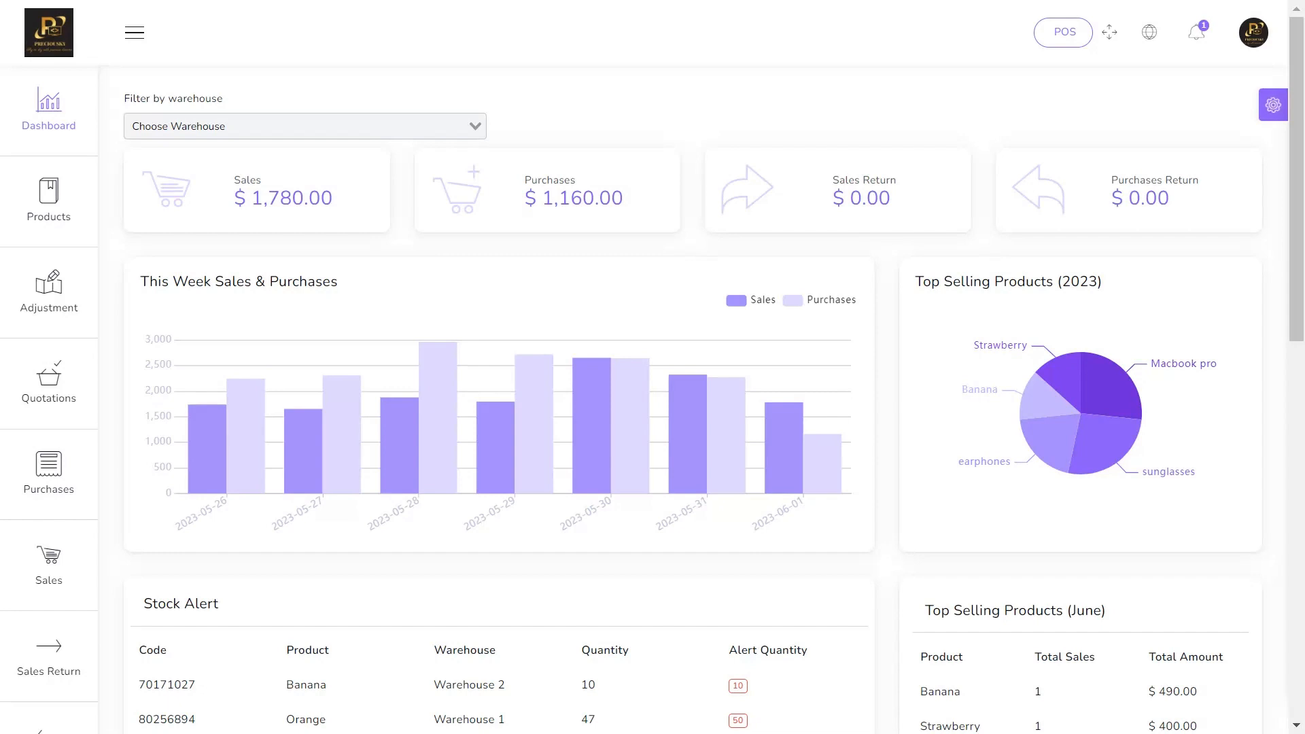
In the product units list, create a unit named Kilograms with short name Kg and no base unit
{"action": "mouse_move", "coordinate": [48, 200]}
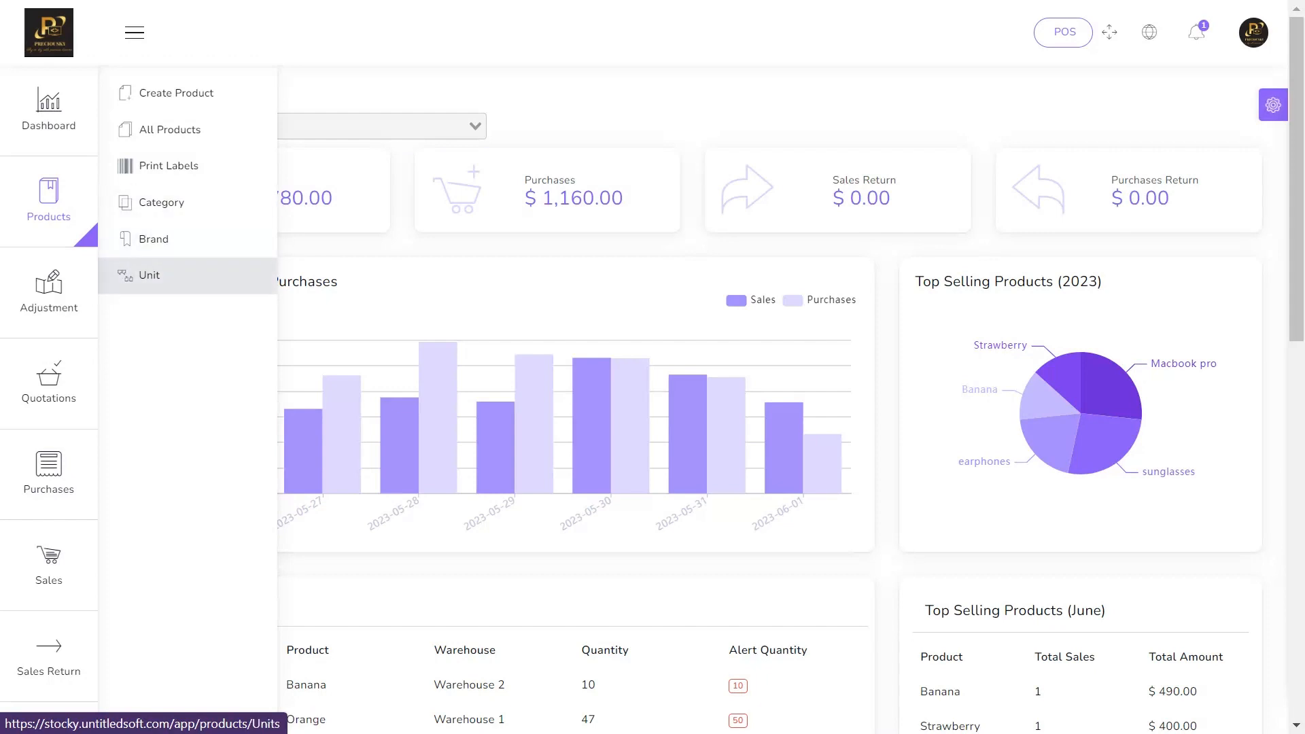
{"action": "left_click", "coordinate": [150, 275]}
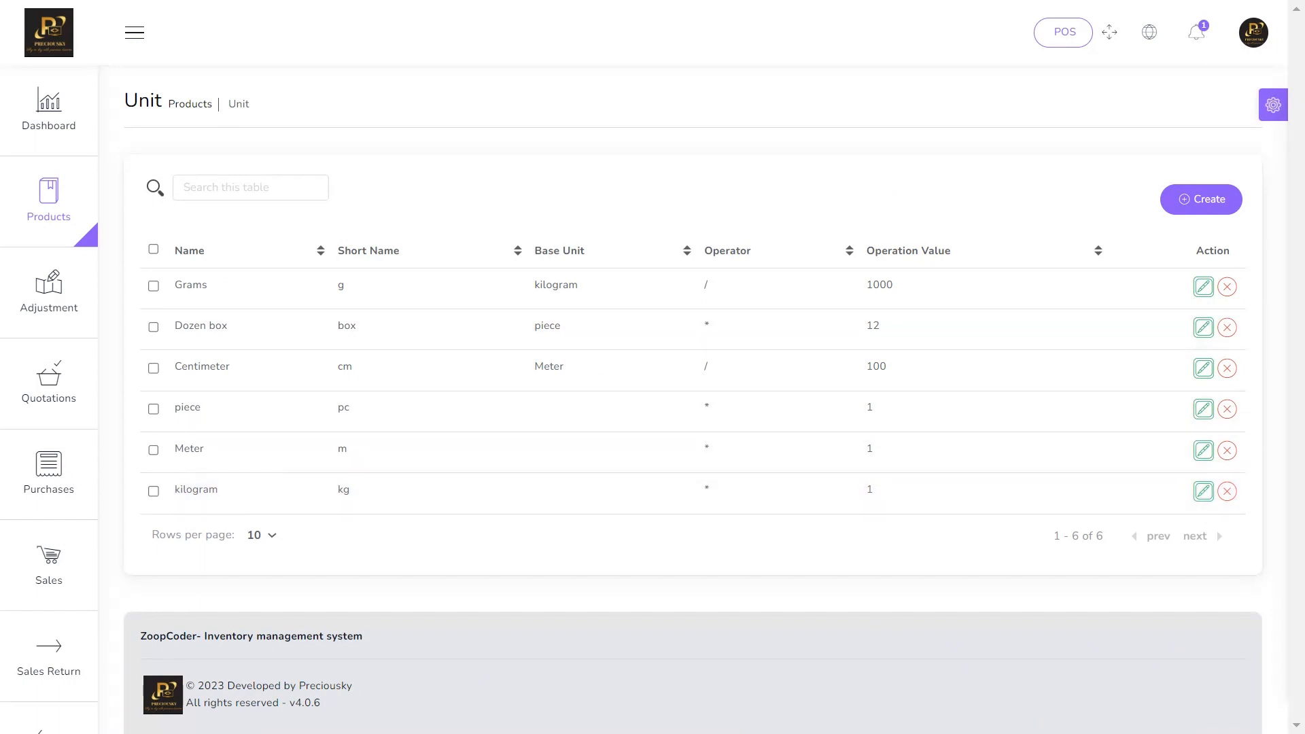
{"action": "left_click", "coordinate": [1200, 199]}
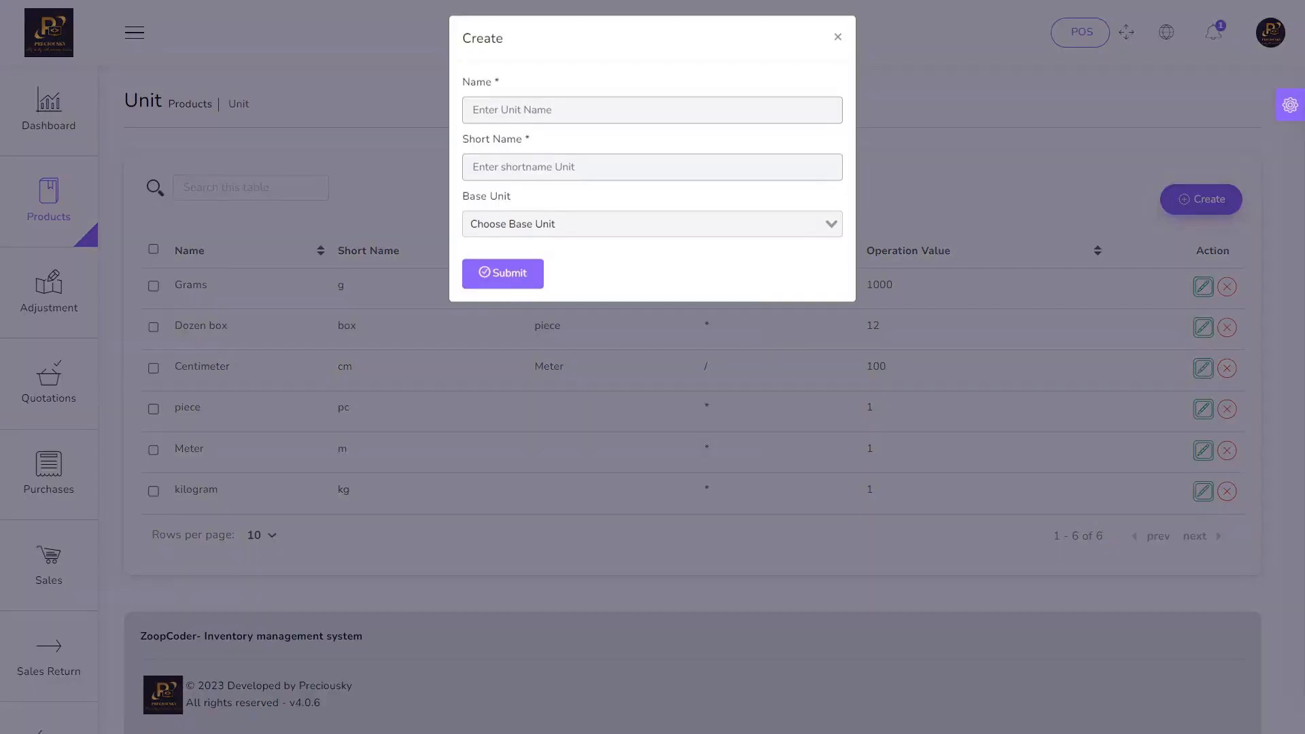
{"action": "left_click", "coordinate": [652, 118]}
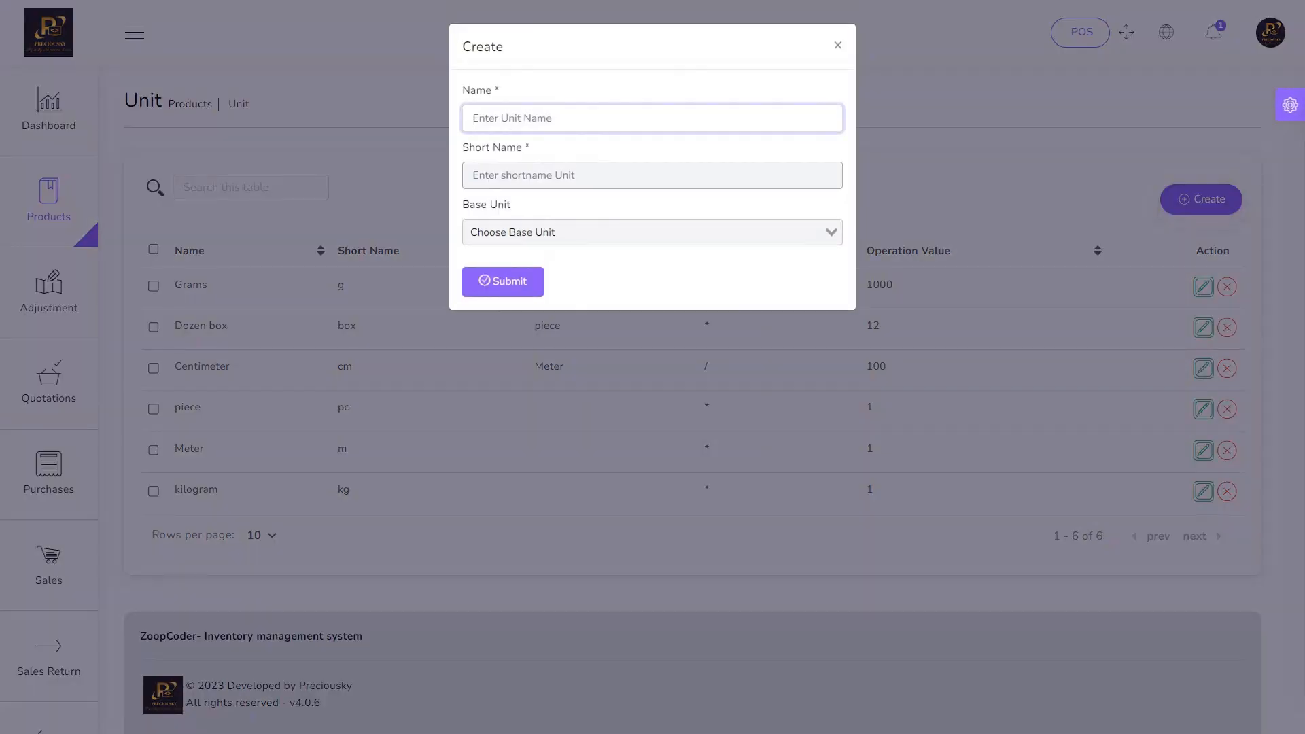
{"action": "type", "text": "Ki"}
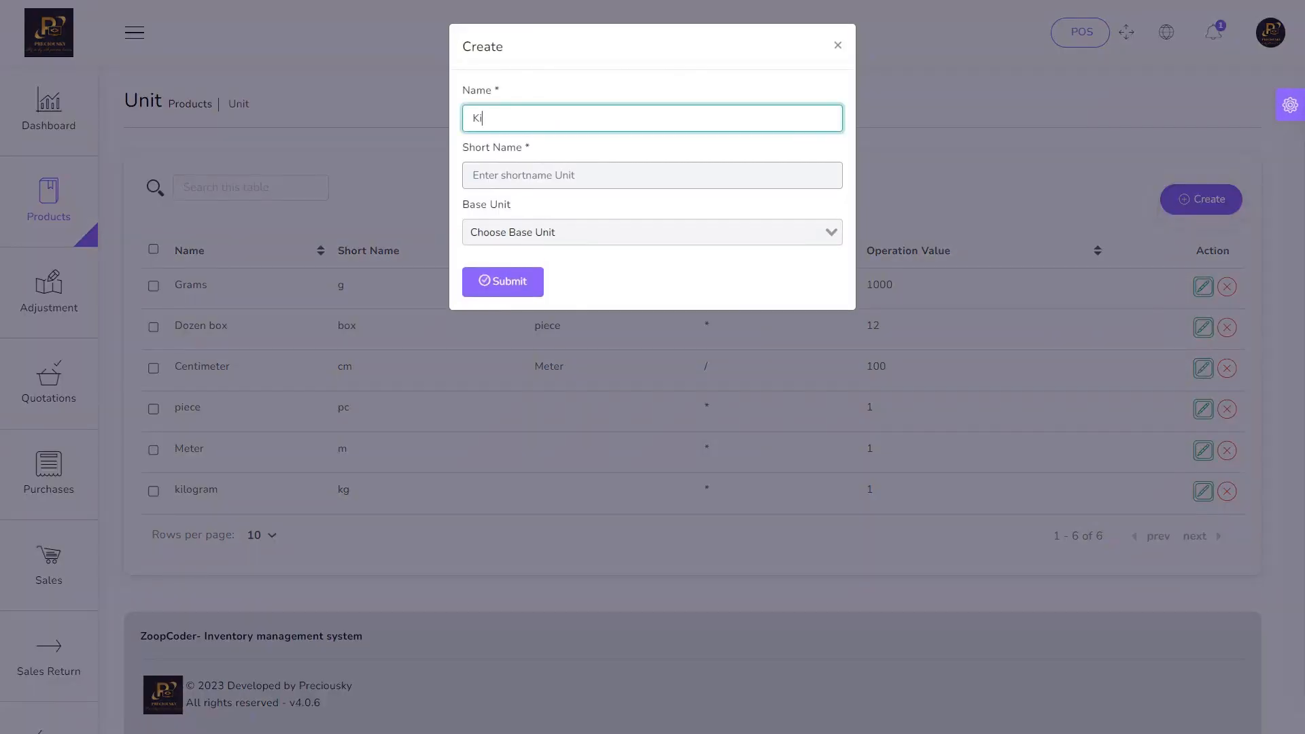
{"action": "type", "text": "lograms"}
{"action": "left_click", "coordinate": [473, 176]}
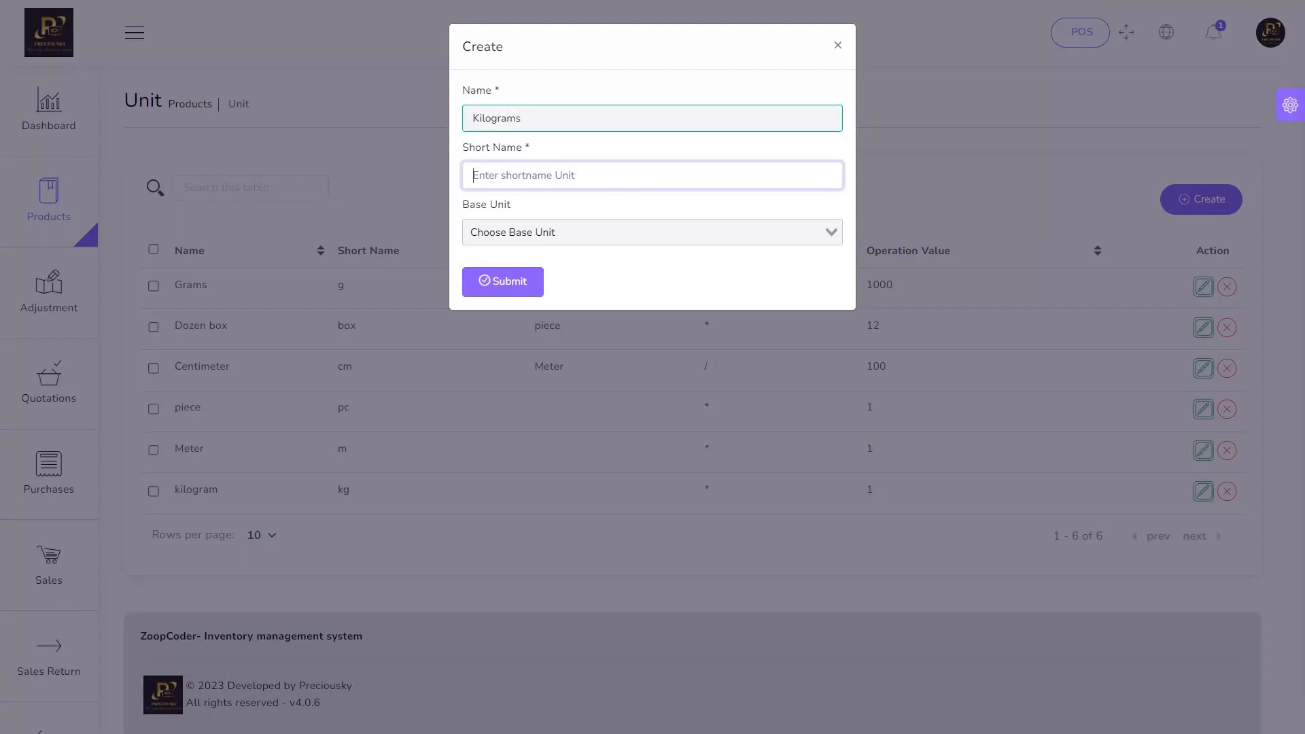
{"action": "type", "text": "Kg"}
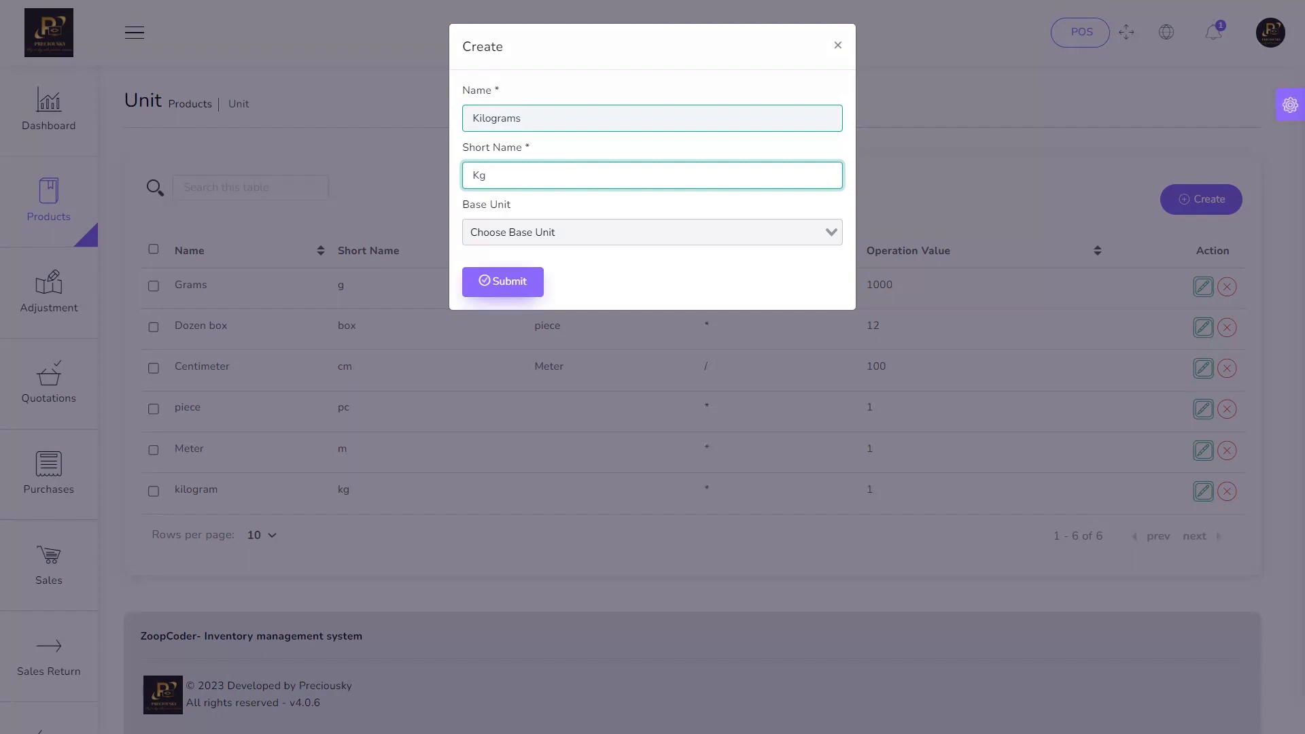
{"action": "left_click", "coordinate": [503, 282]}
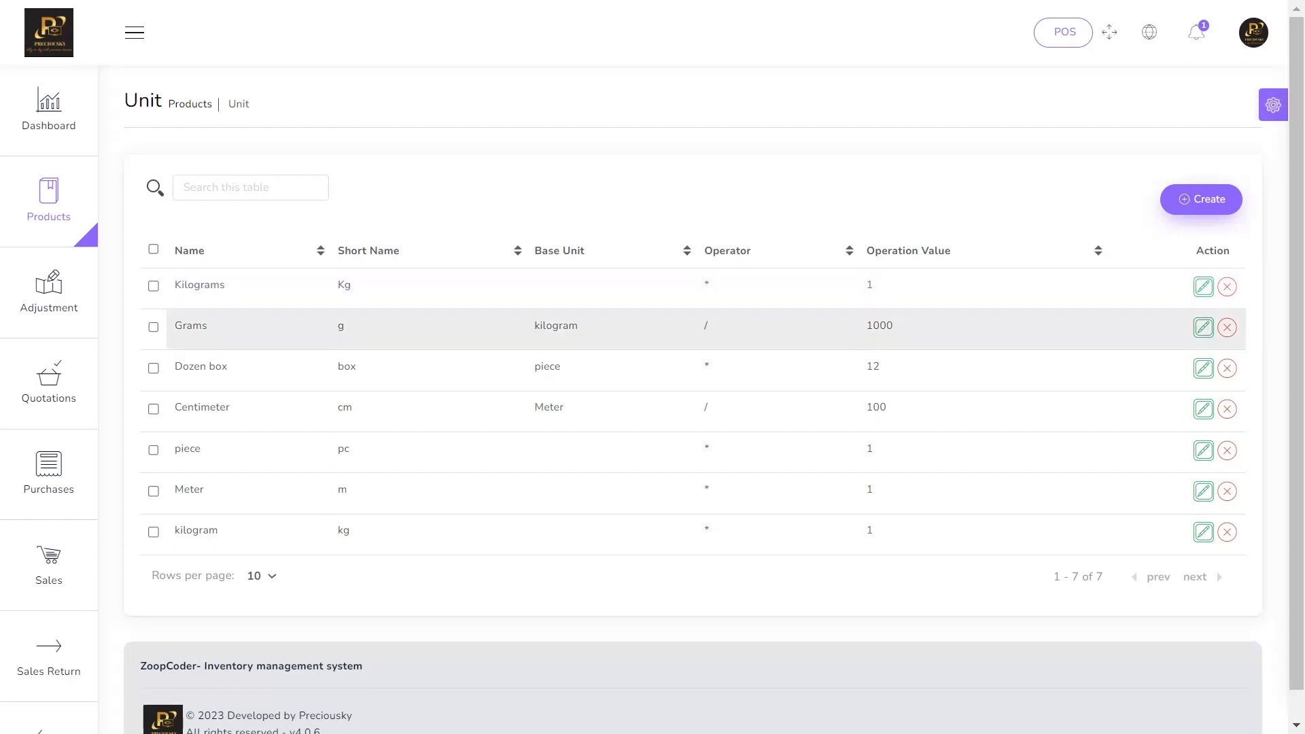
Start a new unit named Grams with short name g and Kilograms as its base unit
{"action": "left_click", "coordinate": [1200, 199]}
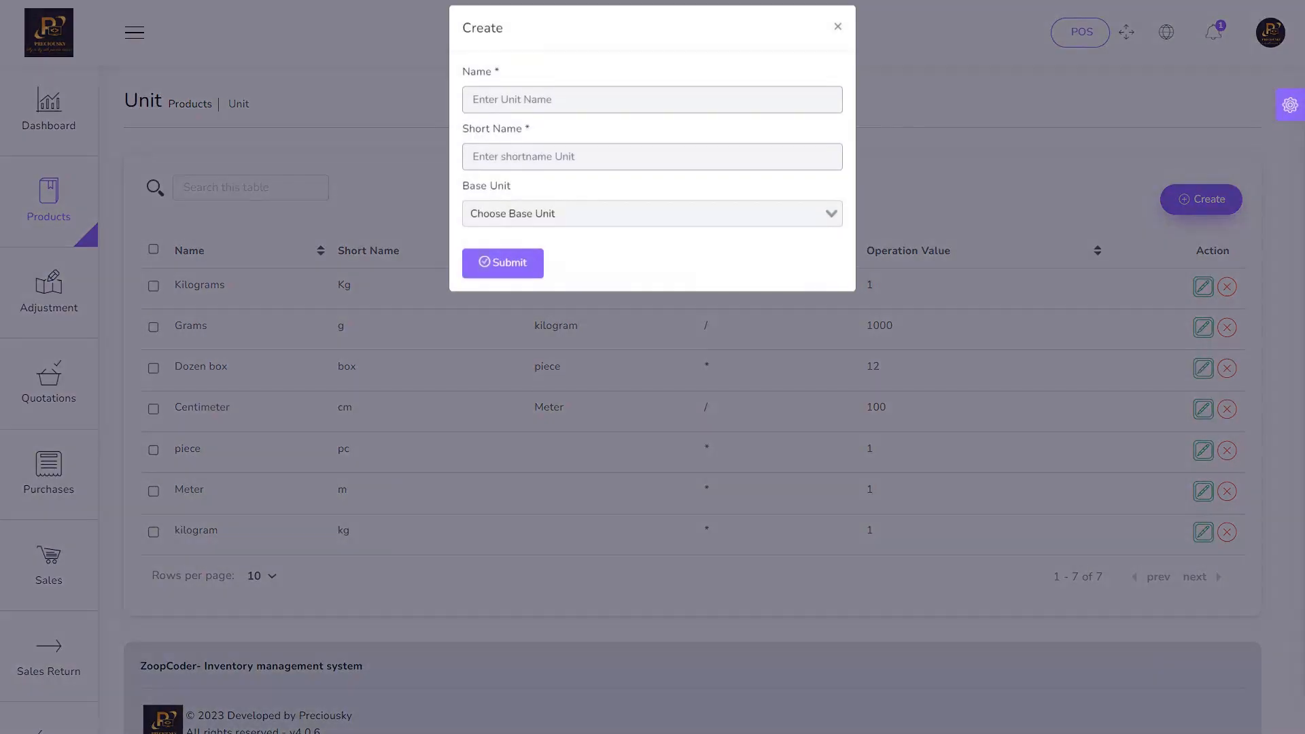
{"action": "left_click", "coordinate": [523, 118]}
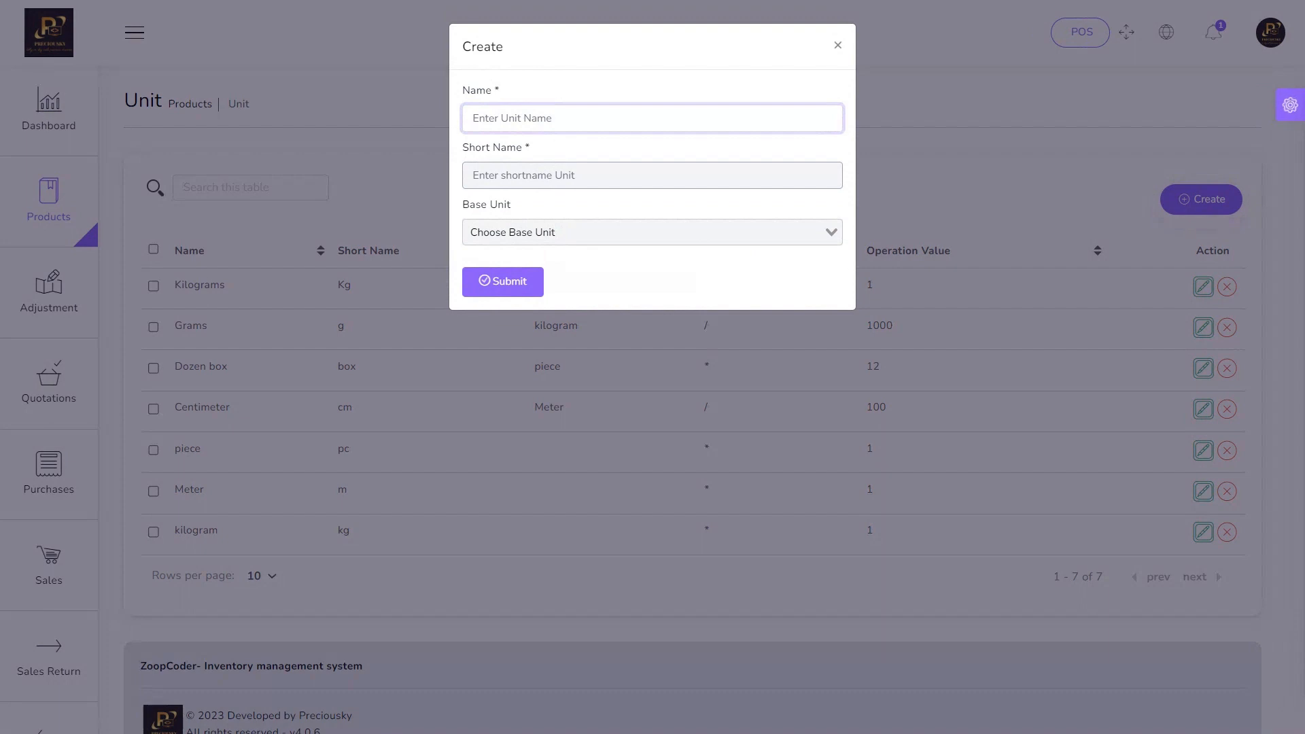
{"action": "type", "text": "Grams"}
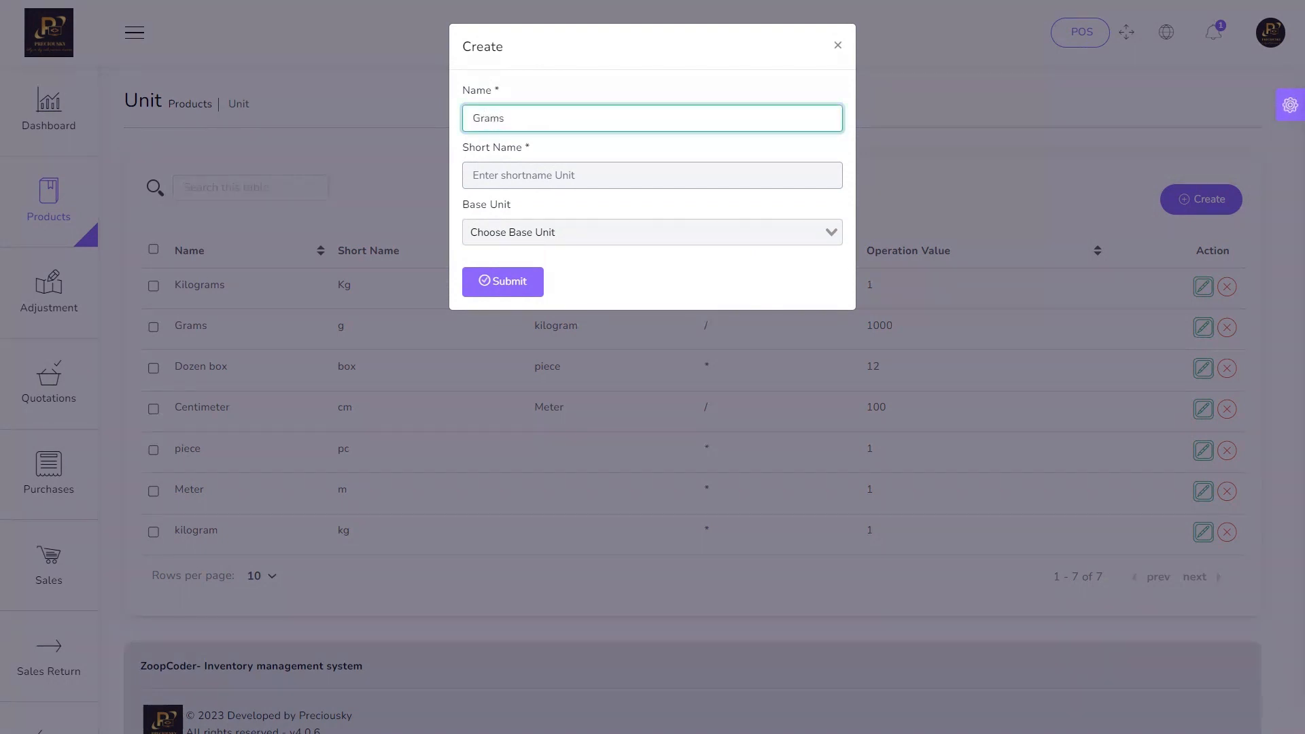
{"action": "left_click", "coordinate": [473, 175]}
{"action": "type", "text": "g"}
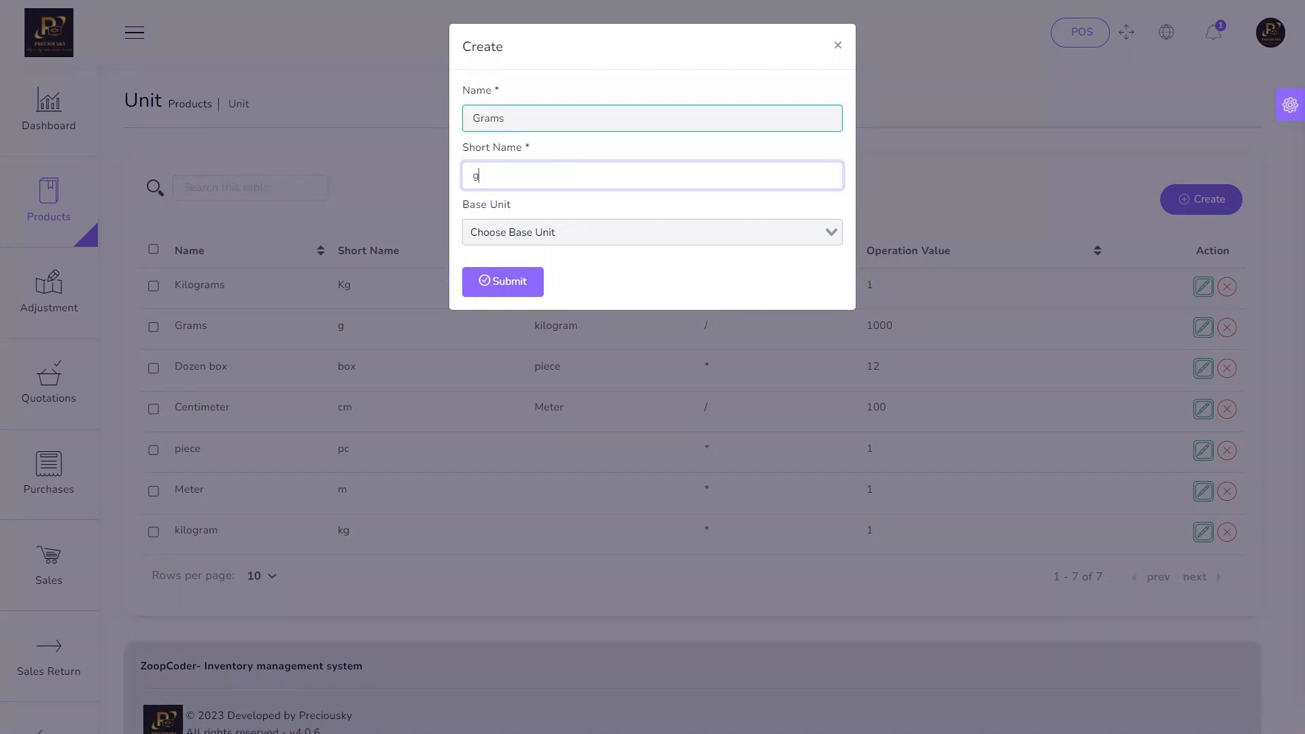
{"action": "left_click", "coordinate": [470, 233]}
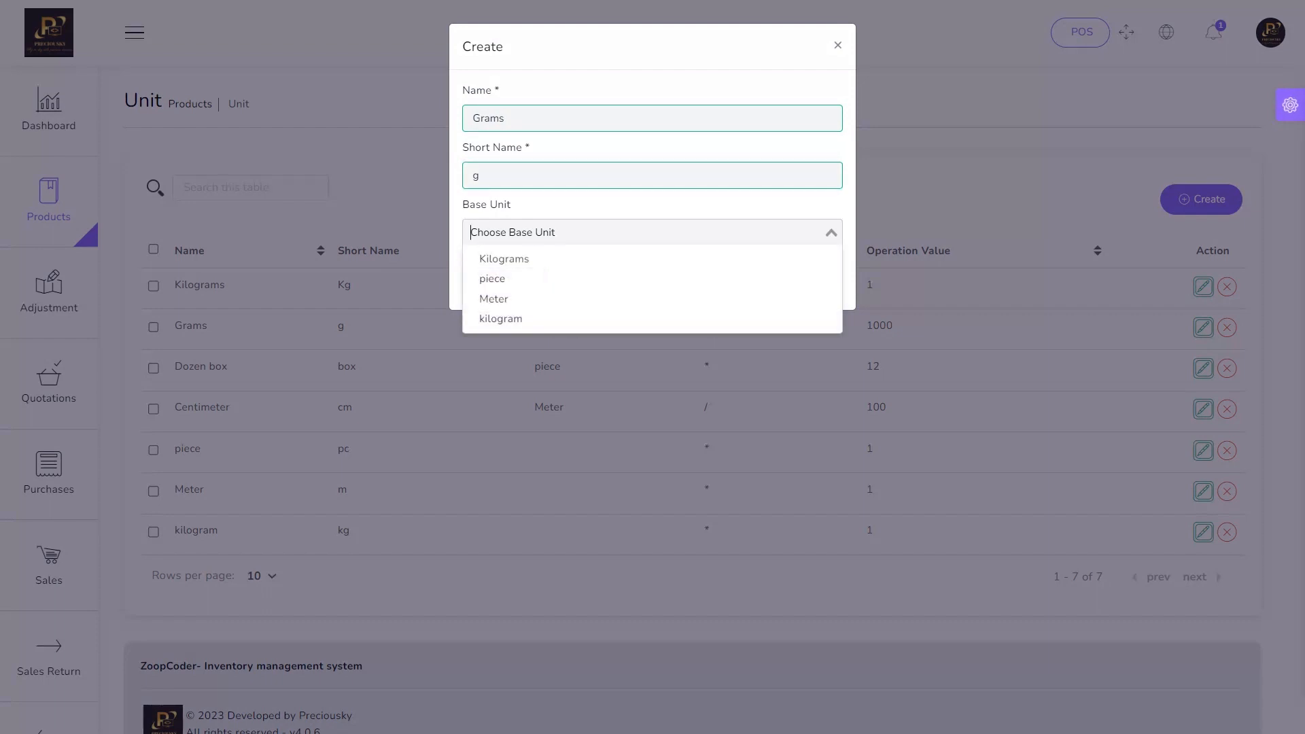
{"action": "key", "text": "Down"}
{"action": "key", "text": "Return"}
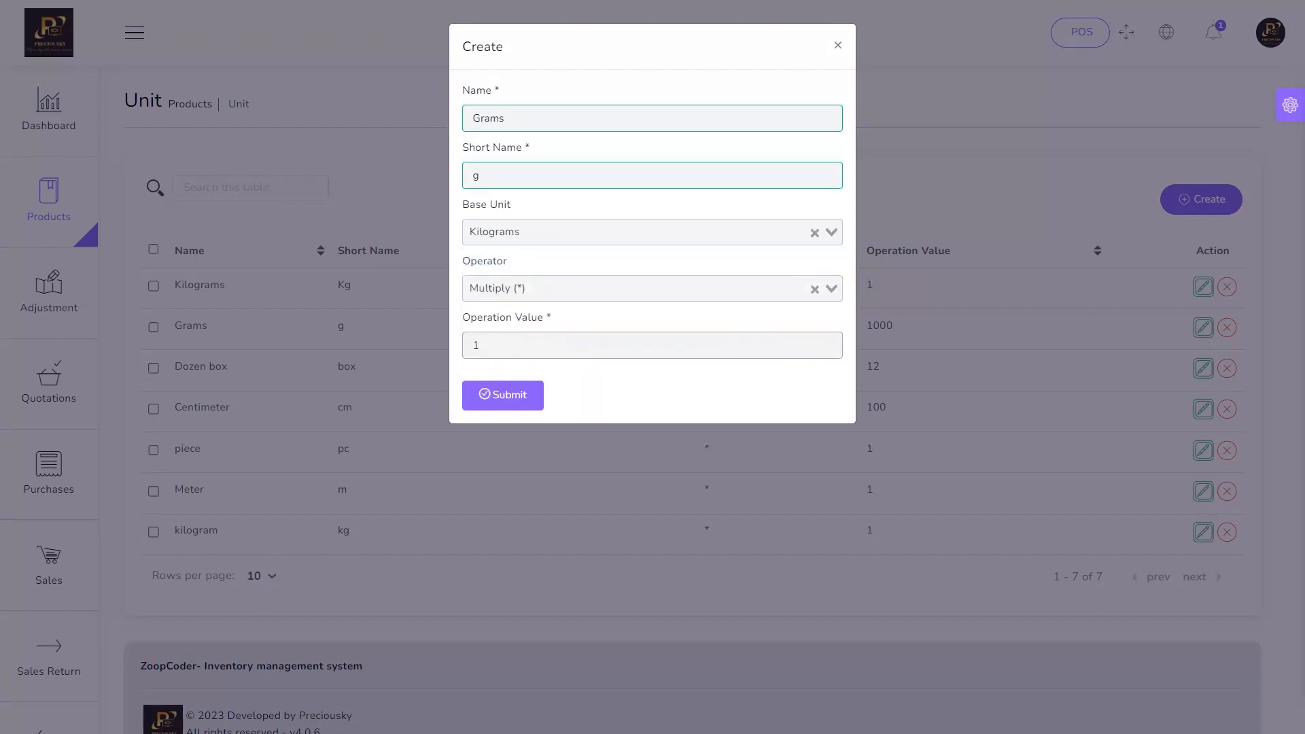
Set the new Grams unit's operator to Divide (/) and its operation value to 1000, and submit it
{"action": "left_click", "coordinate": [470, 288]}
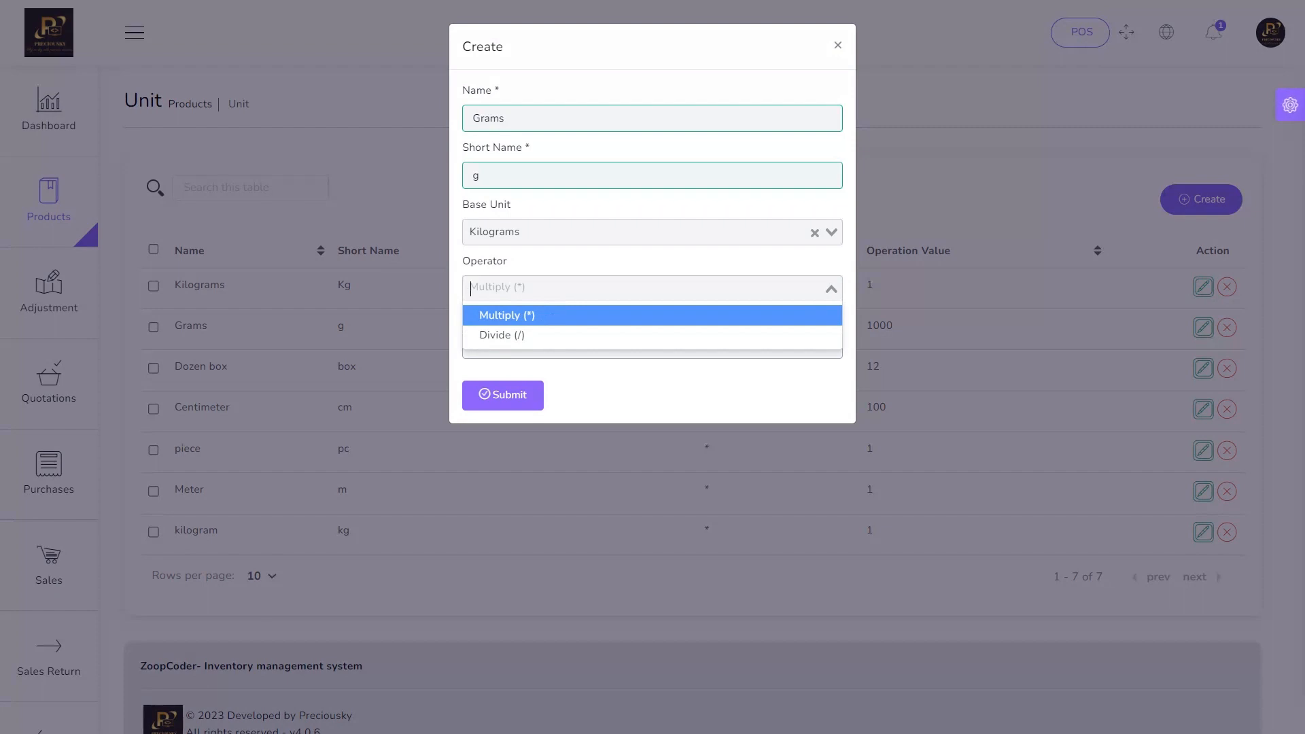
{"action": "key", "text": "Down"}
{"action": "key", "text": "Return"}
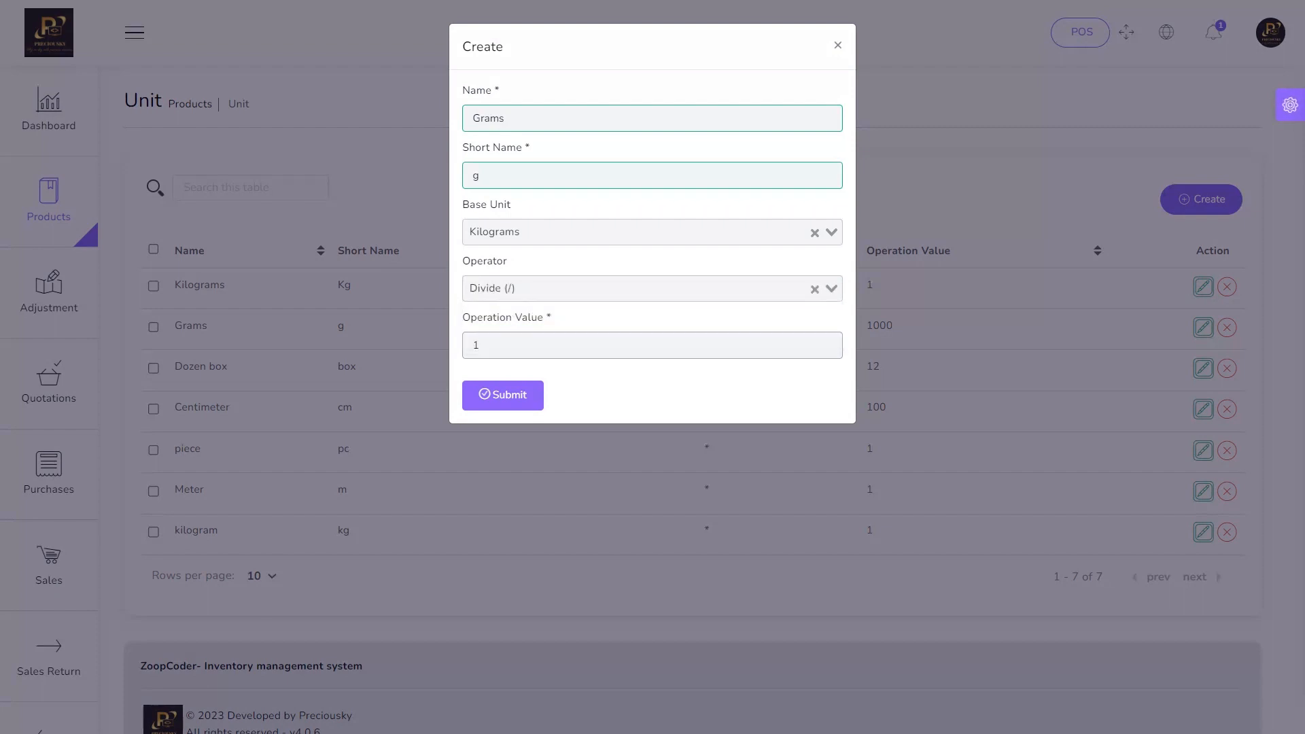
{"action": "left_click", "coordinate": [480, 346]}
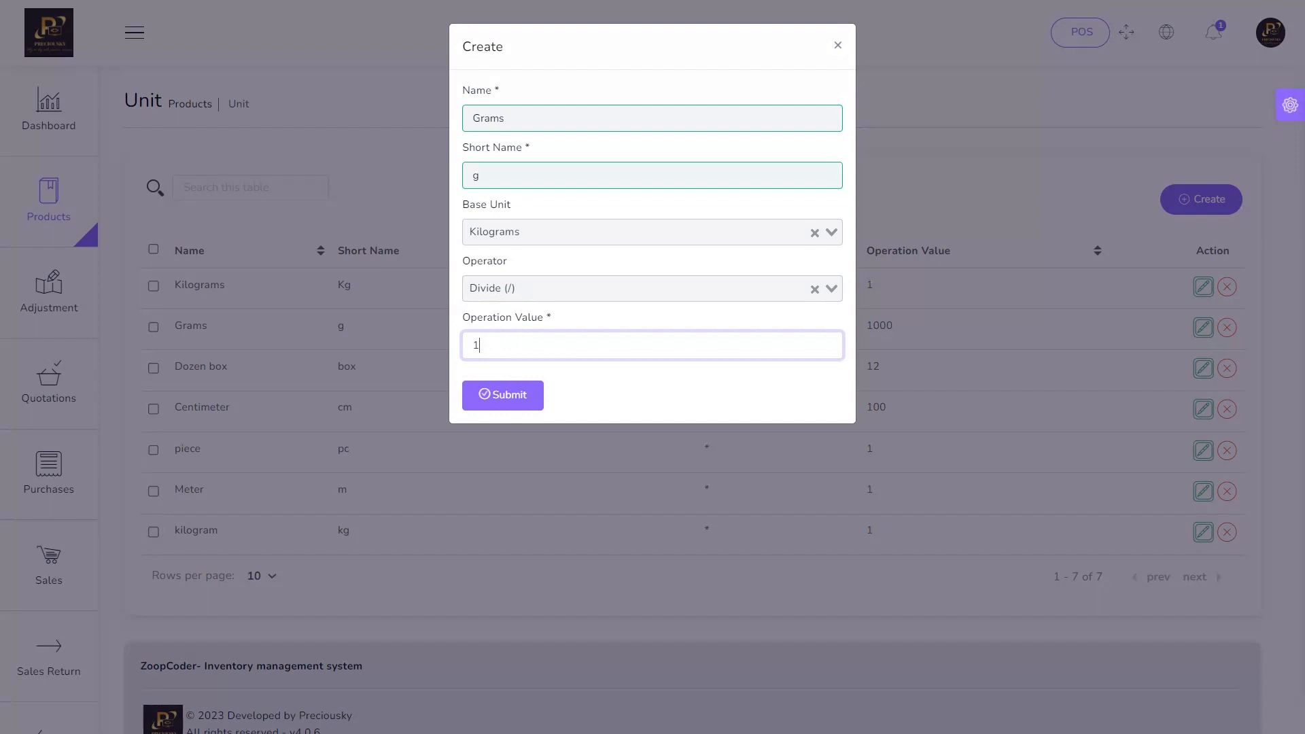
{"action": "type", "text": "000"}
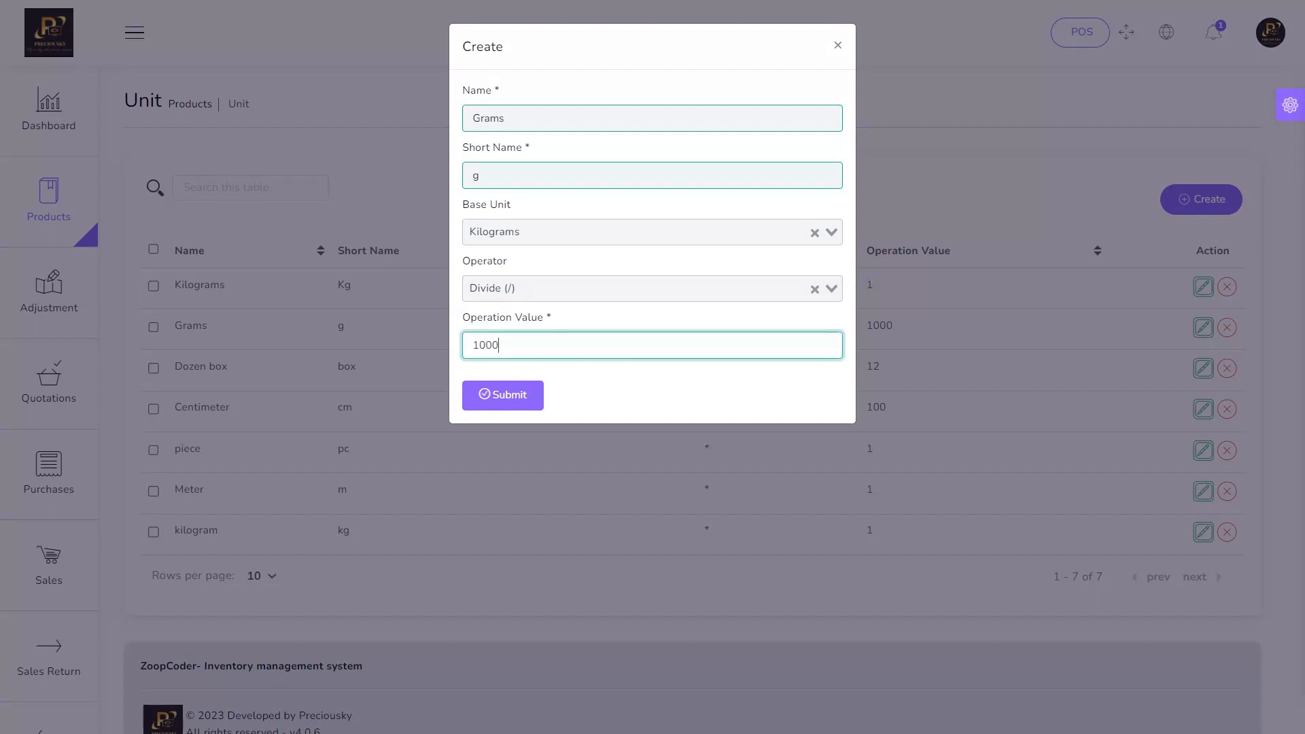
{"action": "left_click", "coordinate": [503, 395]}
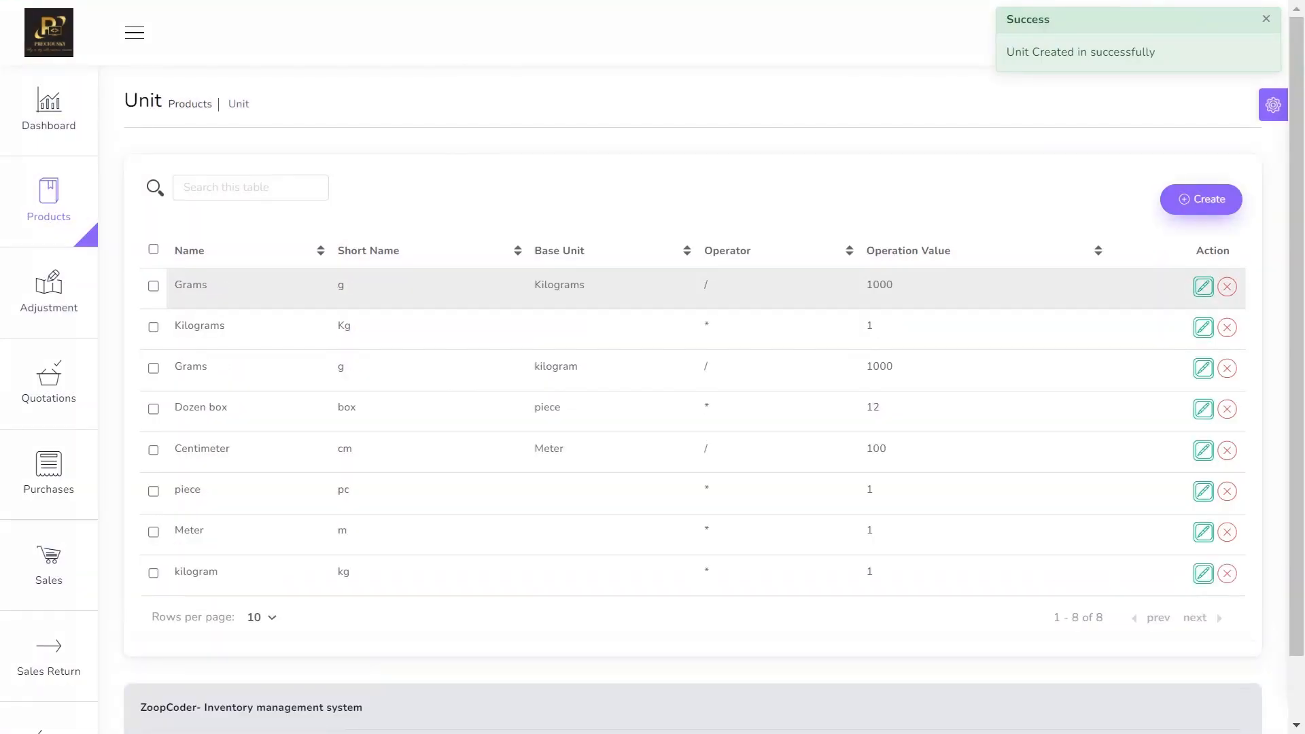
Delete the Grams unit that uses Kilograms as its base unit and confirm the deletion
{"action": "left_click_drag", "start_coordinate": [186, 284], "coordinate": [208, 284]}
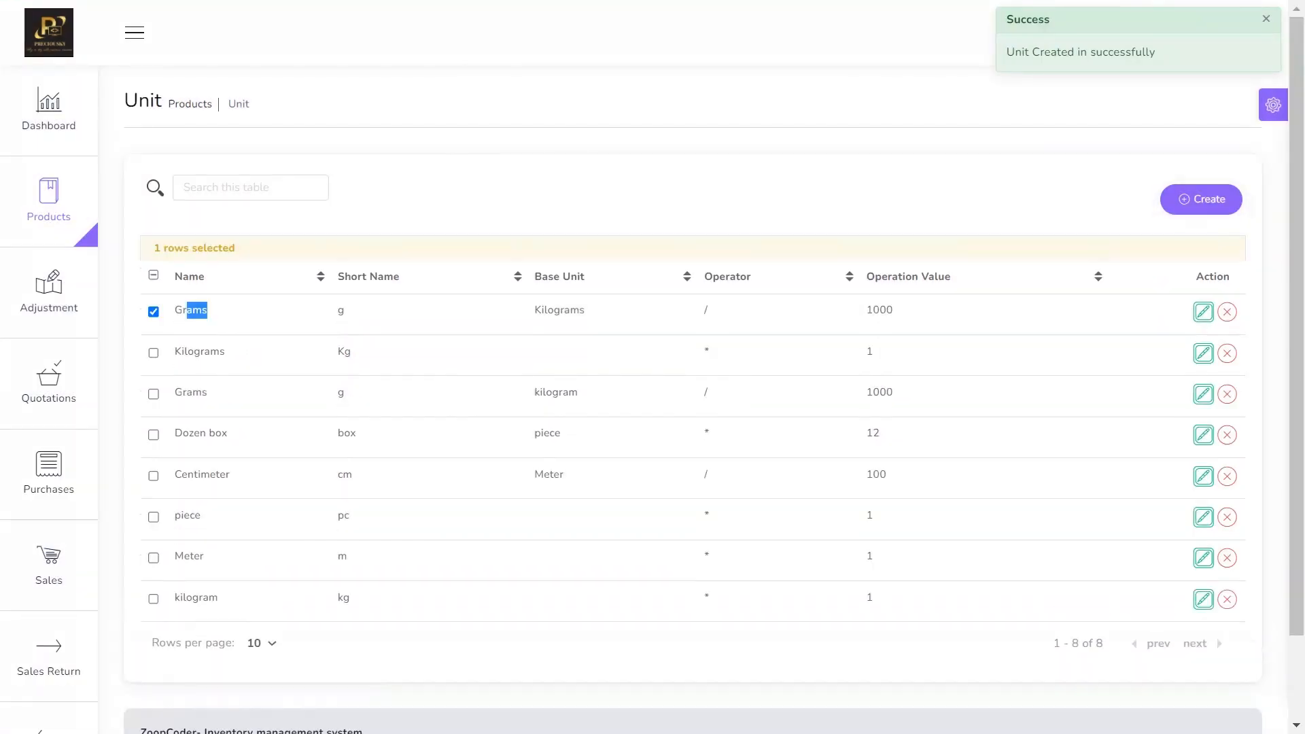
{"action": "left_click", "coordinate": [203, 313]}
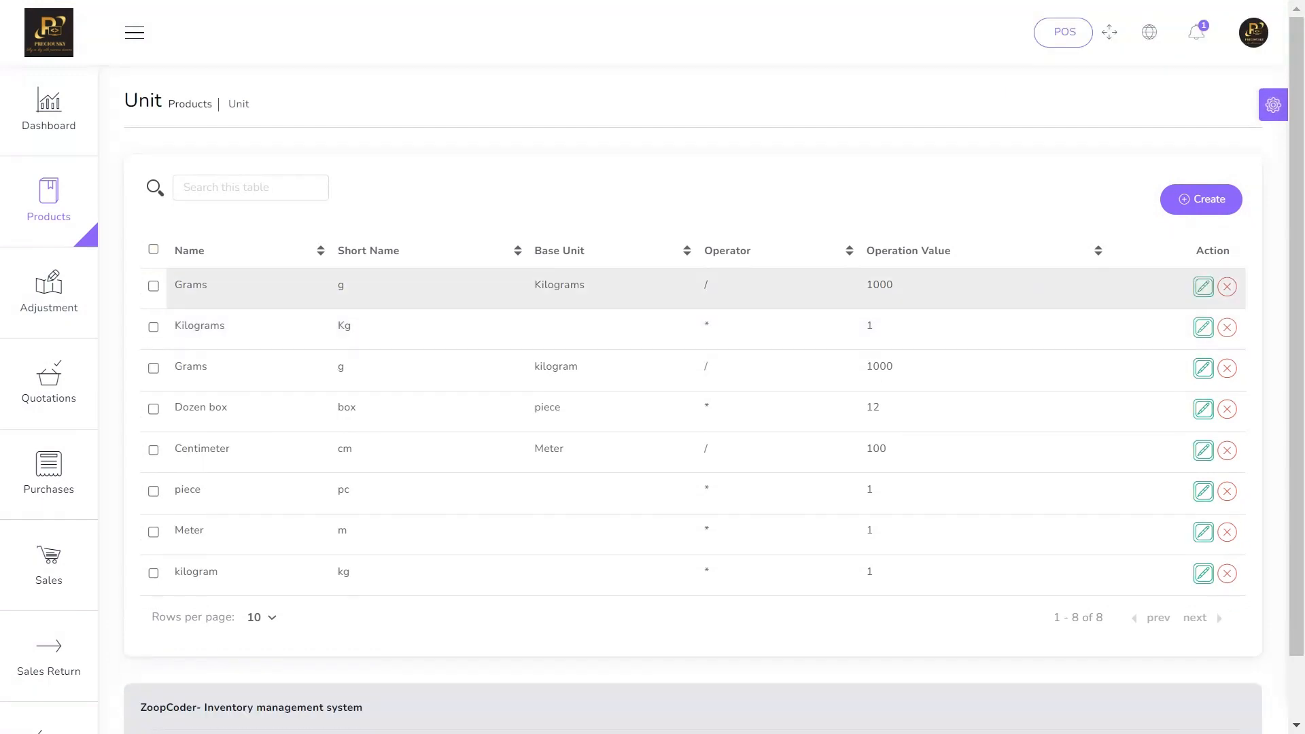
{"action": "left_click", "coordinate": [1227, 286]}
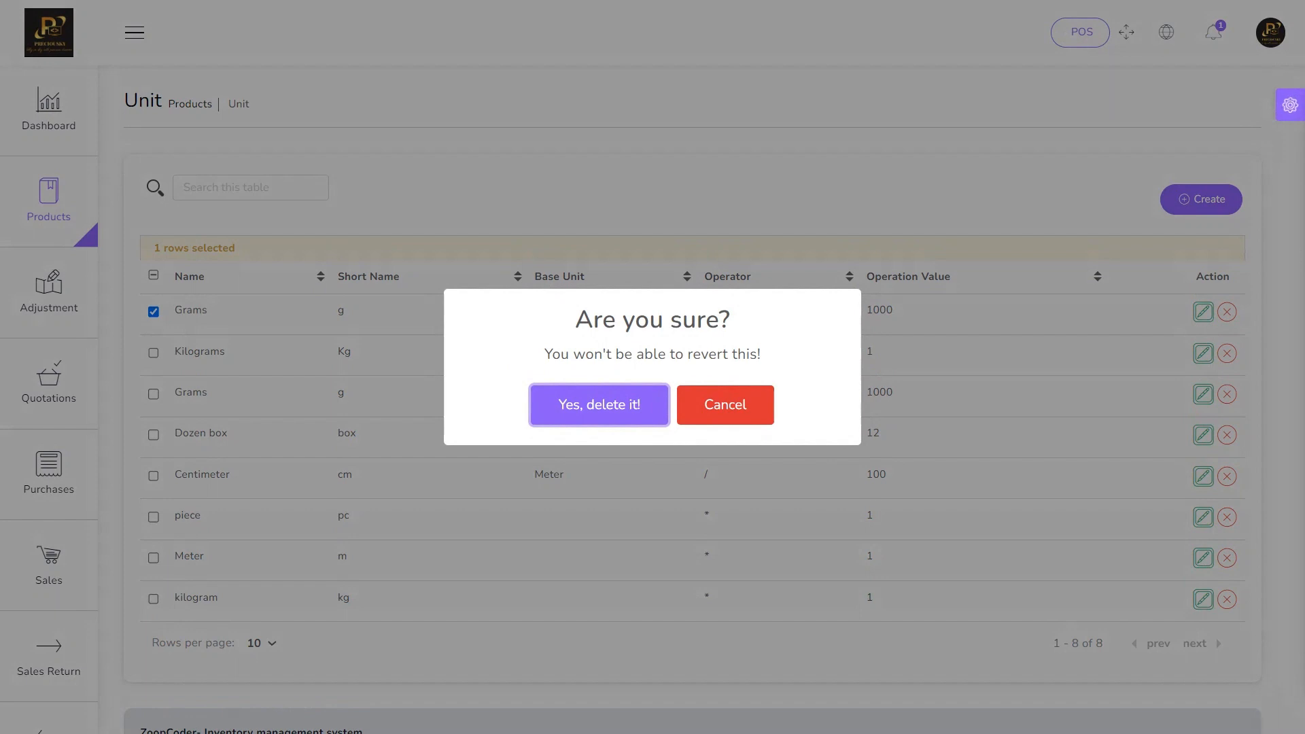
{"action": "key", "text": "Return"}
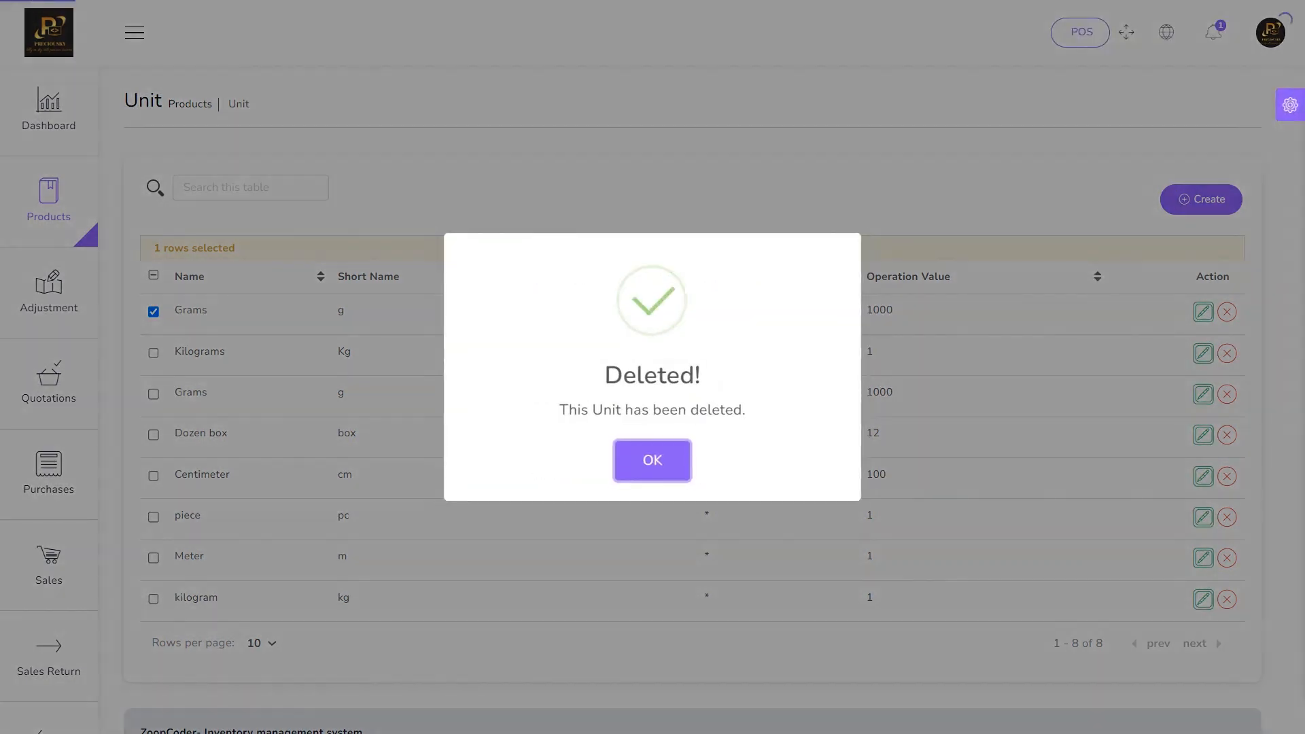
{"action": "key", "text": "Return"}
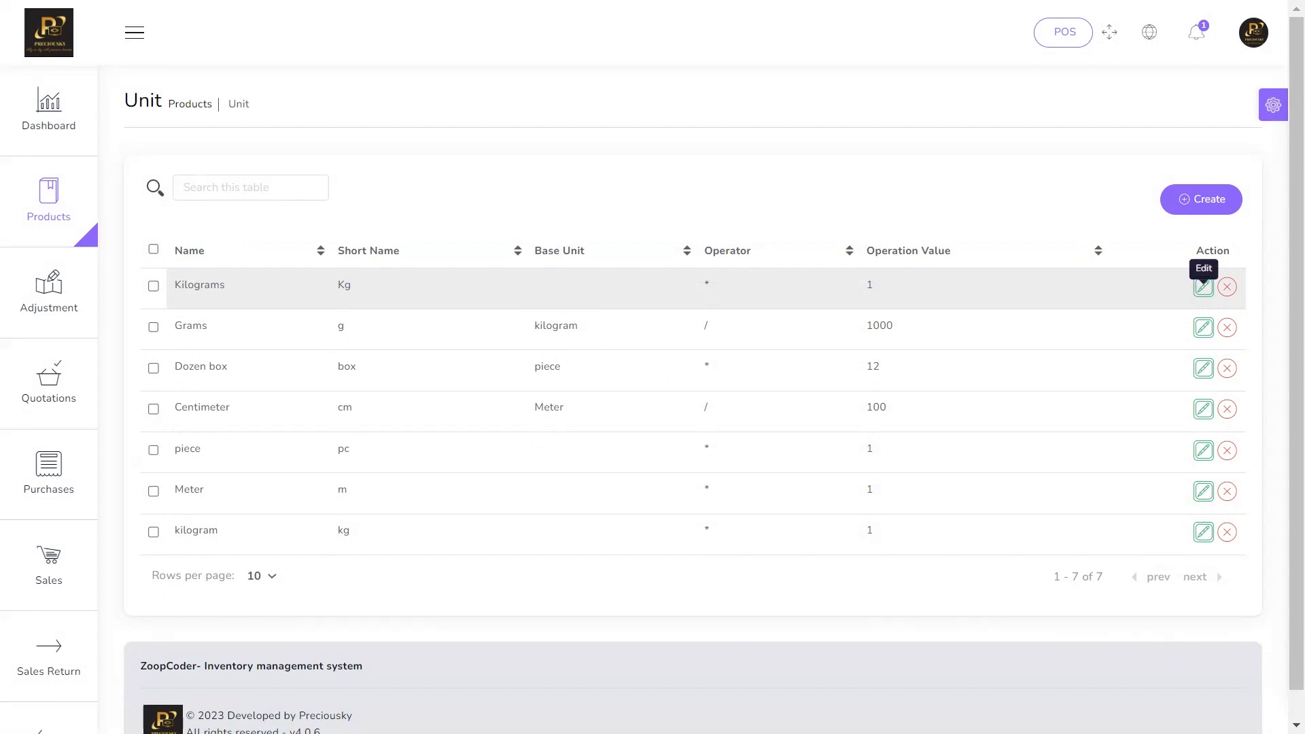
Open the Kilograms unit for editing and submit the form without changing its fields
{"action": "left_click", "coordinate": [1203, 286]}
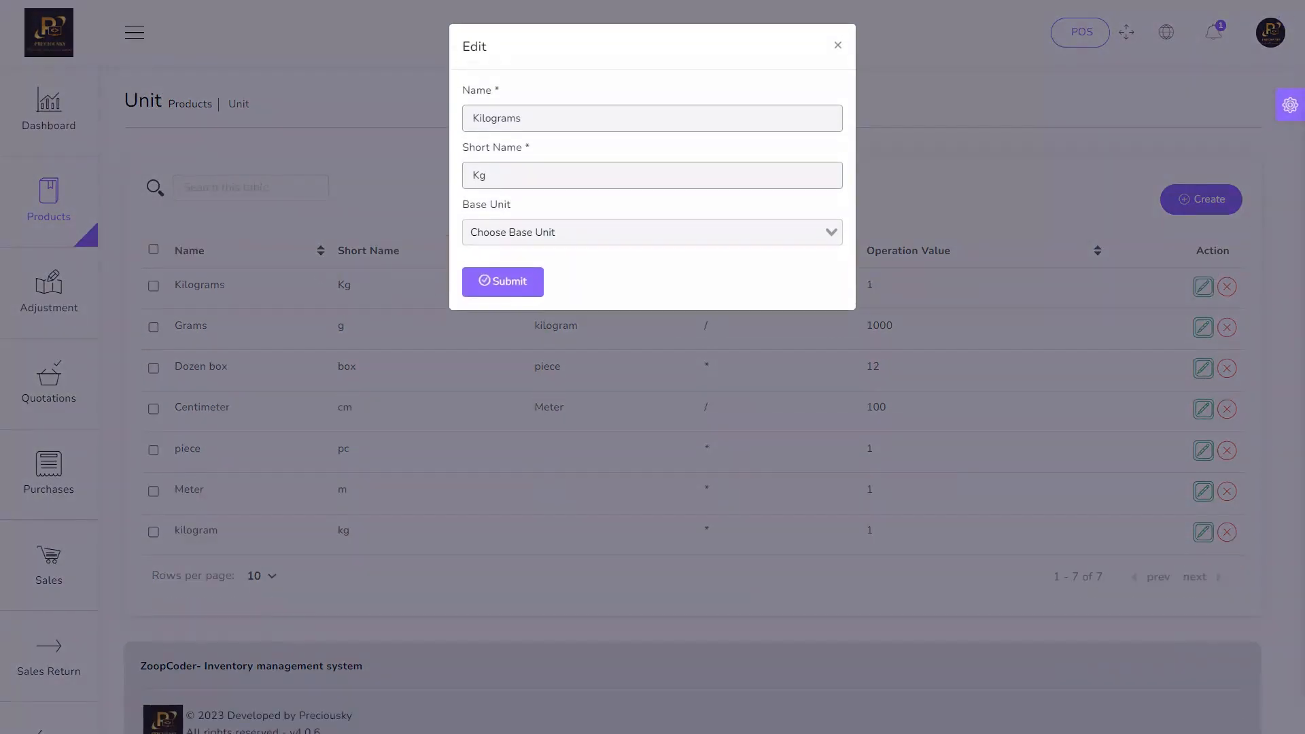
{"action": "left_click", "coordinate": [502, 281]}
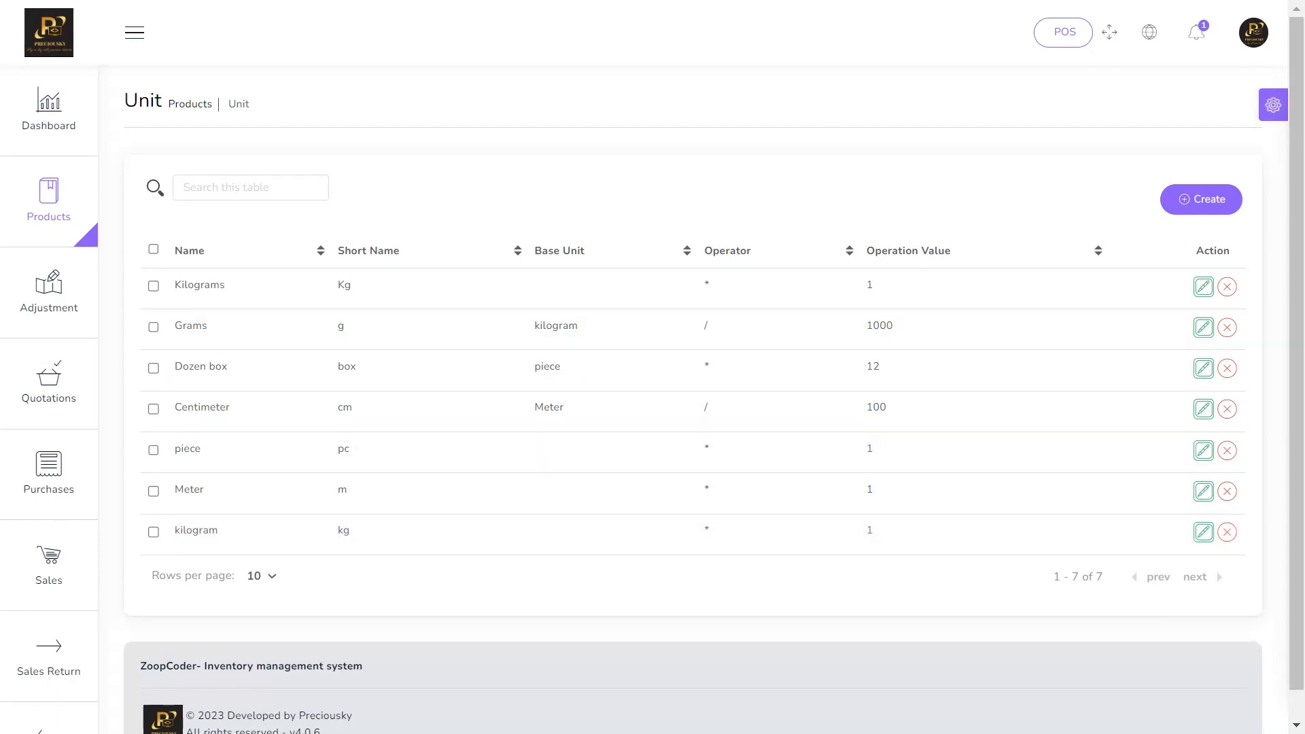
In the product brands list, create a brand named OnePlus with the description "Mobile phone" and no image
{"action": "mouse_move", "coordinate": [48, 197]}
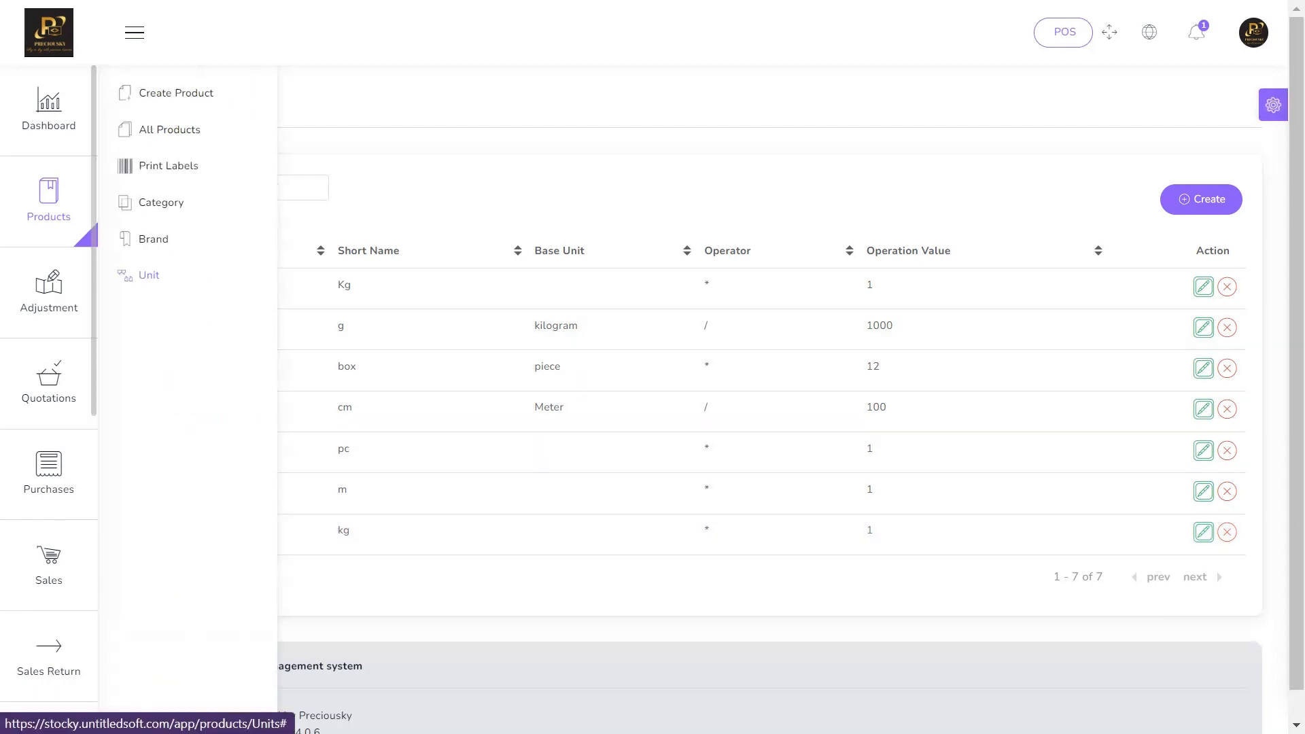
{"action": "left_click", "coordinate": [151, 239]}
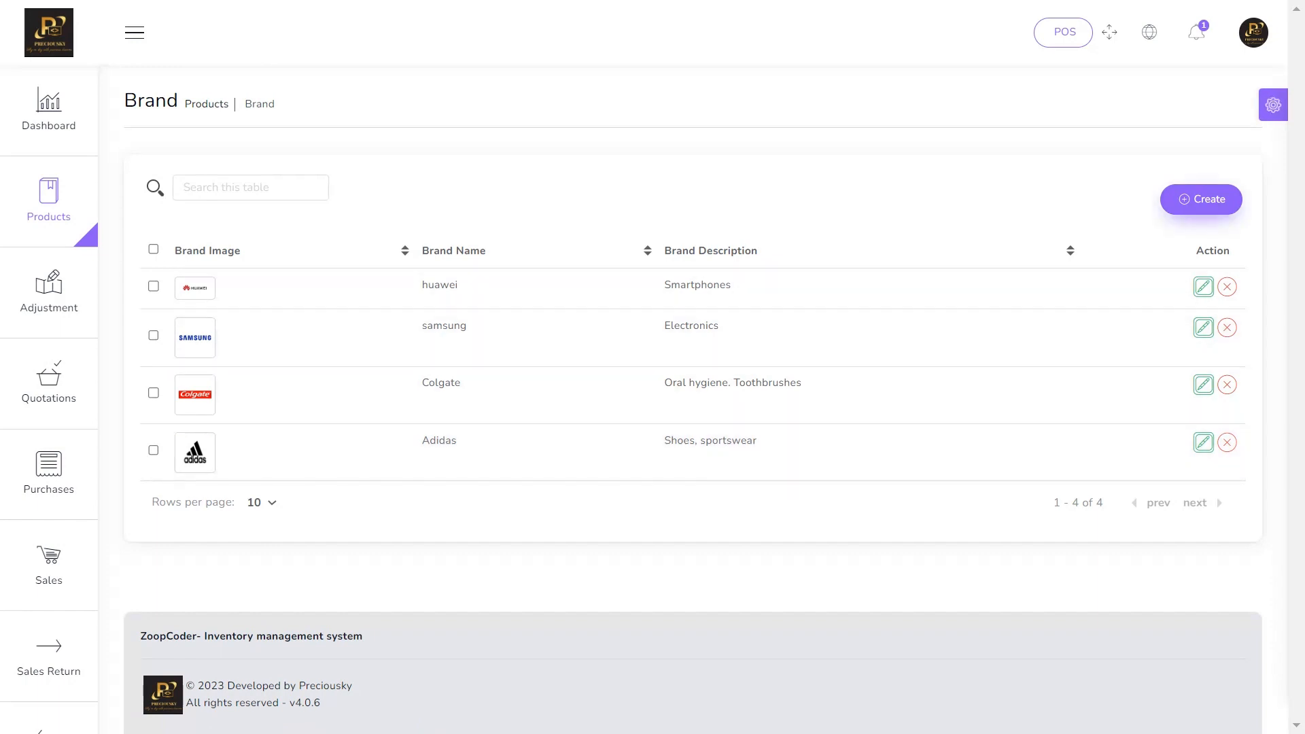
{"action": "left_click", "coordinate": [1201, 199]}
{"action": "left_click", "coordinate": [473, 118]}
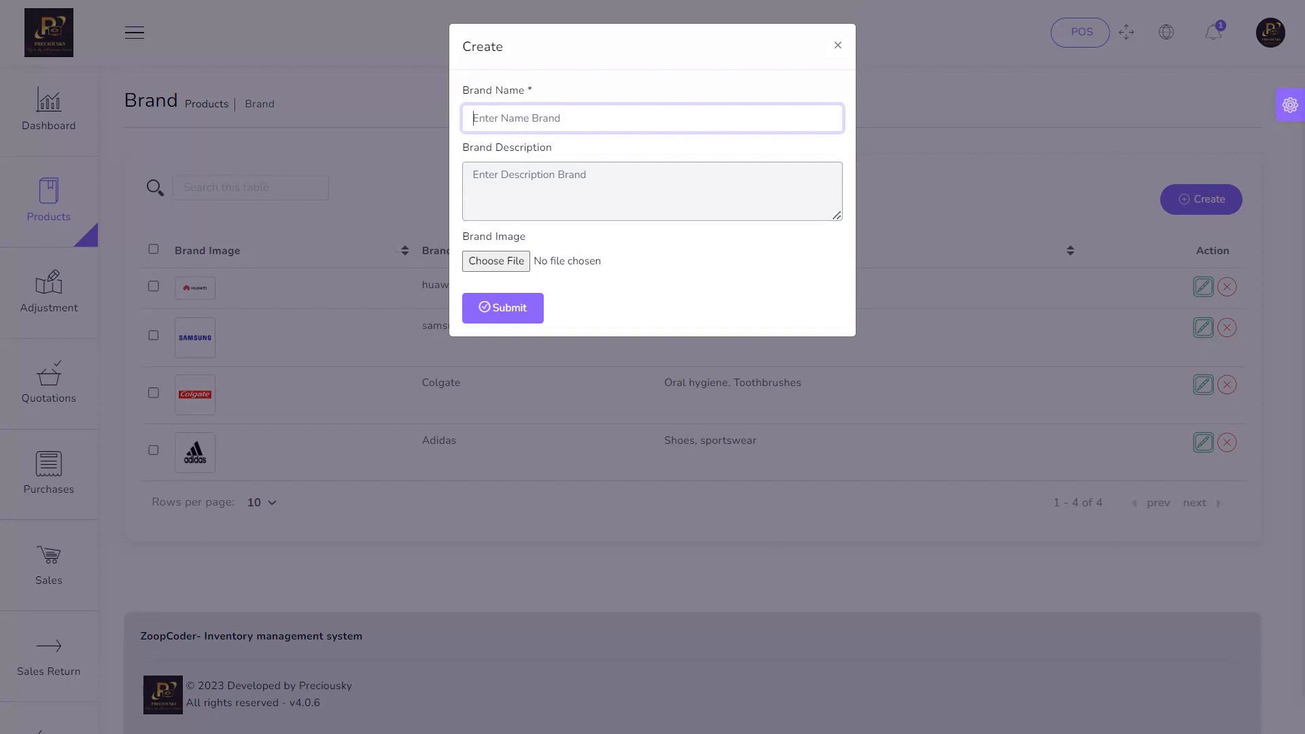
{"action": "type", "text": "On"}
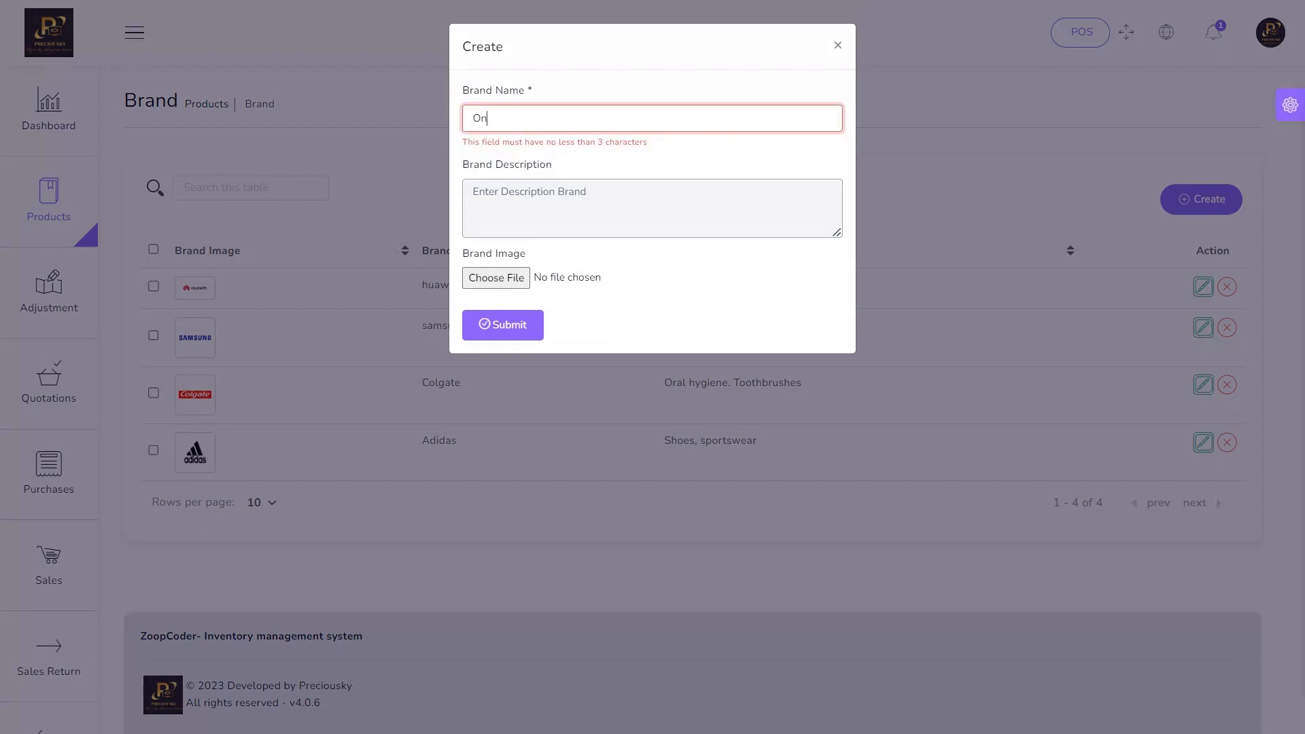
{"action": "type", "text": "ePlus"}
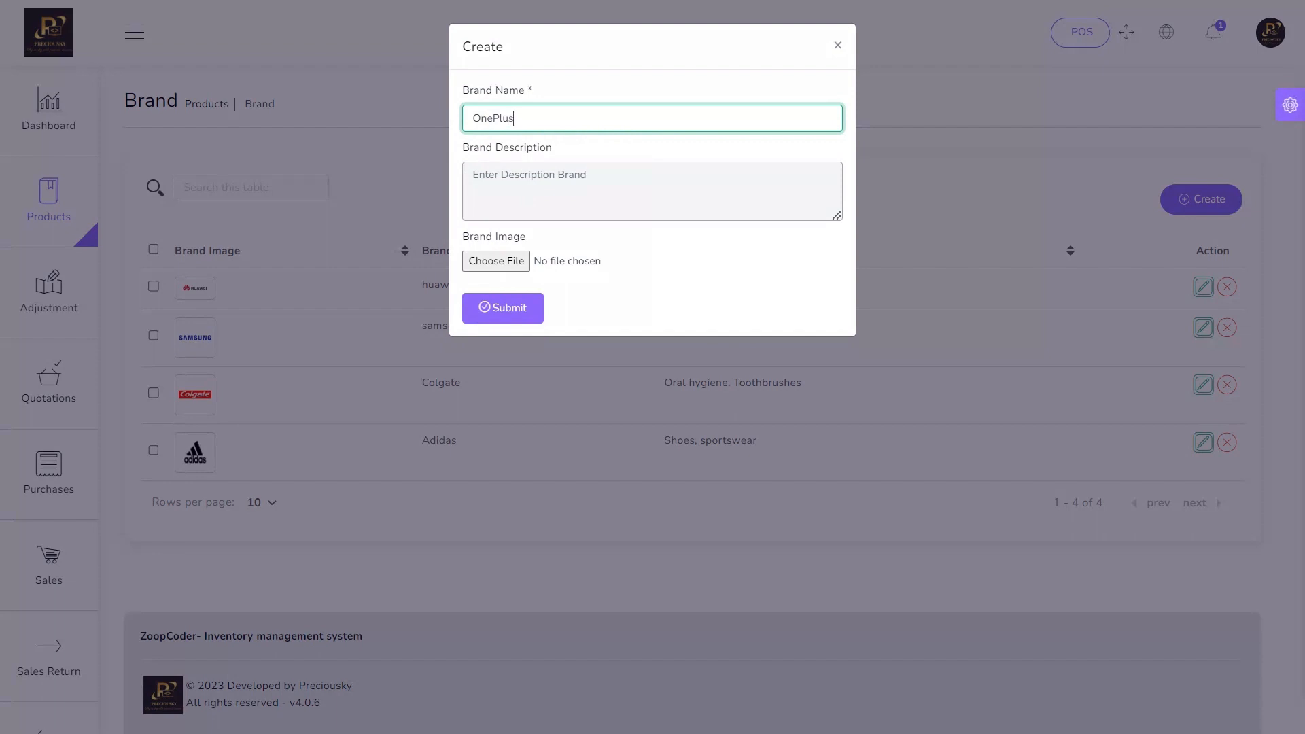
{"action": "left_click", "coordinate": [473, 175]}
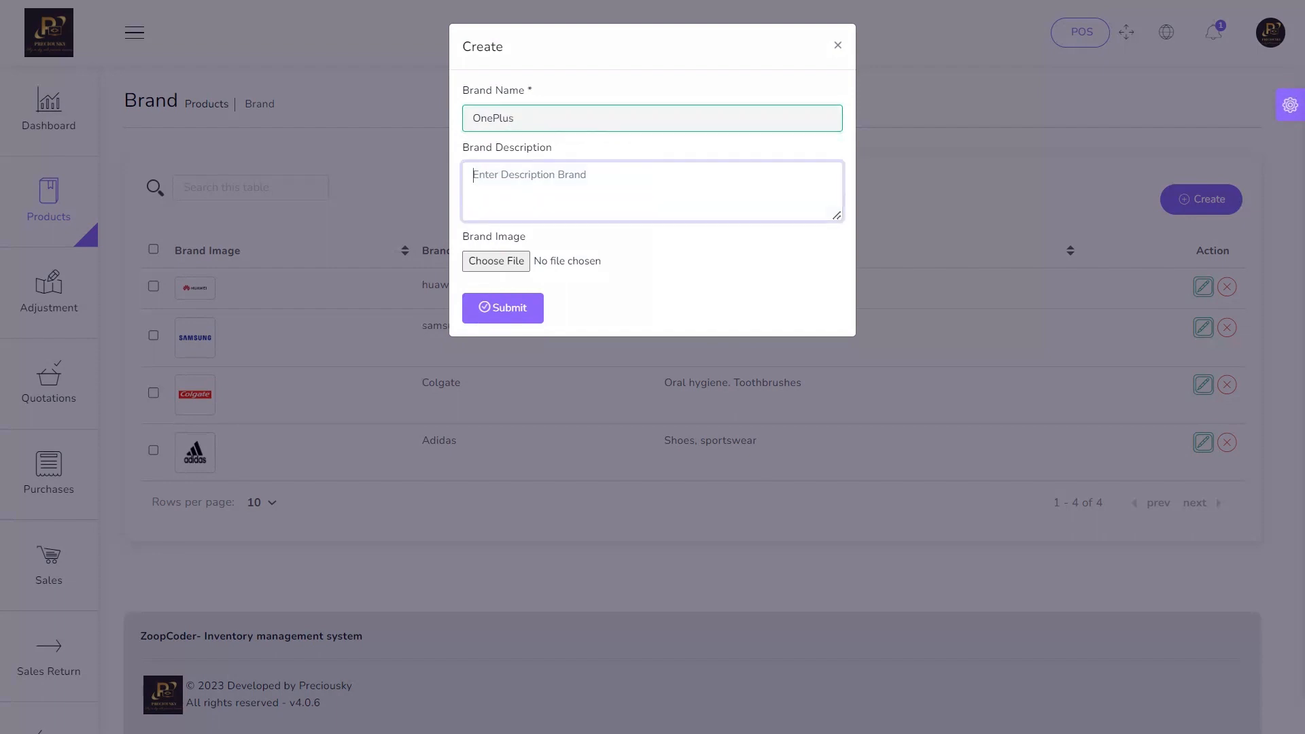
{"action": "type", "text": "Mob"}
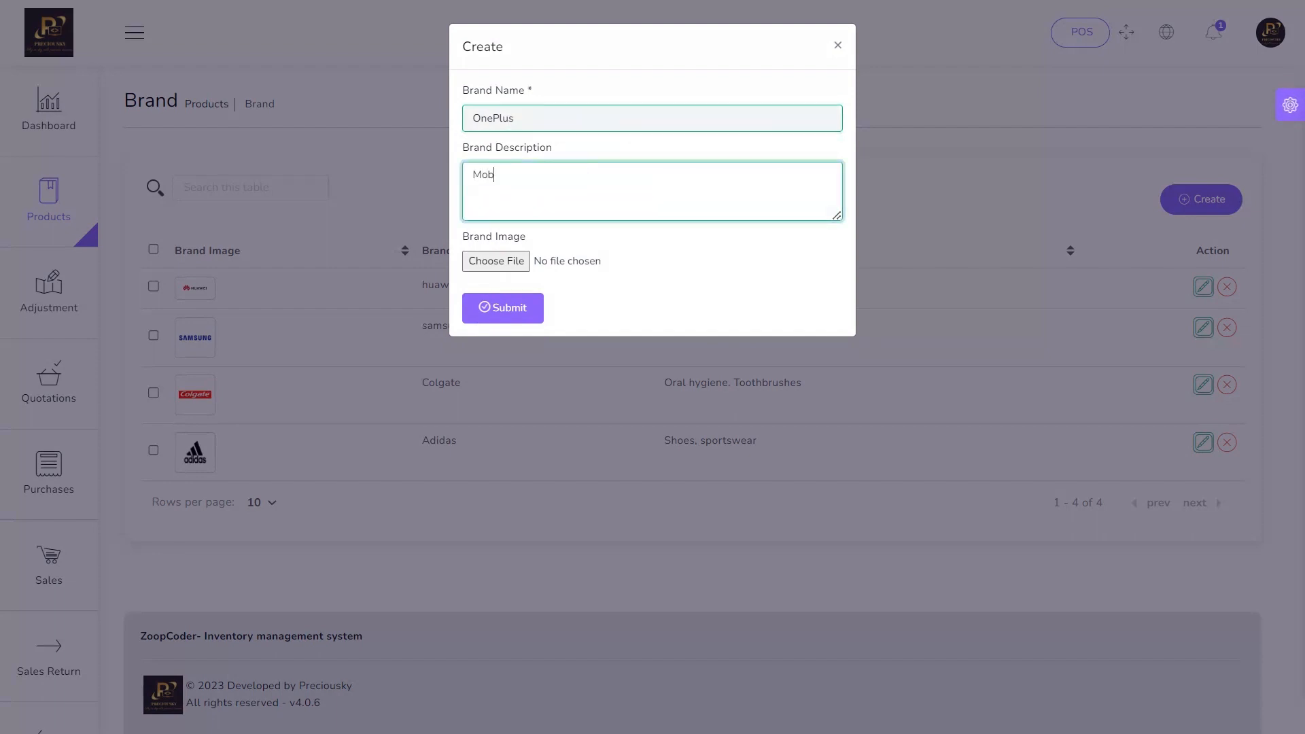
{"action": "type", "text": "ile phi"}
{"action": "type", "text": "one"}
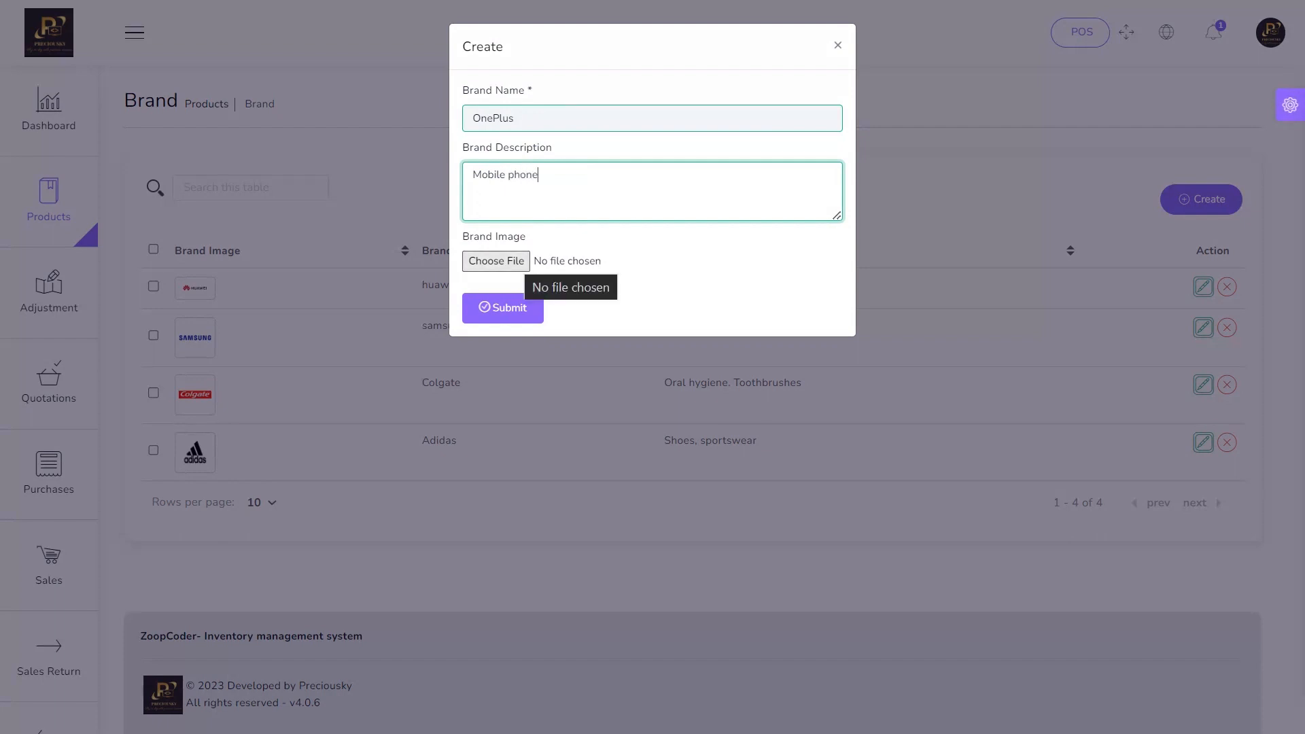
{"action": "left_click", "coordinate": [503, 308]}
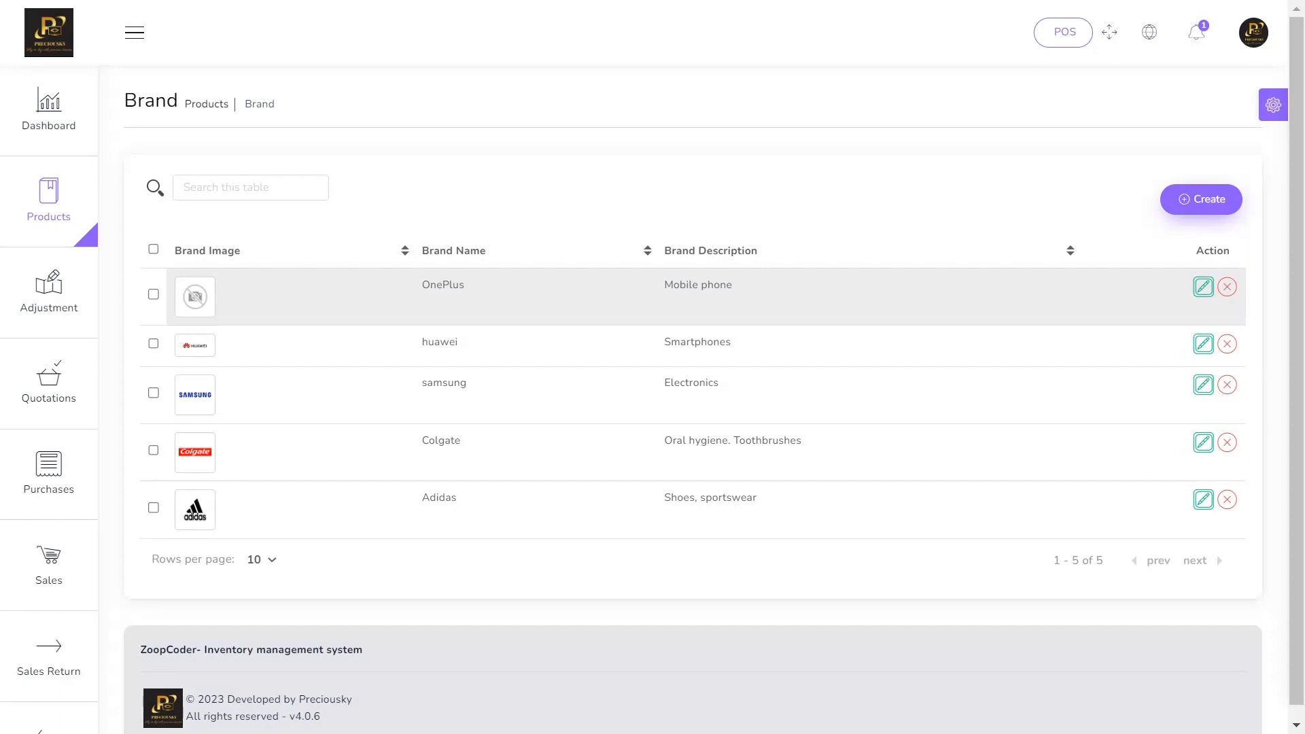
Delete the OnePlus brand from the brand list, confirm the deletion and dismiss the notice
{"action": "left_click", "coordinate": [1226, 286]}
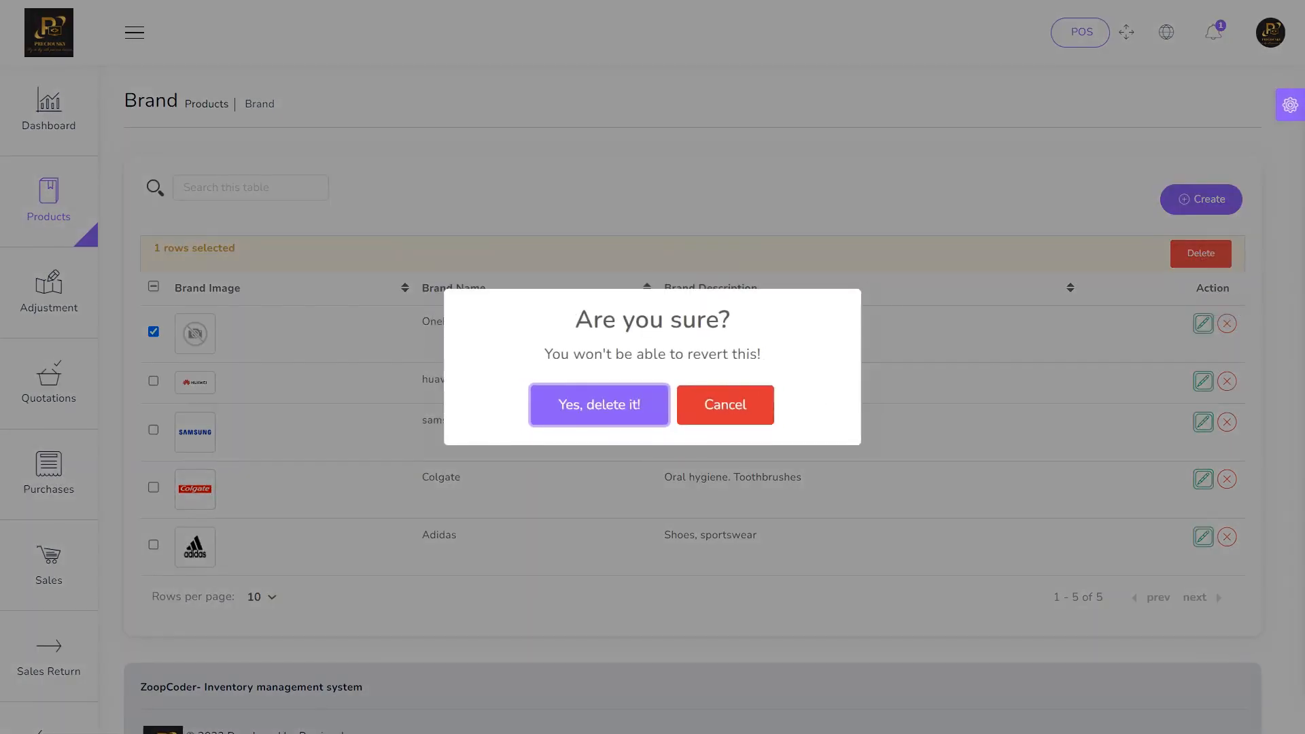
{"action": "left_click", "coordinate": [599, 397]}
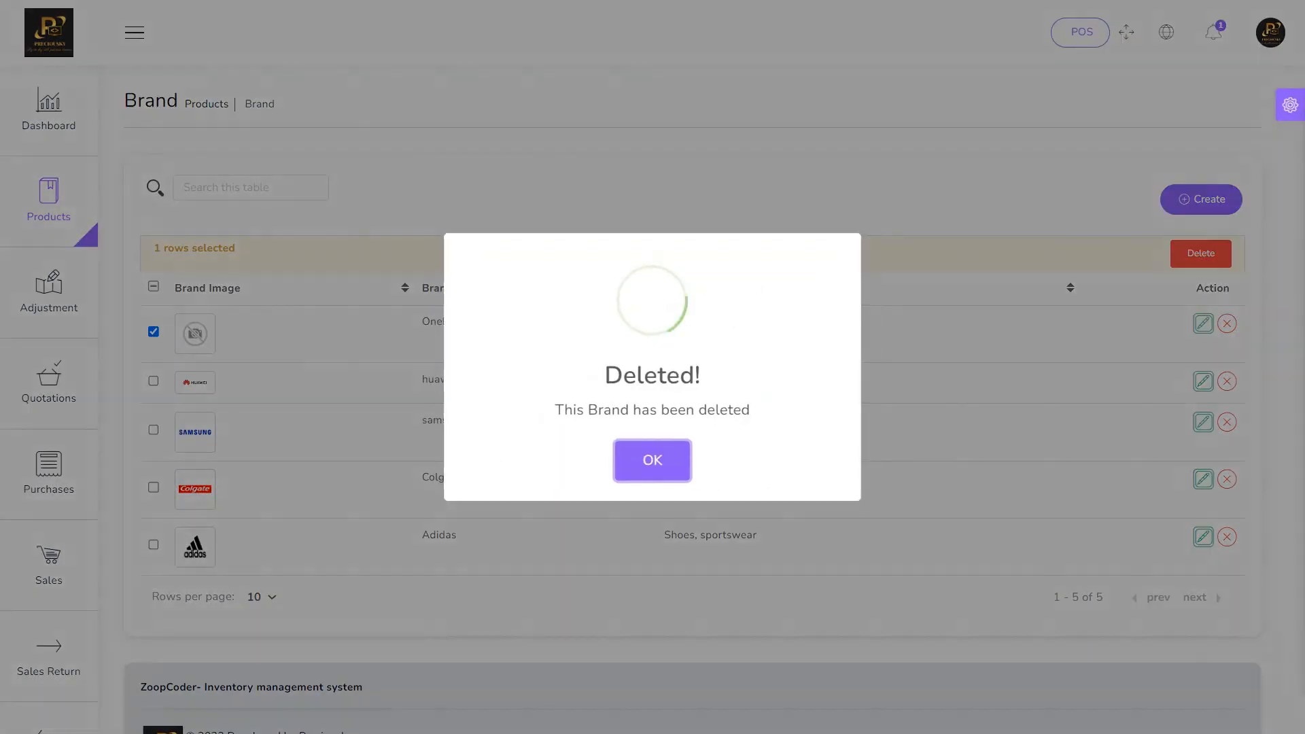
{"action": "left_click", "coordinate": [652, 460]}
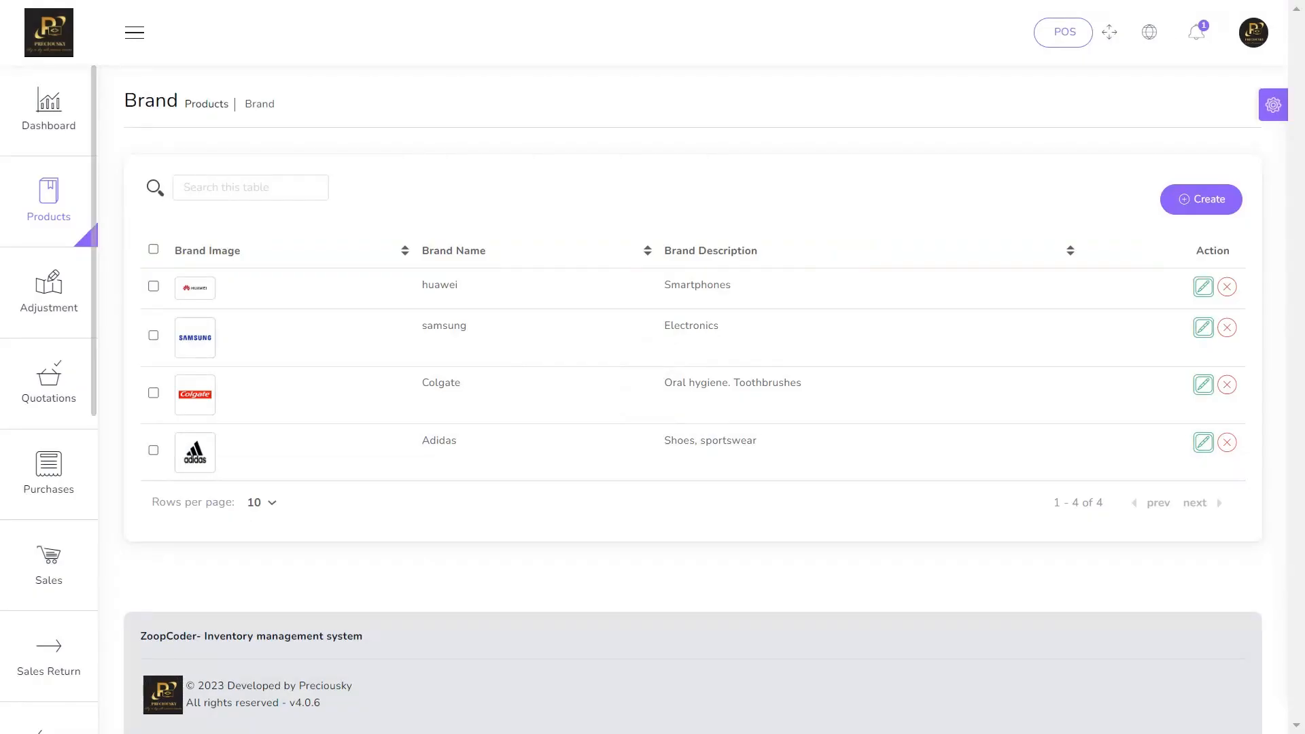
In the product categories list, create a category with the code C10 and the name Mobile
{"action": "mouse_move", "coordinate": [48, 201]}
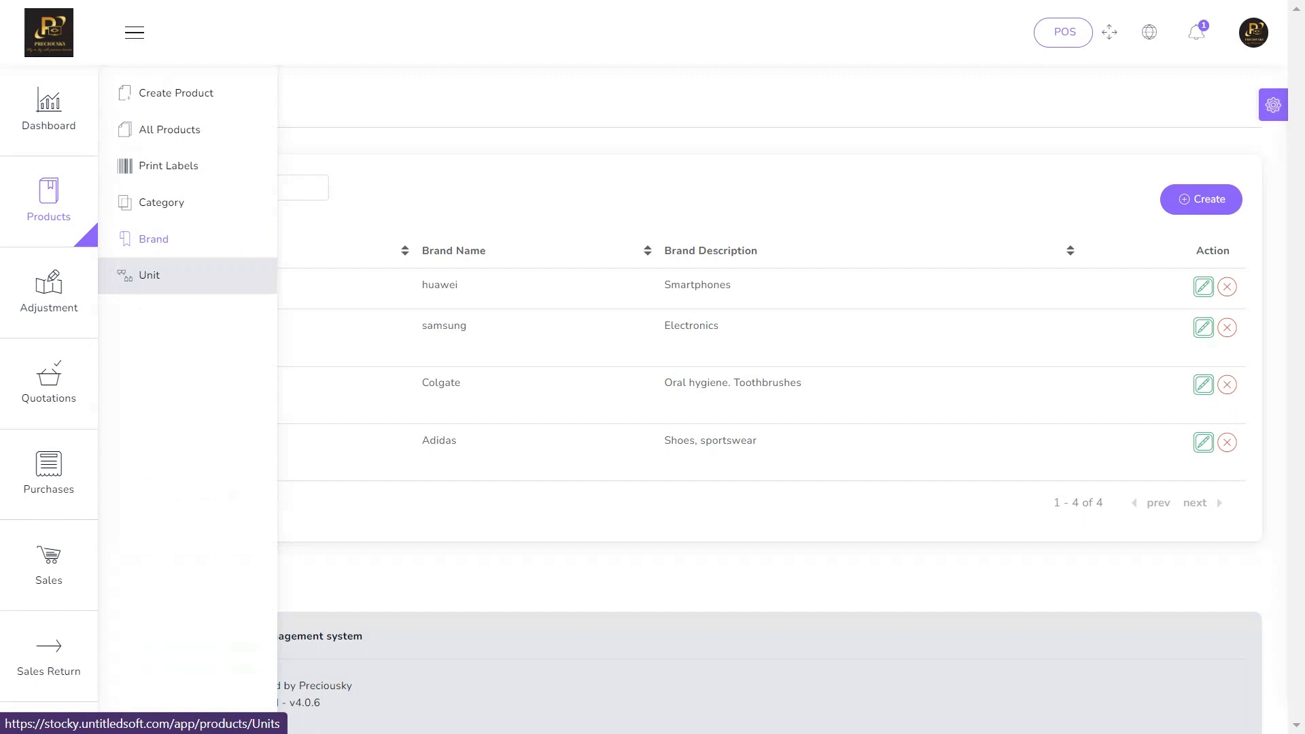
{"action": "left_click", "coordinate": [161, 202]}
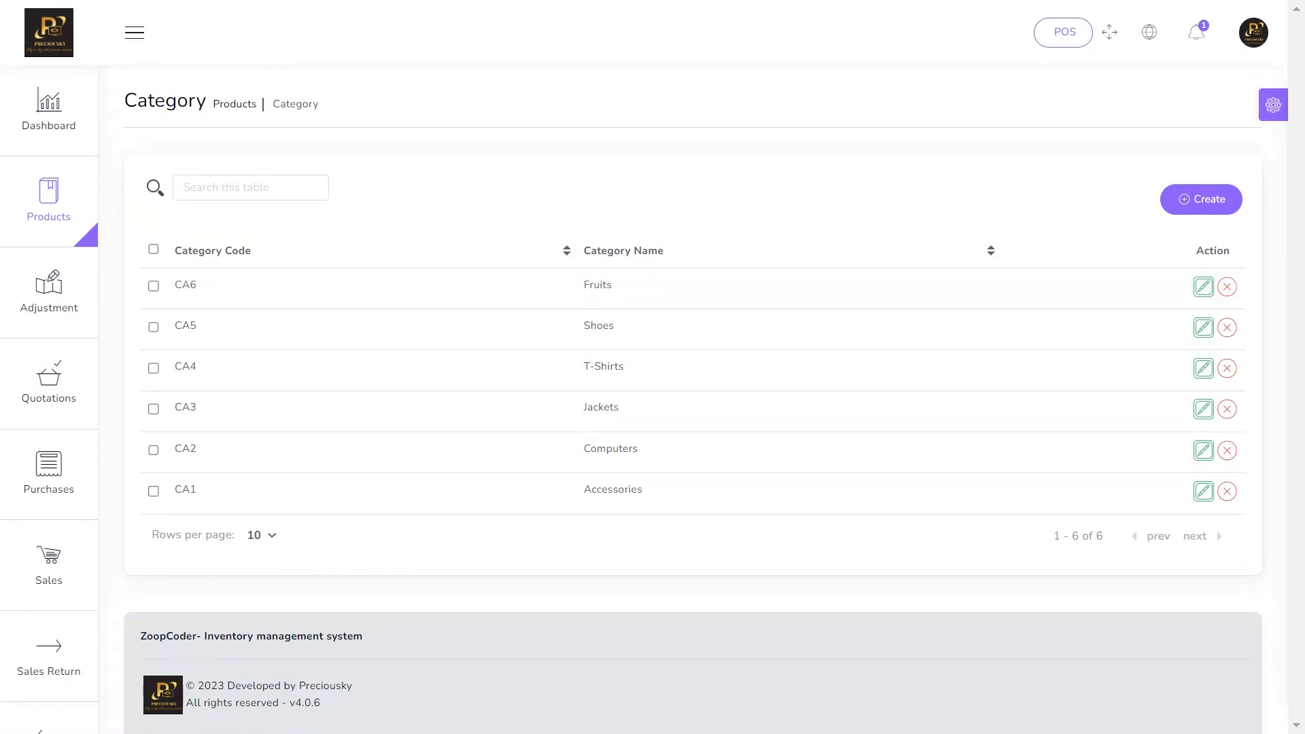
{"action": "left_click", "coordinate": [1201, 199]}
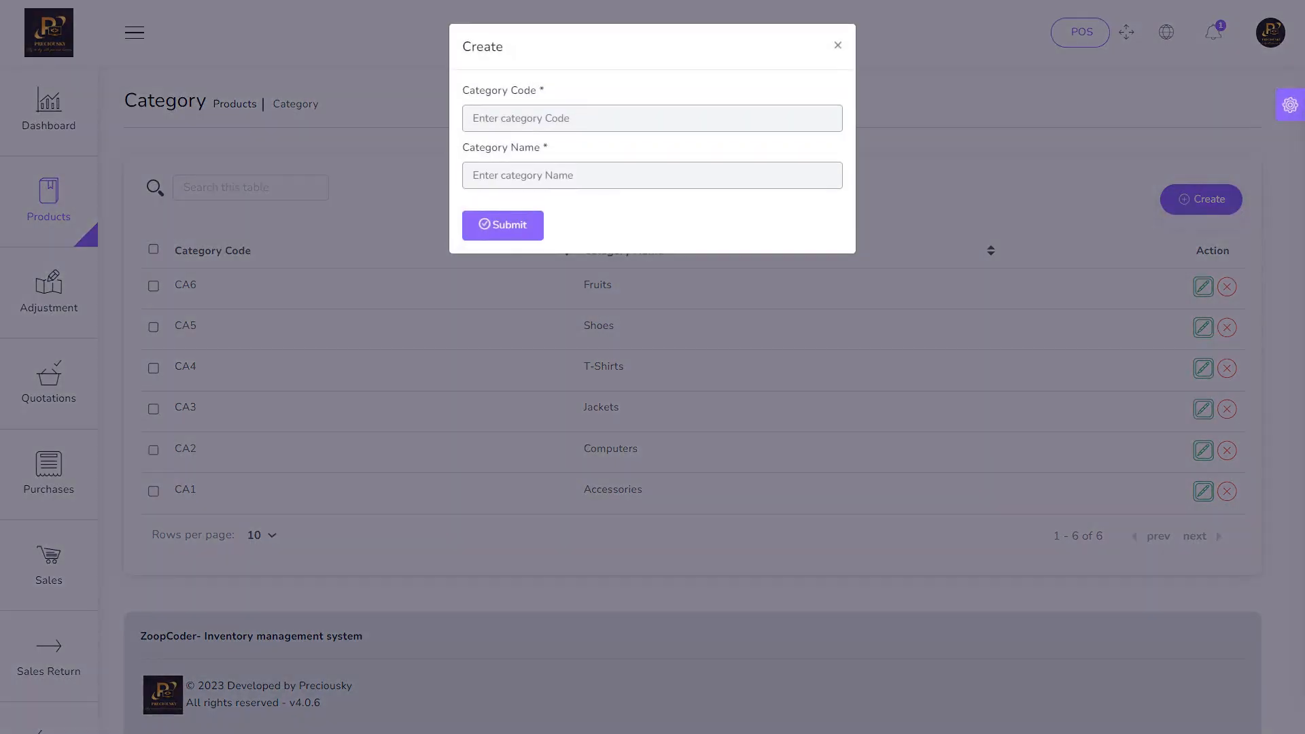
{"action": "left_click", "coordinate": [473, 118]}
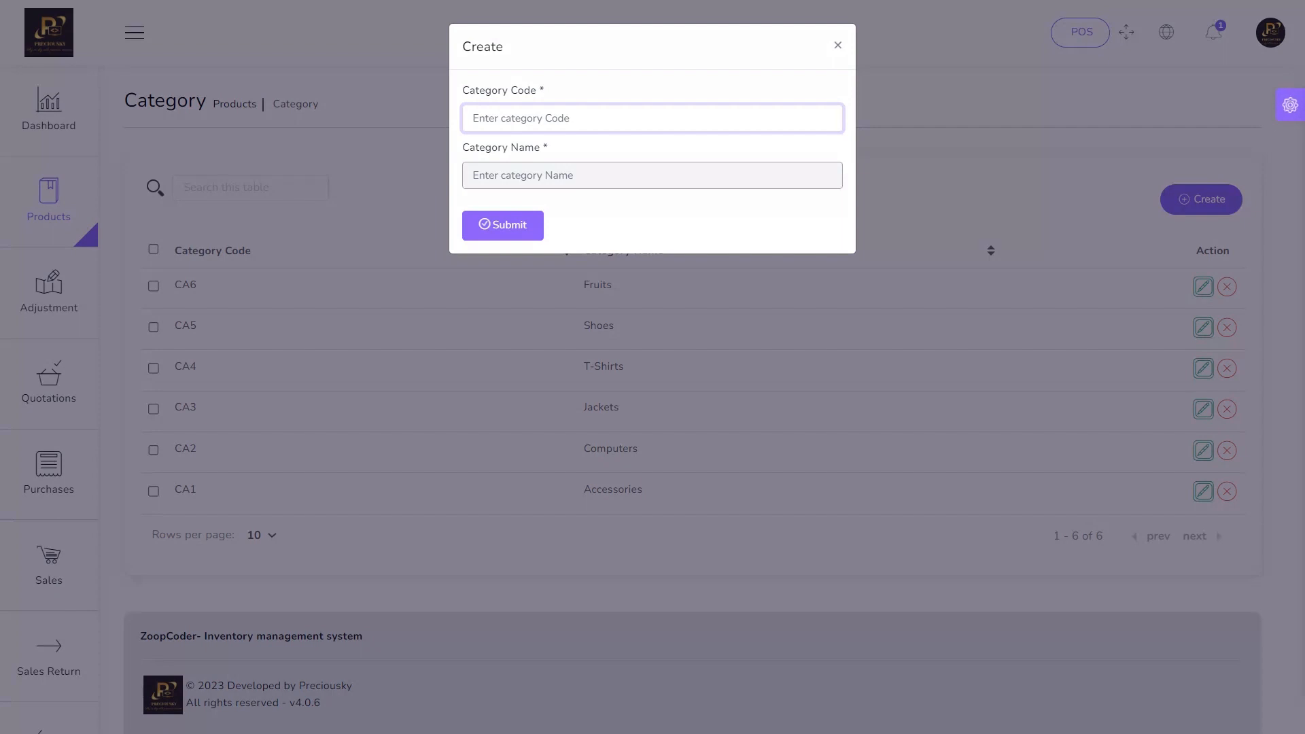
{"action": "type", "text": "C"}
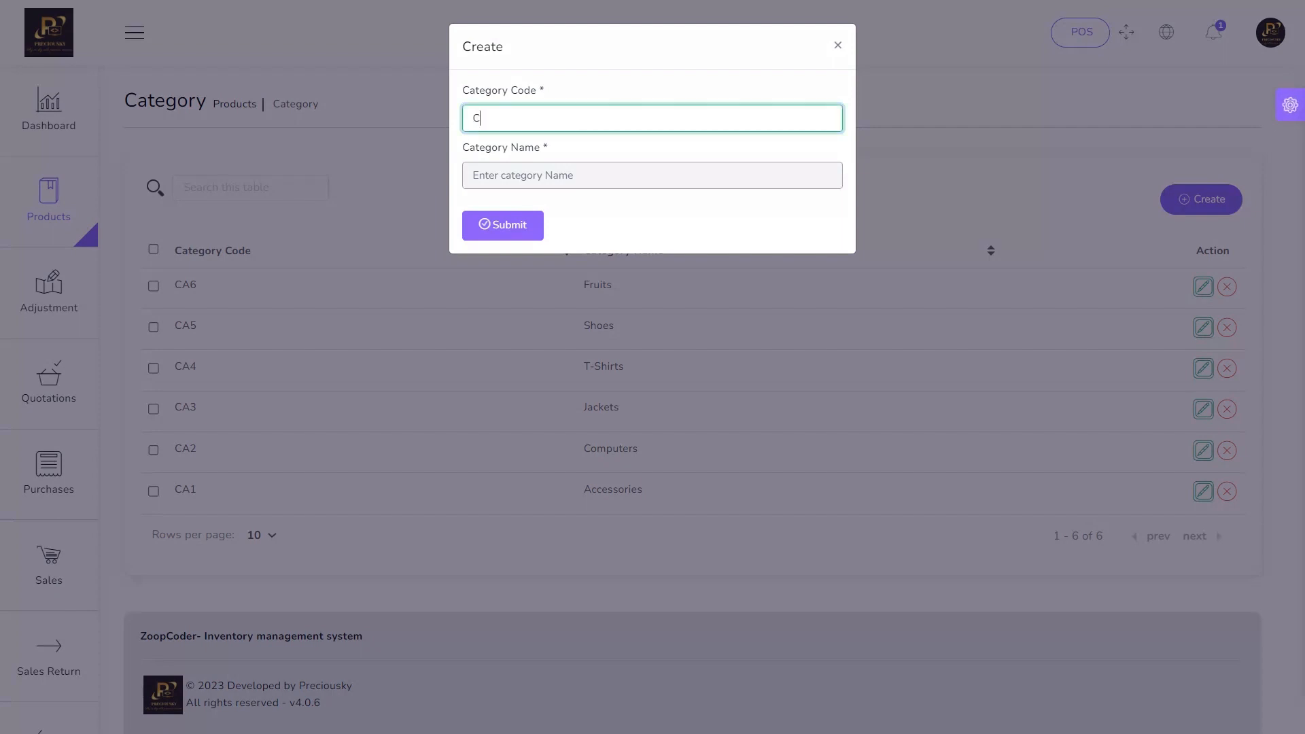
{"action": "type", "text": "10"}
{"action": "left_click", "coordinate": [474, 176]}
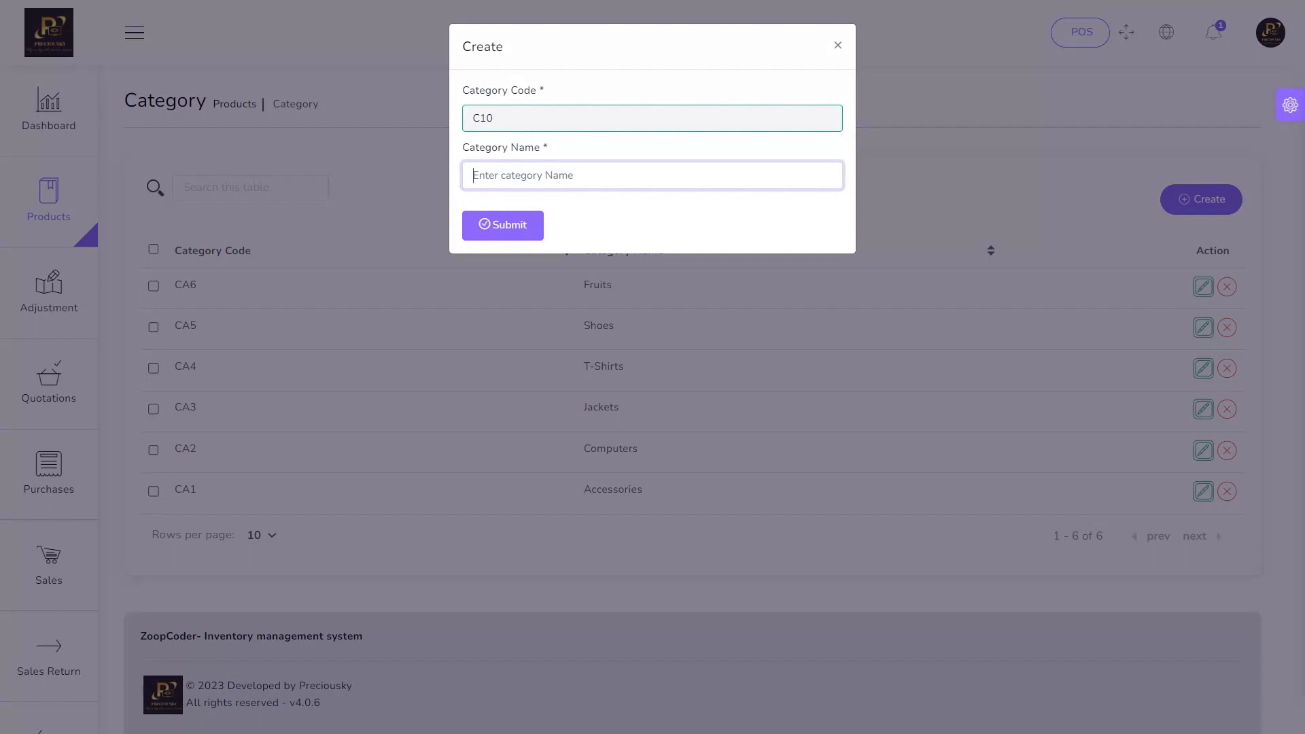
{"action": "type", "text": "Mobil"}
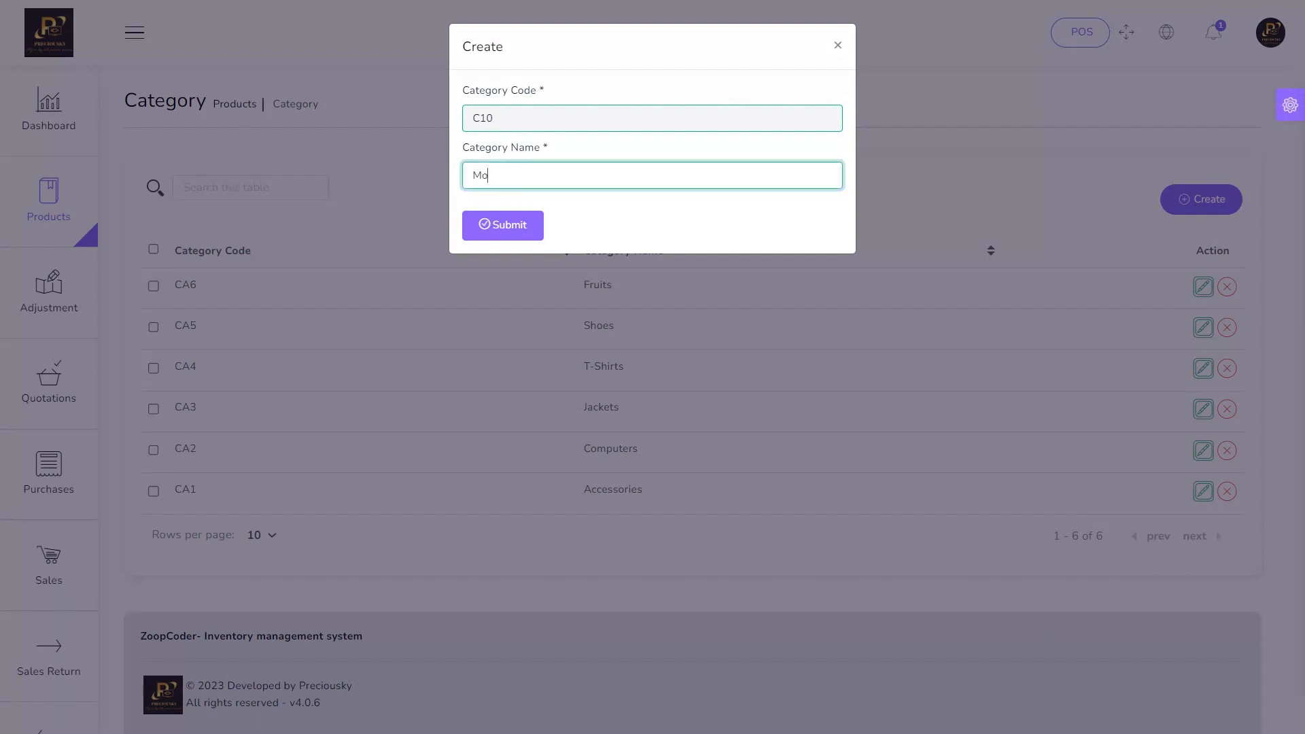
{"action": "type", "text": "e"}
{"action": "key", "text": "Return"}
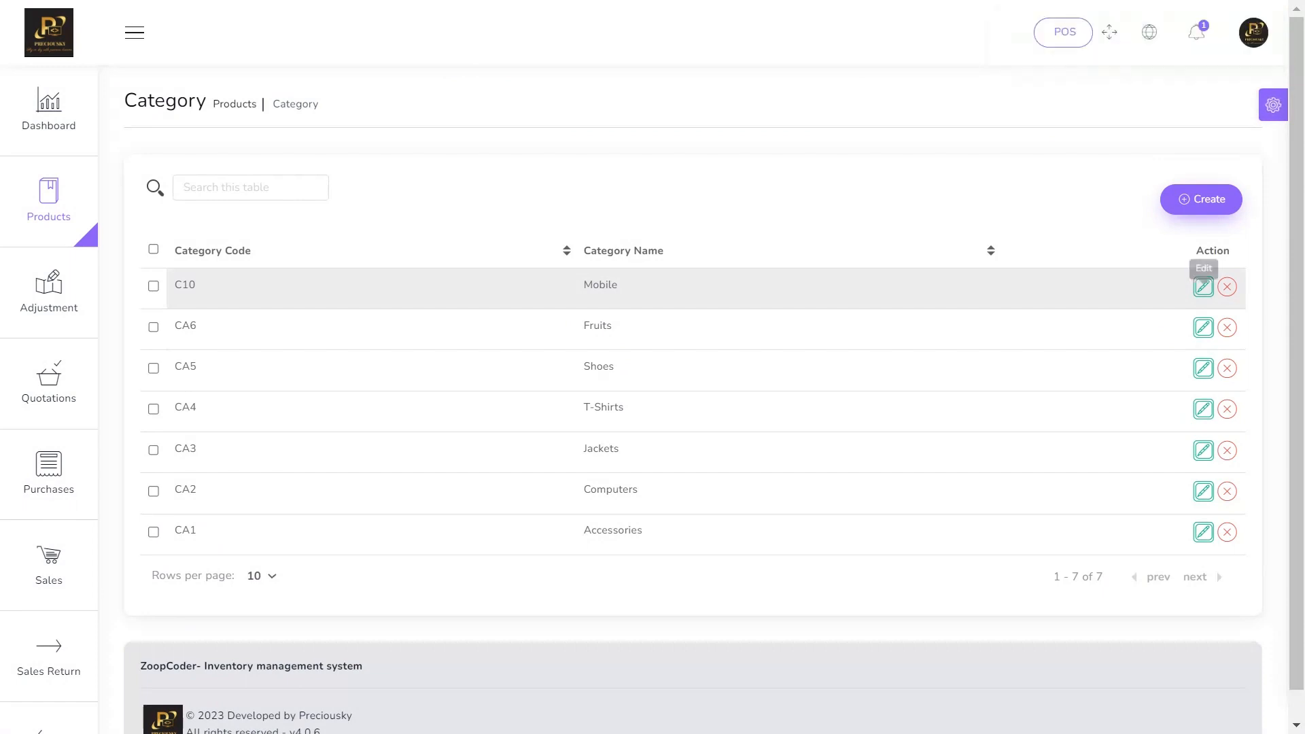
Open the Mobile category (C10) for editing, close it without changes, and delete that category with confirmation
{"action": "left_click", "coordinate": [1203, 286]}
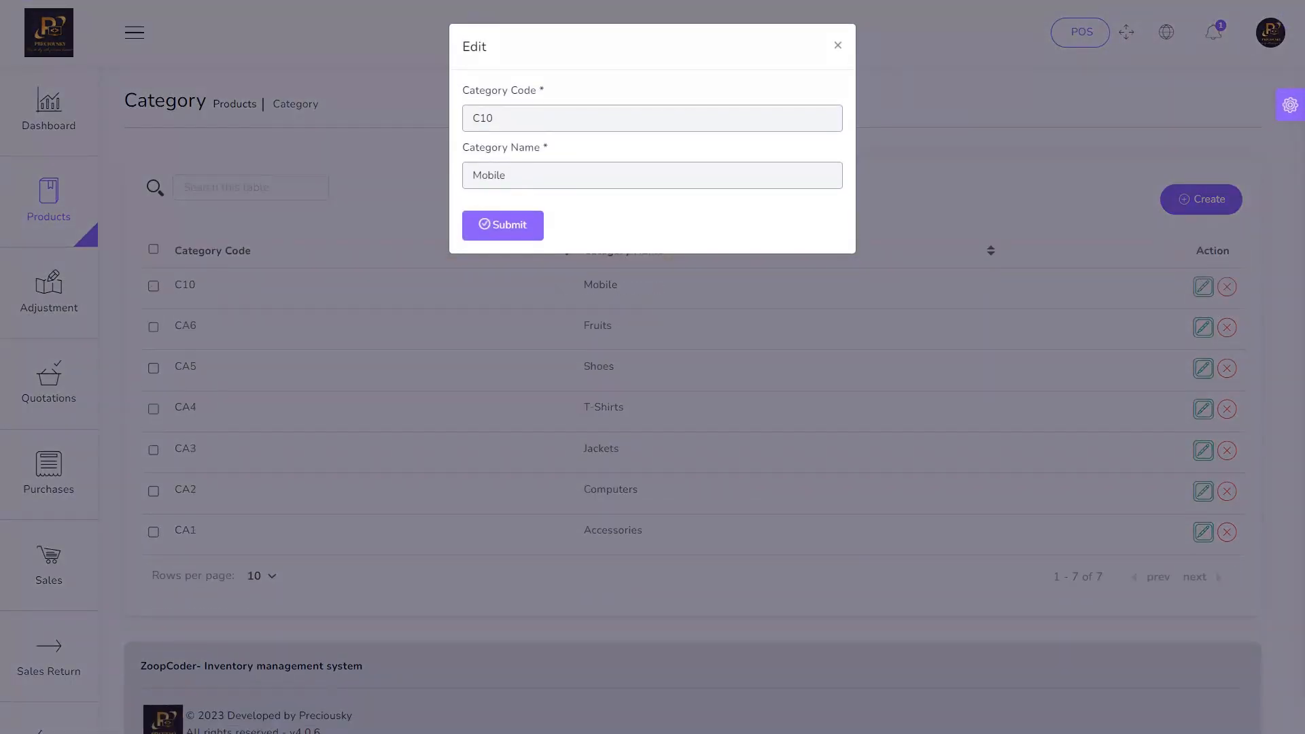
{"action": "key", "text": "Escape"}
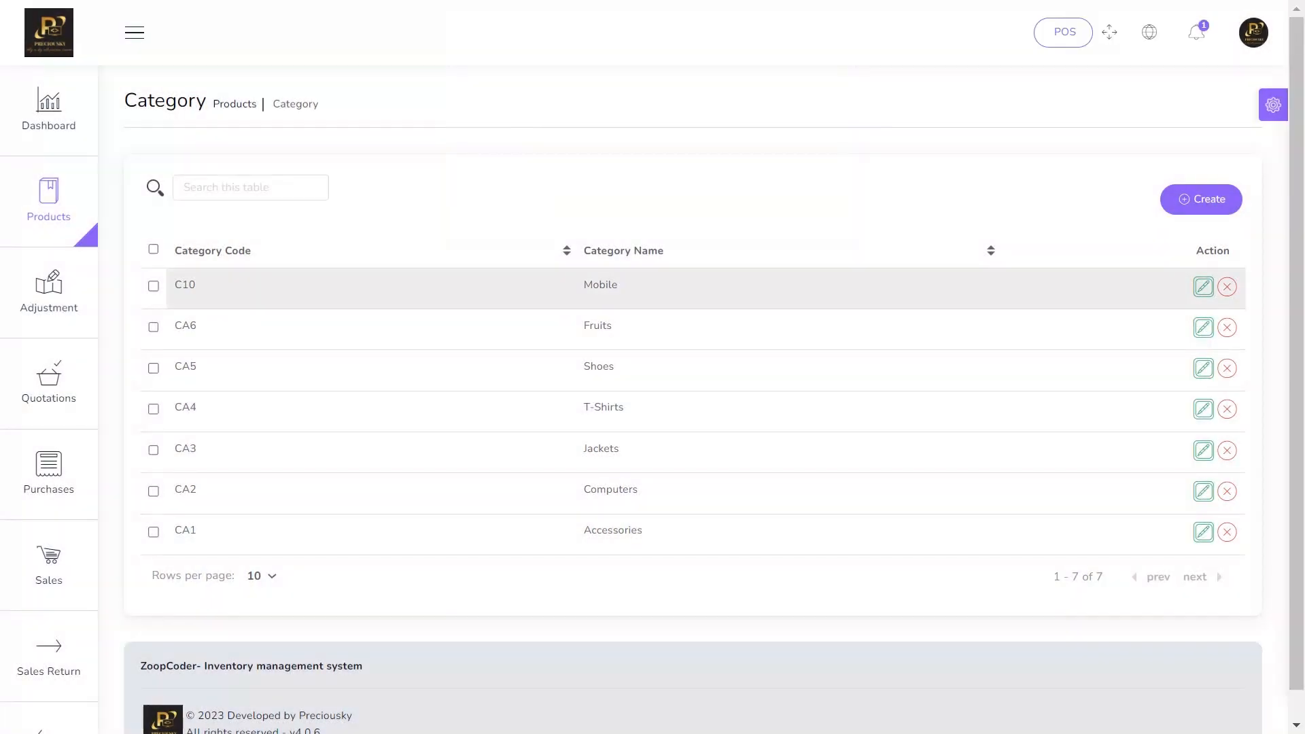
{"action": "left_click", "coordinate": [1225, 286]}
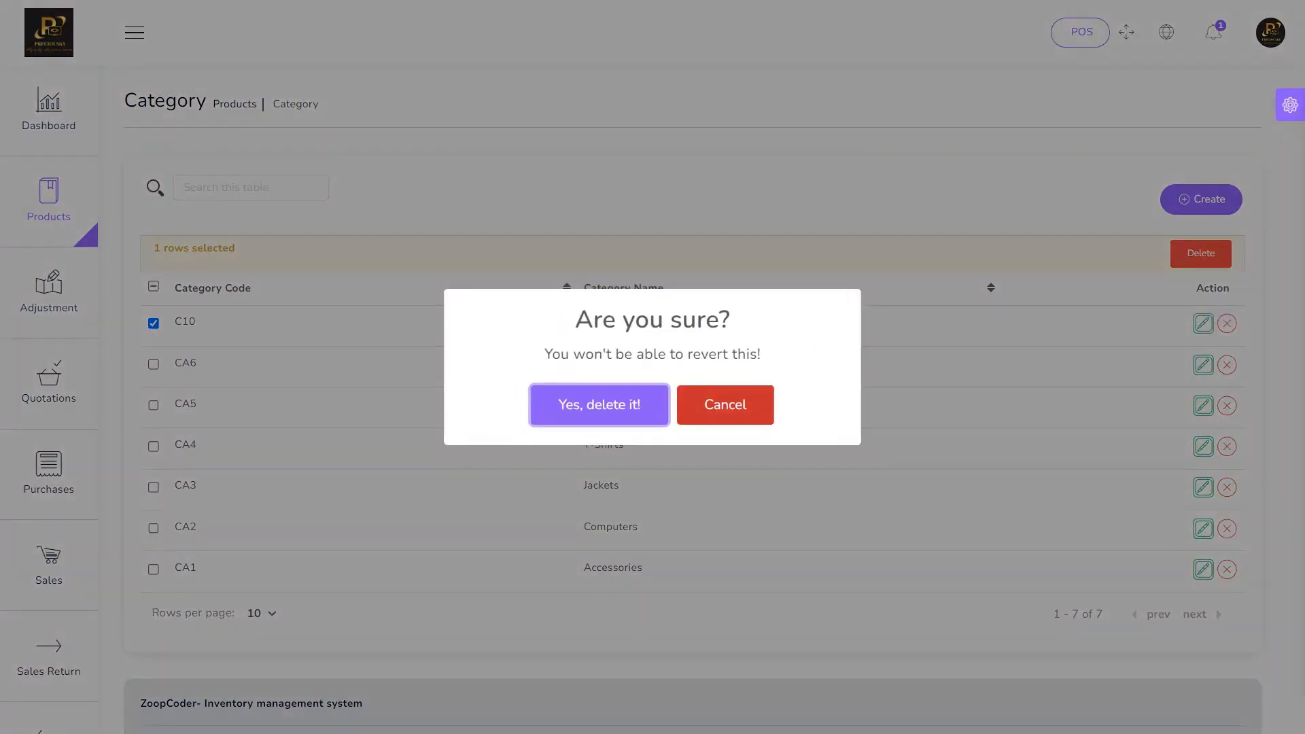
{"action": "left_click", "coordinate": [599, 404]}
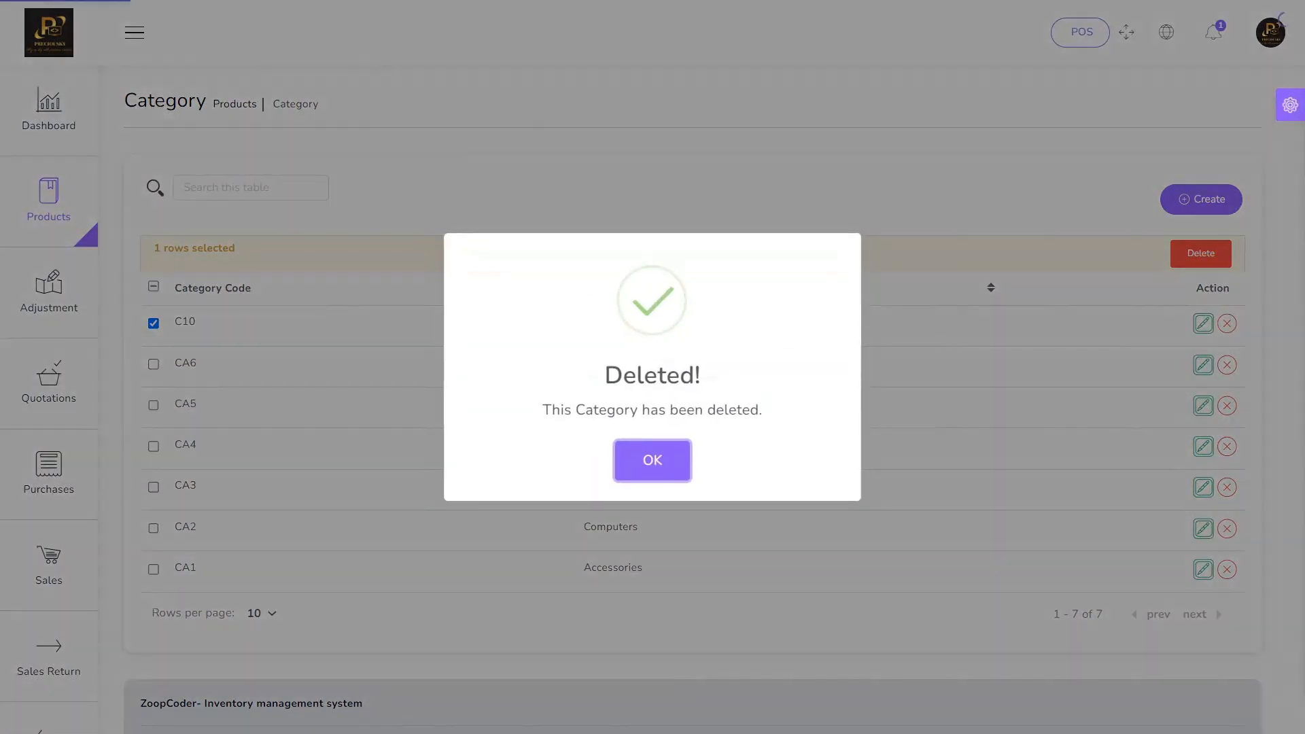
{"action": "key", "text": "Return"}
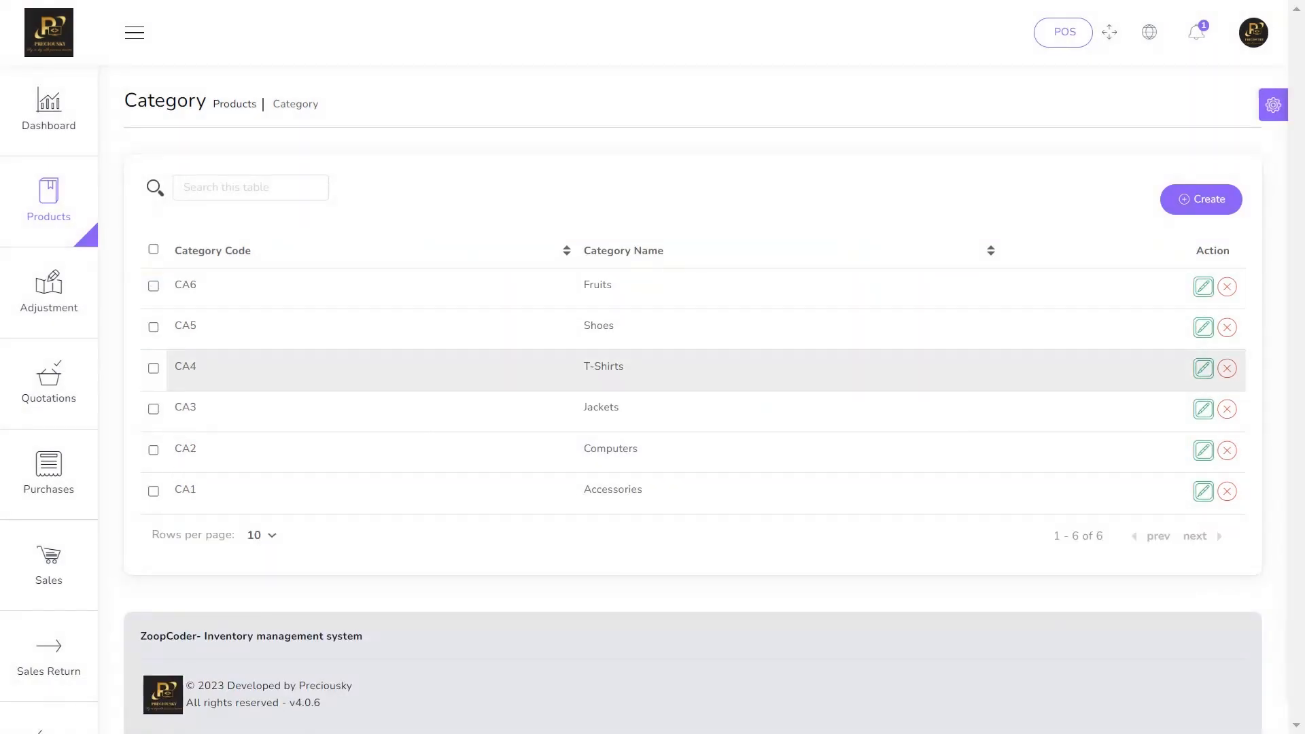
Start creating a new product, look over its form and enter the name "One plus mobile phone"
{"action": "mouse_move", "coordinate": [48, 201]}
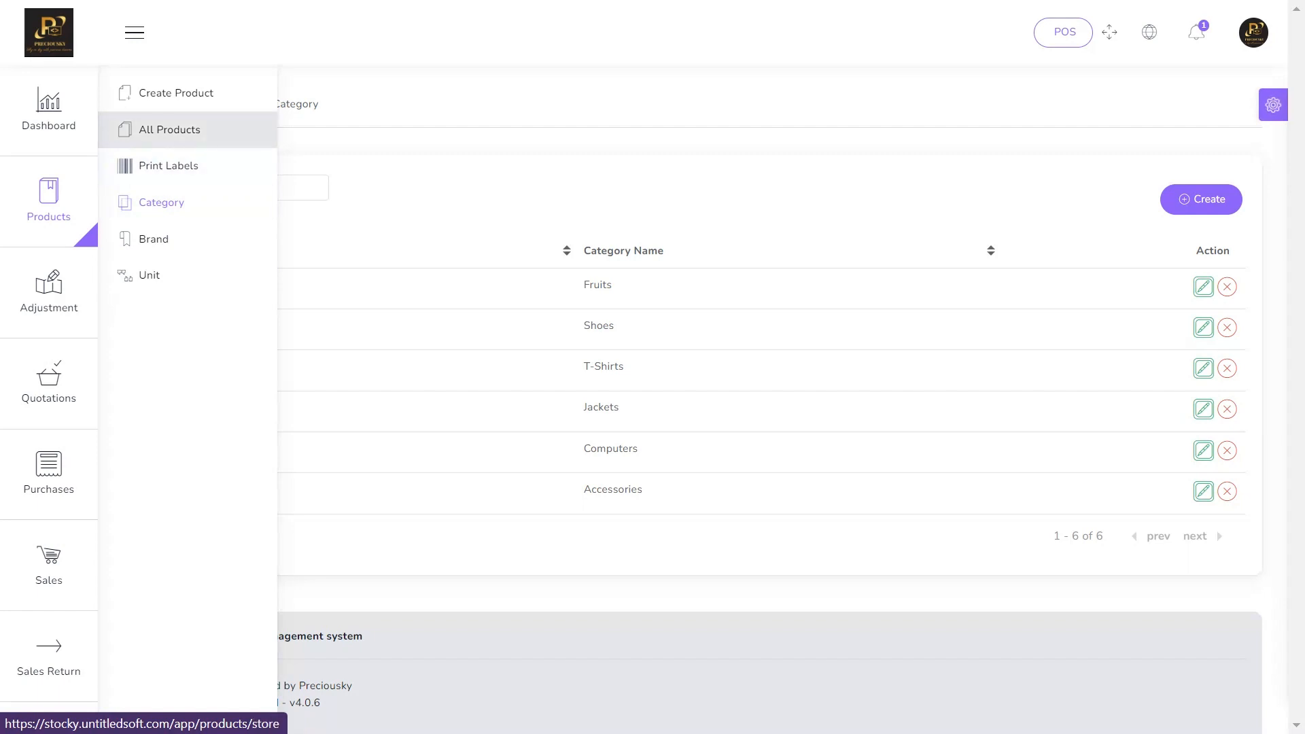
{"action": "left_click", "coordinate": [175, 93]}
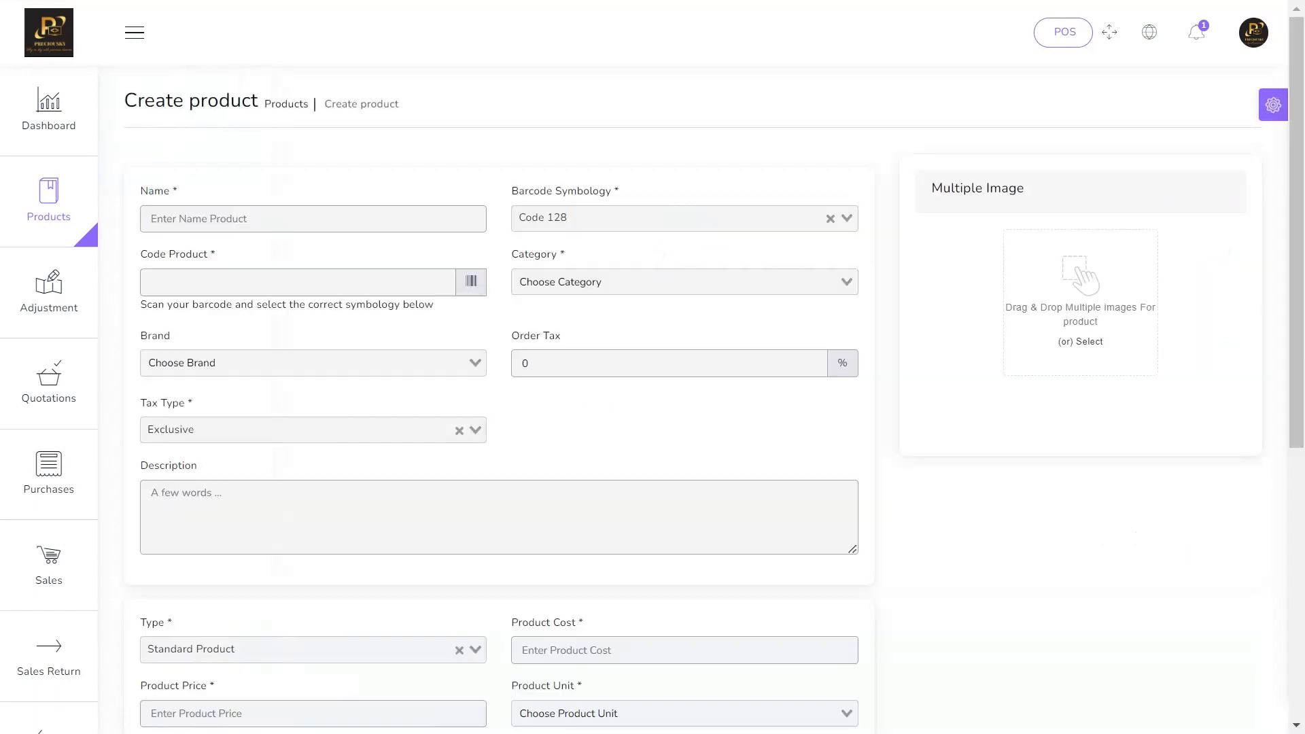
{"action": "scroll", "coordinate": [499, 401], "scroll_direction": "down", "scroll_amount": 7}
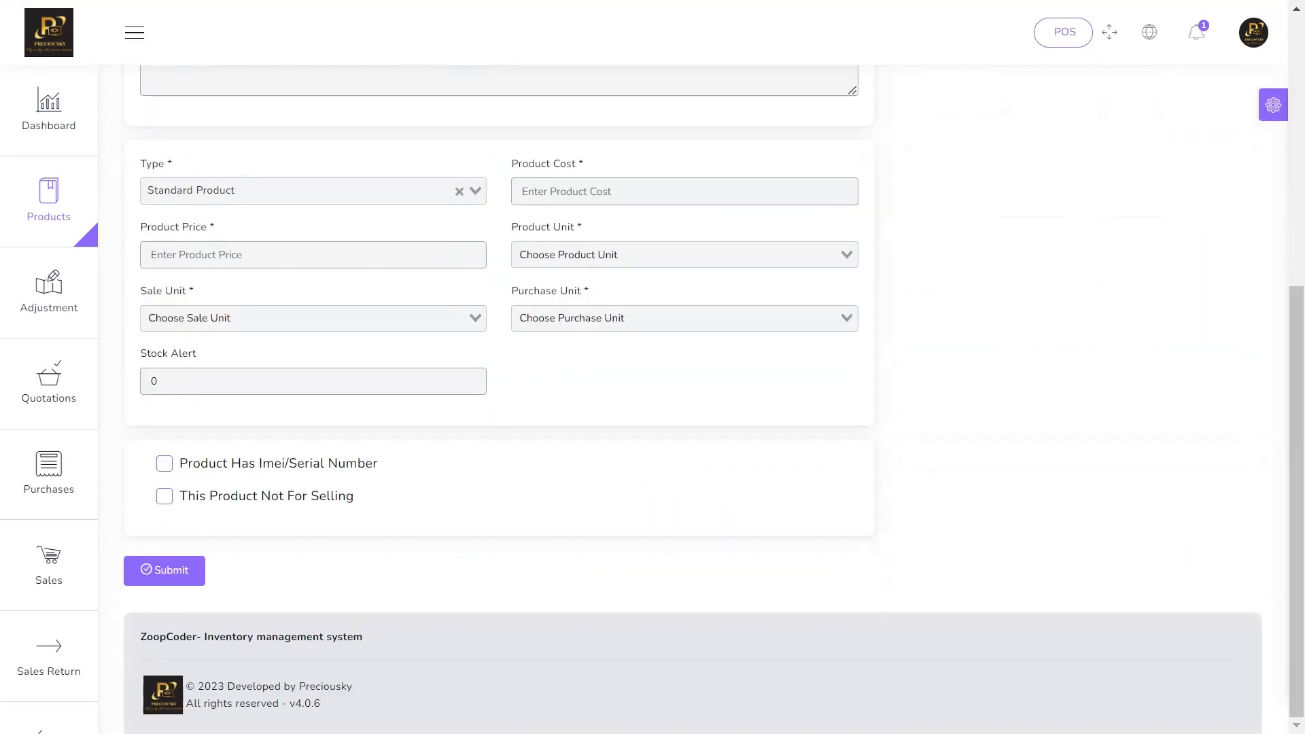
{"action": "scroll", "coordinate": [500, 401], "scroll_direction": "up", "scroll_amount": 7}
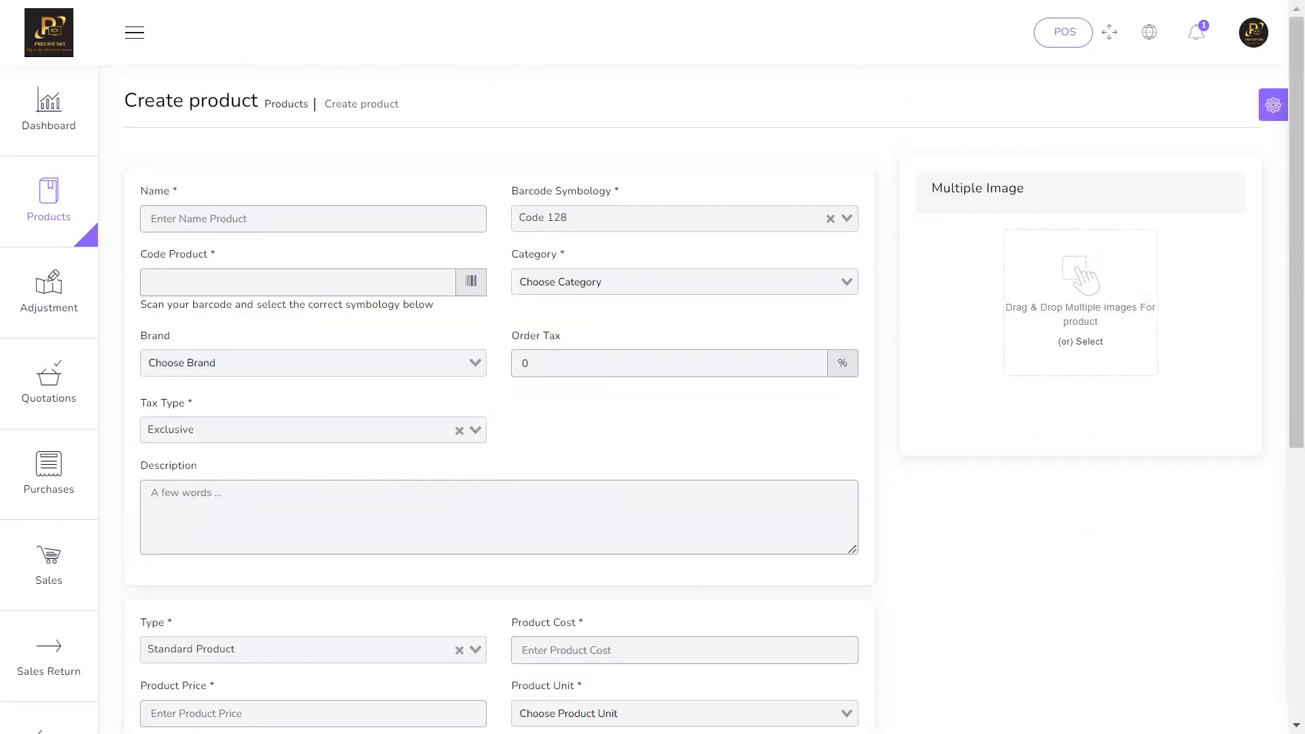
{"action": "left_click", "coordinate": [151, 218]}
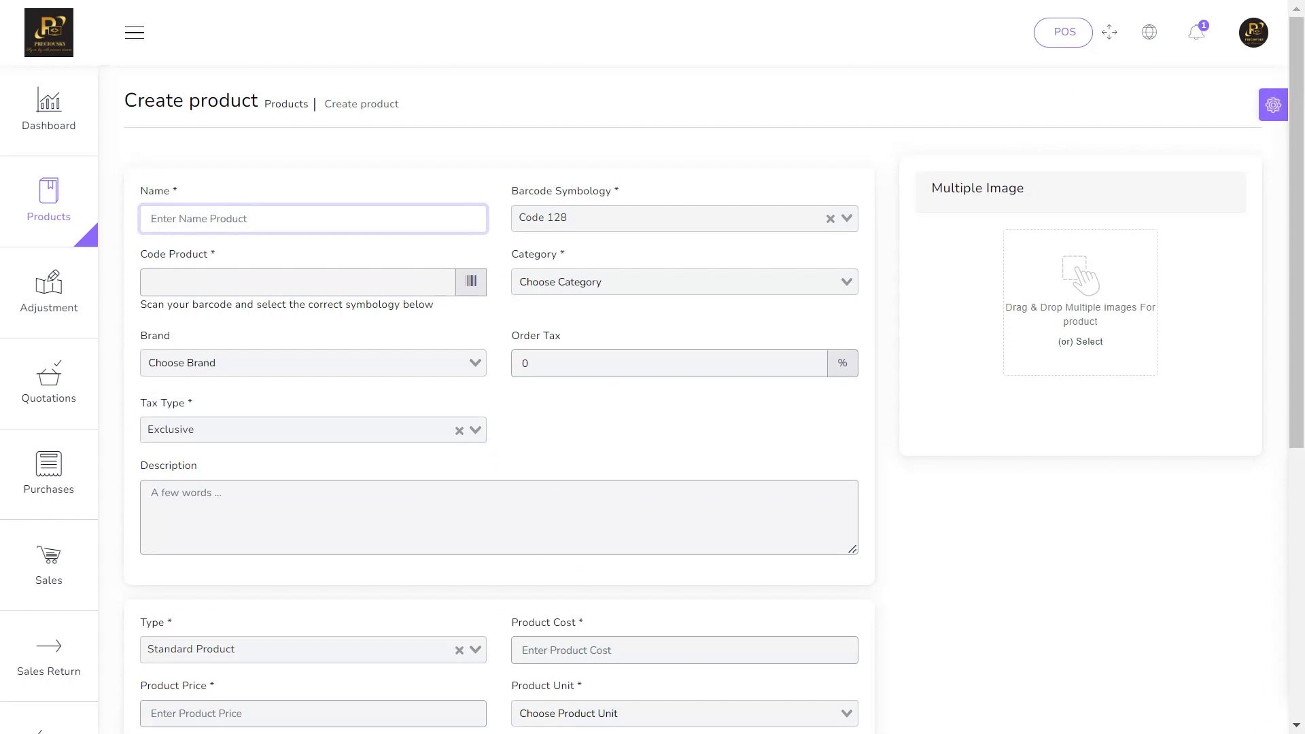
{"action": "type", "text": "One pl"}
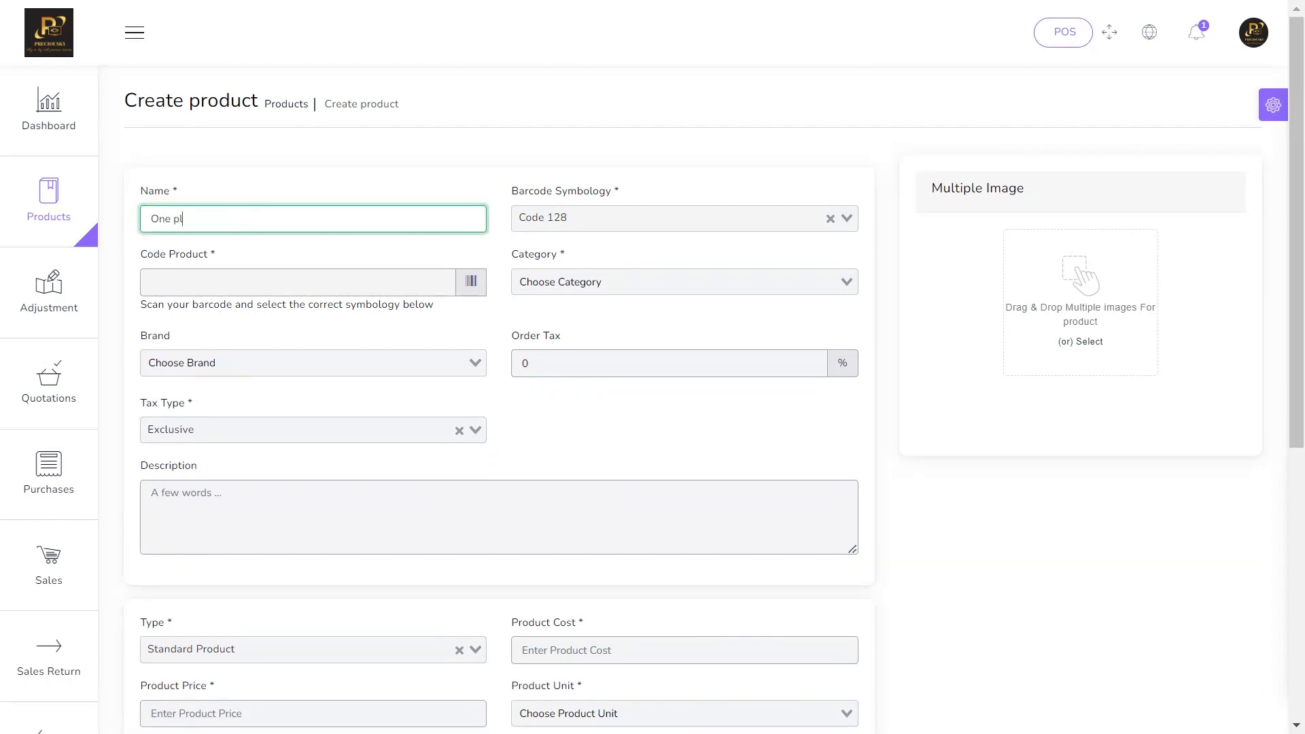
{"action": "type", "text": "us mobile phone"}
Set the new product's barcode symbology to Code 39 and generate a product code for it
{"action": "key", "text": "Tab"}
{"action": "key", "text": "Down"}
{"action": "key", "text": "Return"}
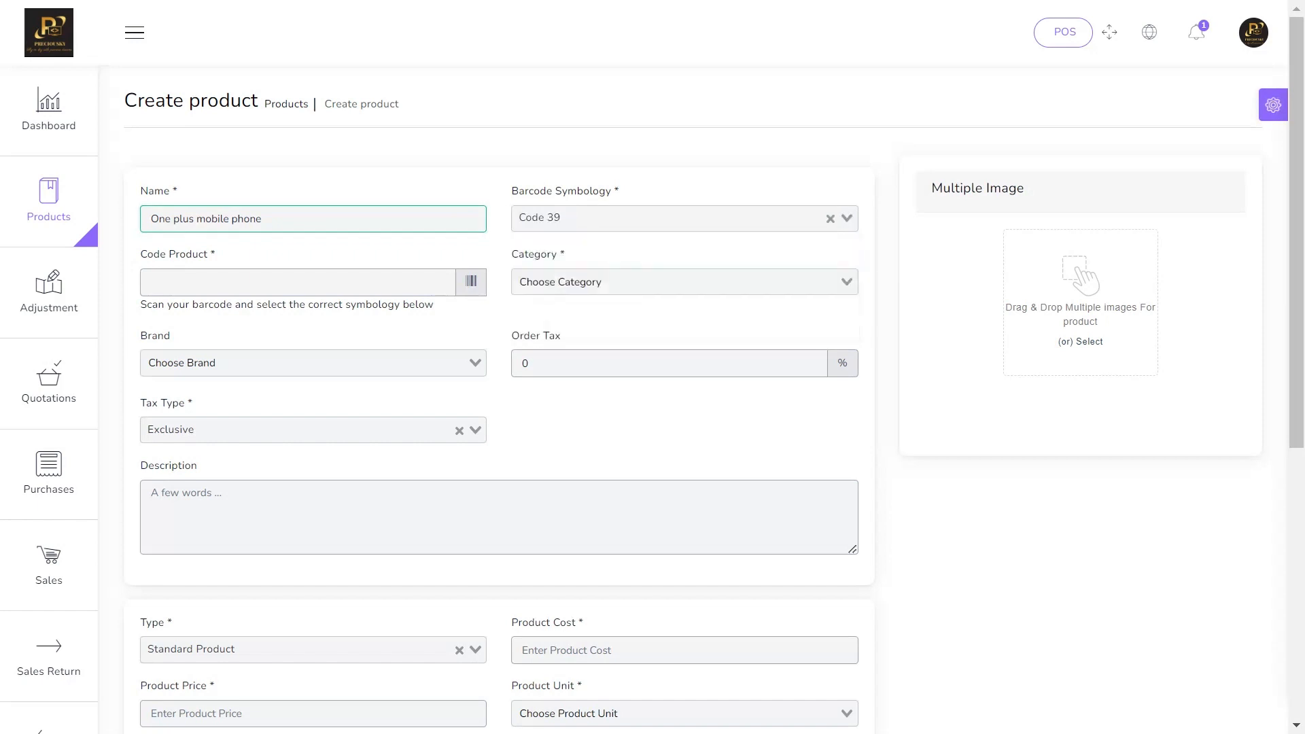
{"action": "left_click", "coordinate": [470, 281]}
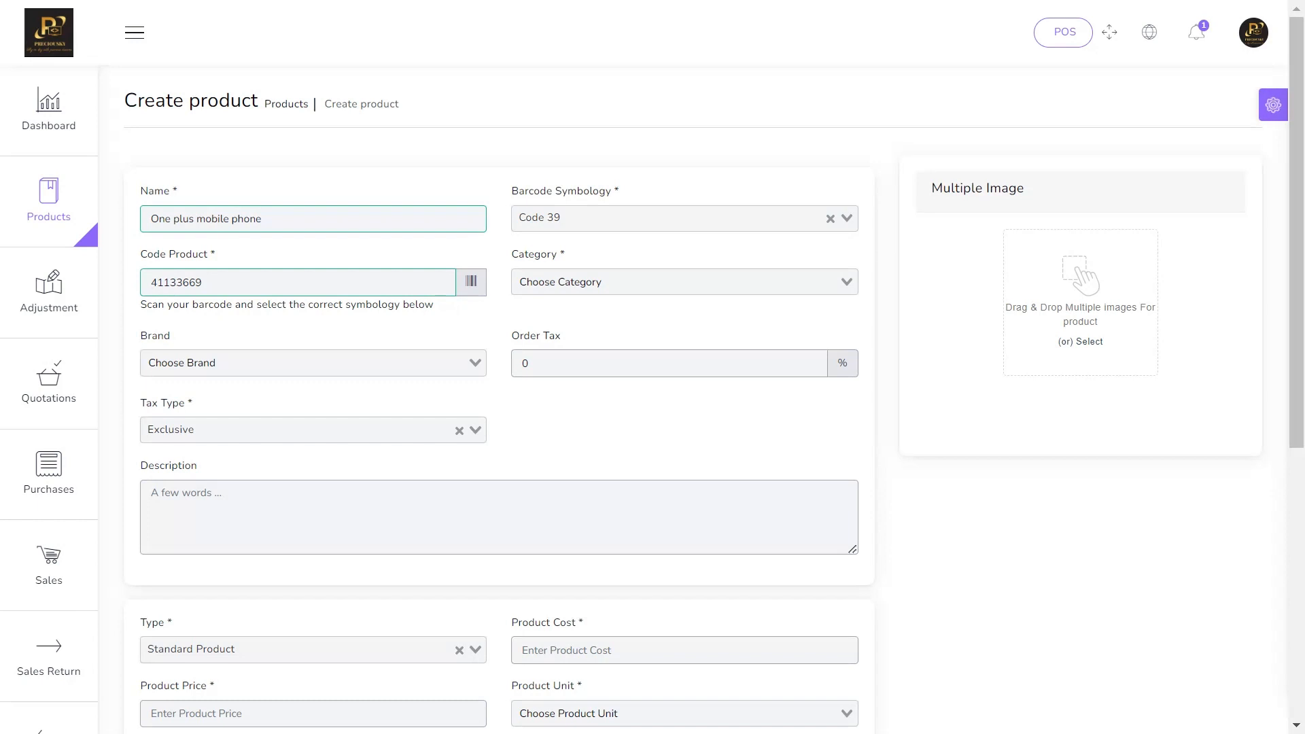
{"action": "left_click", "coordinate": [202, 282]}
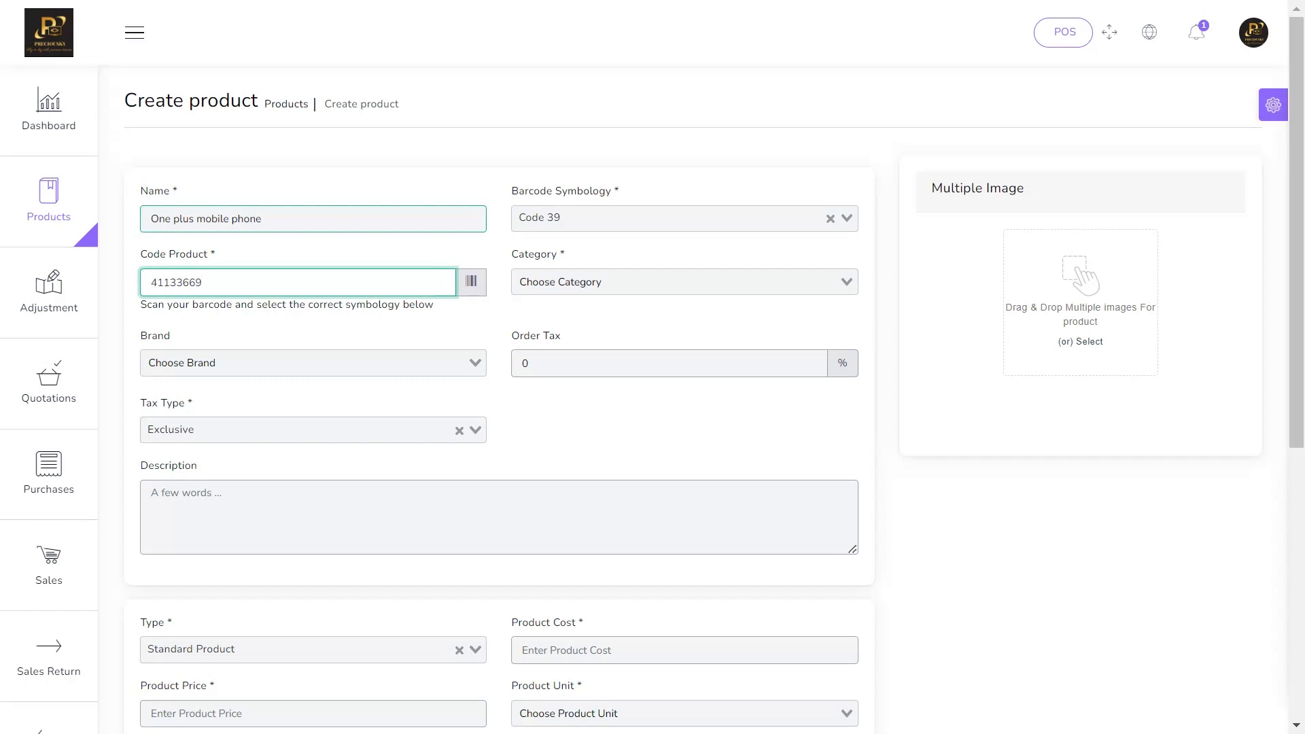
Assign the new product to the Computers category and the samsung brand
{"action": "left_click", "coordinate": [520, 281]}
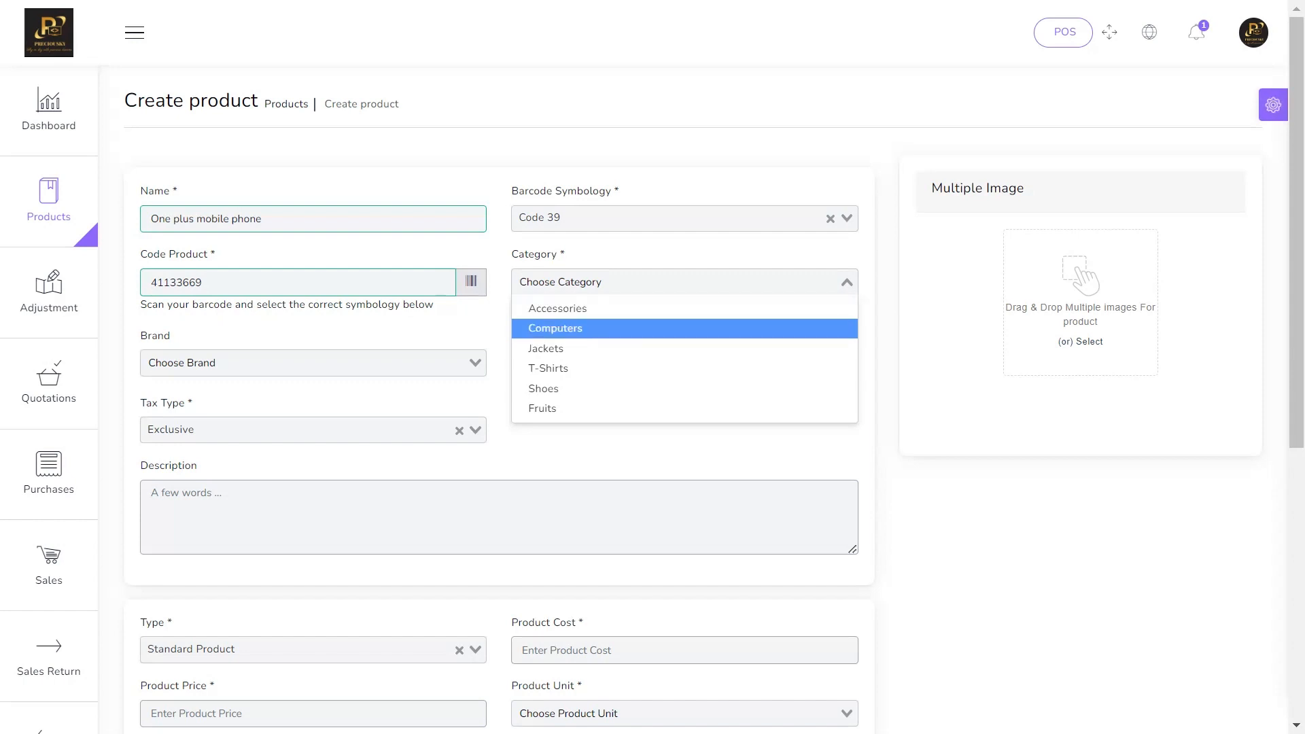
{"action": "left_click", "coordinate": [554, 328]}
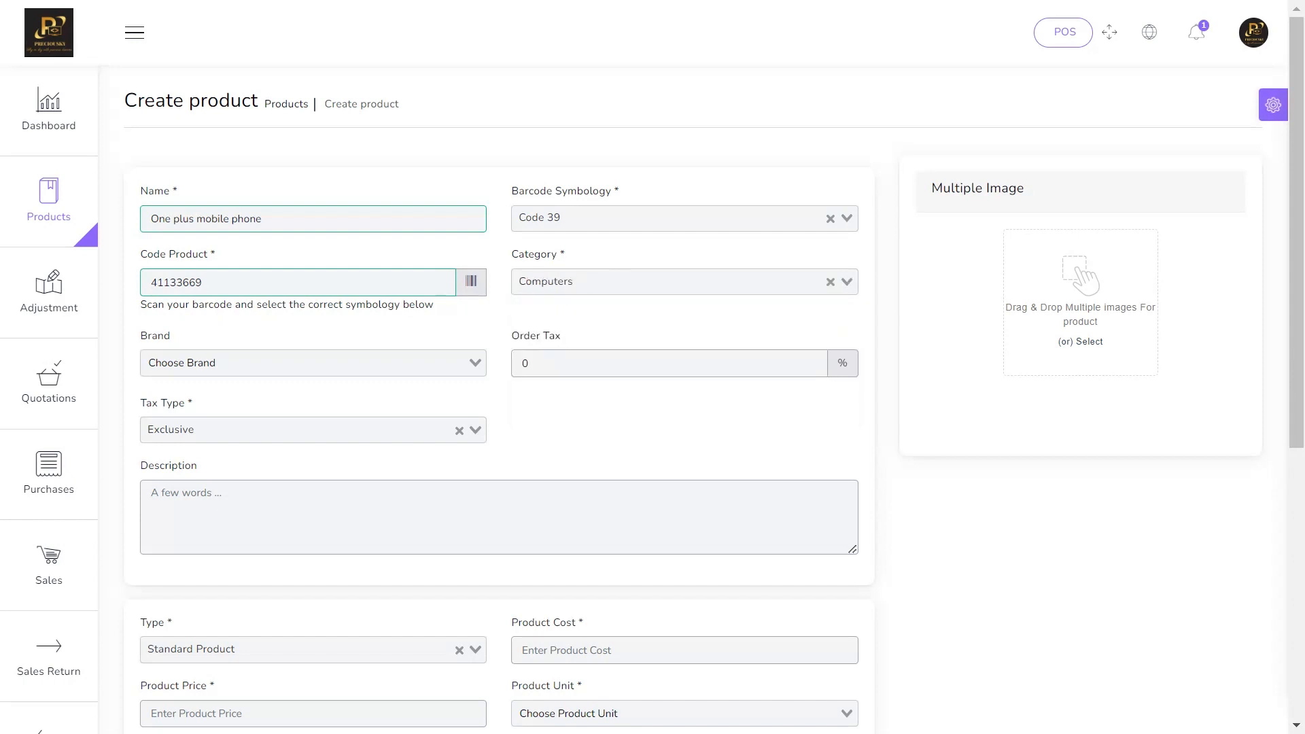
{"action": "left_click", "coordinate": [312, 362]}
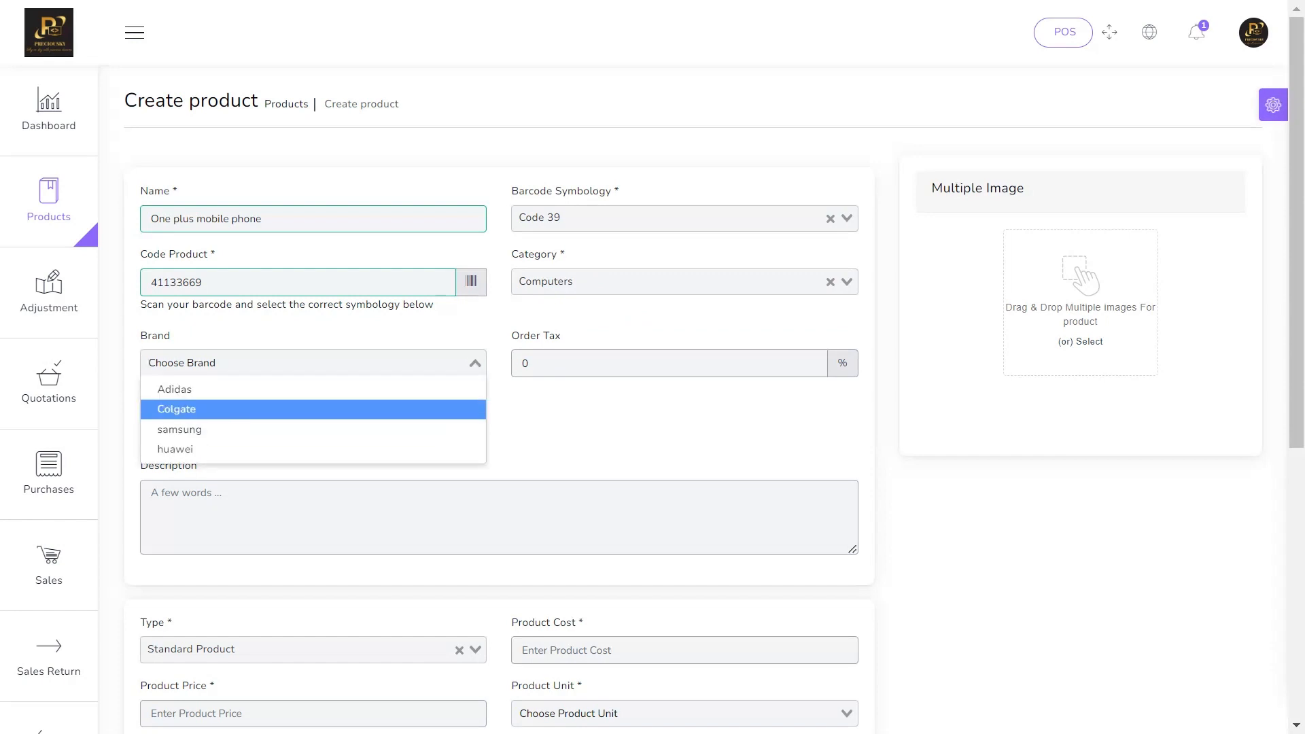
{"action": "left_click", "coordinate": [312, 429]}
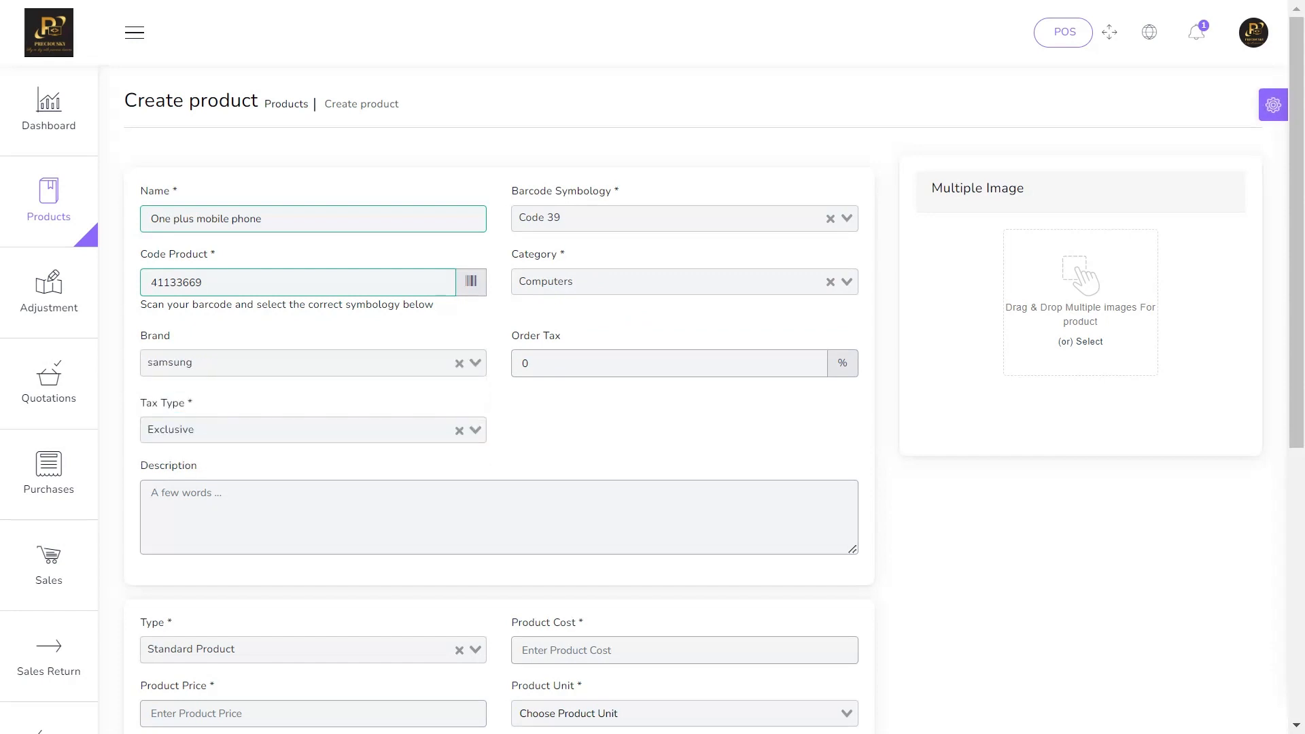
Set the product's order tax to 18% and choose Exclusive as its tax type
{"action": "left_click", "coordinate": [529, 362]}
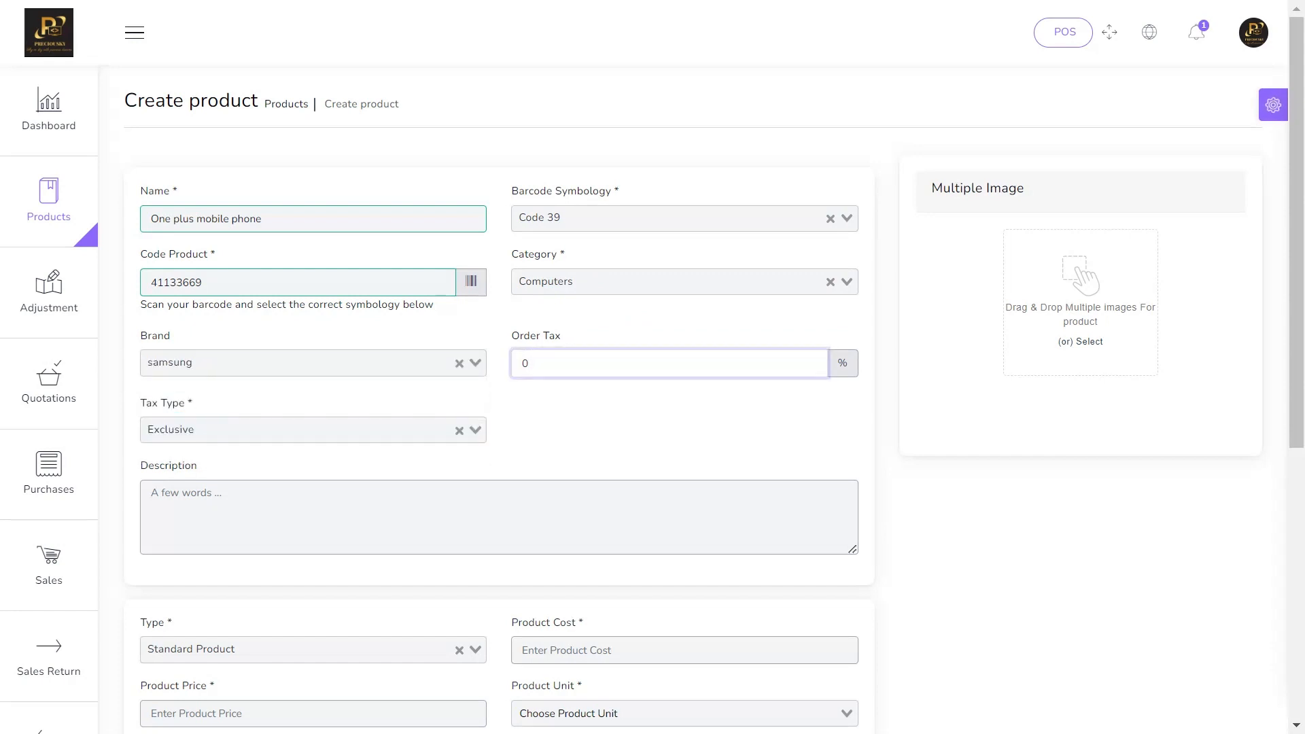
{"action": "type", "text": "18"}
{"action": "scroll", "coordinate": [498, 408], "scroll_direction": "down", "scroll_amount": 1}
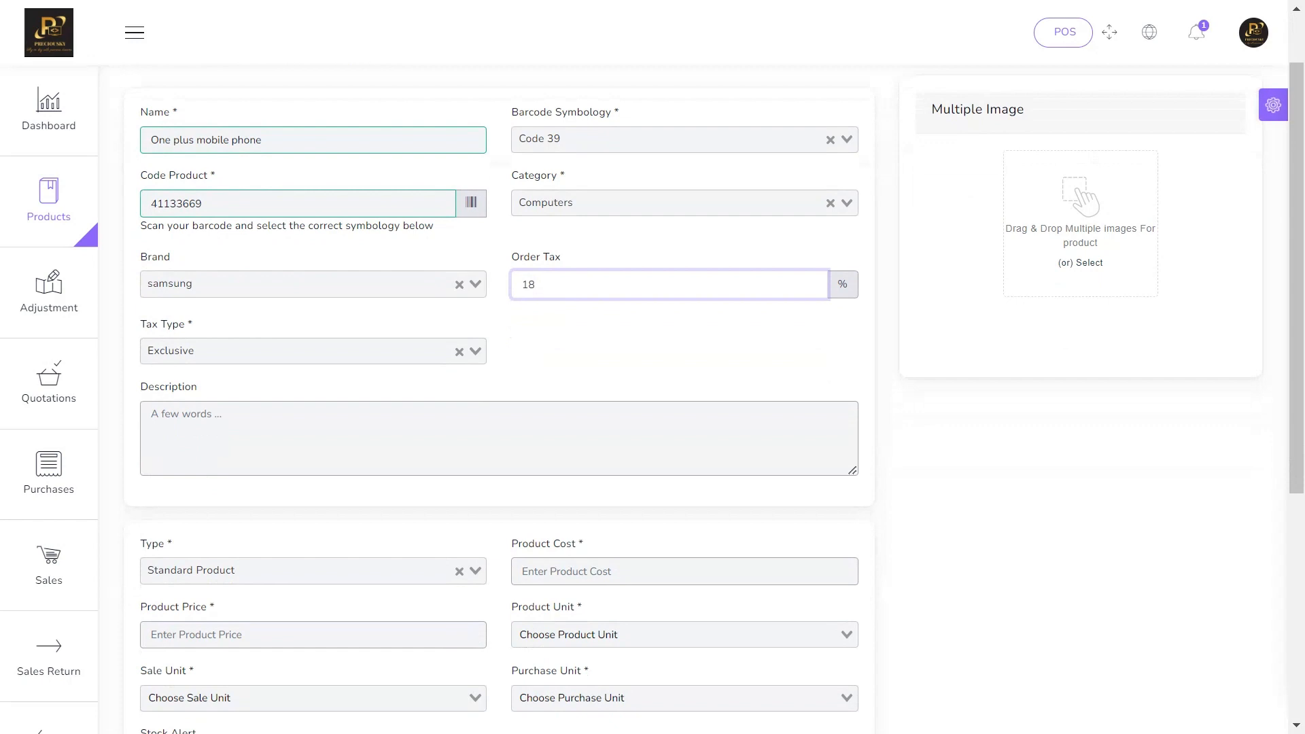
{"action": "left_click", "coordinate": [296, 351]}
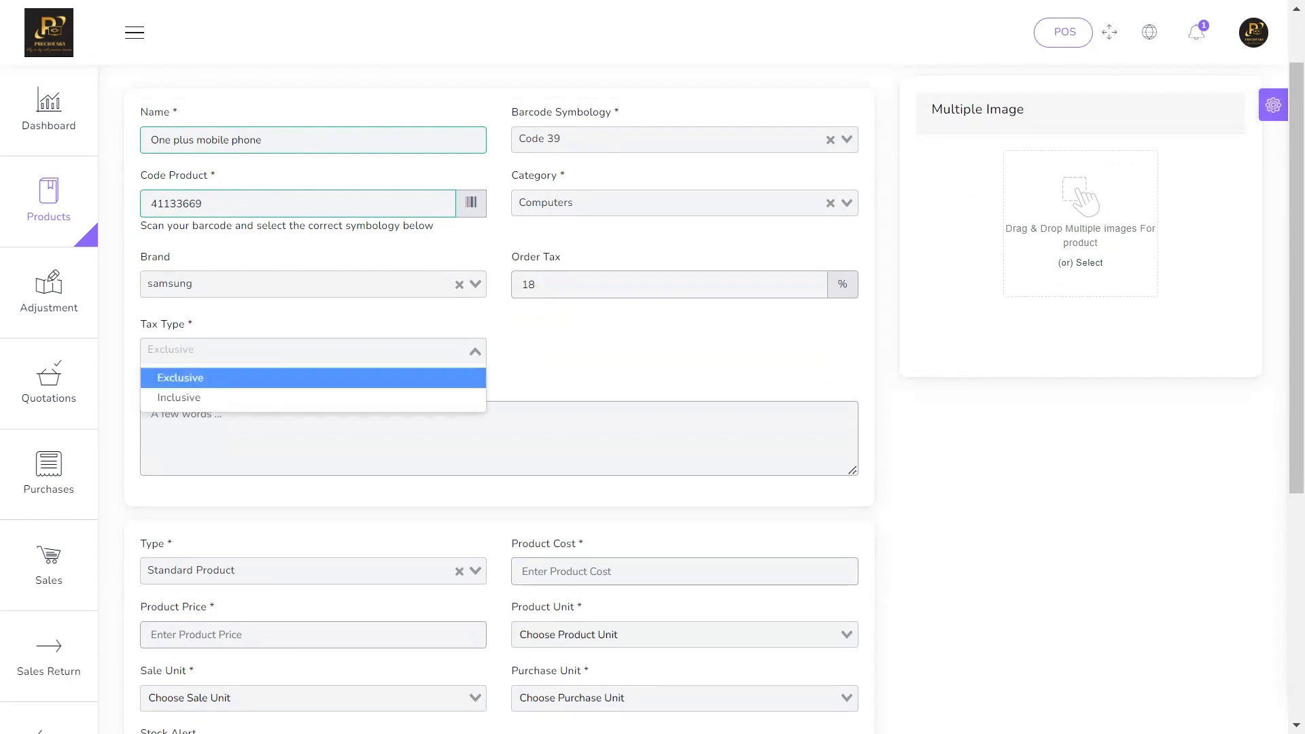
{"action": "left_click", "coordinate": [313, 377]}
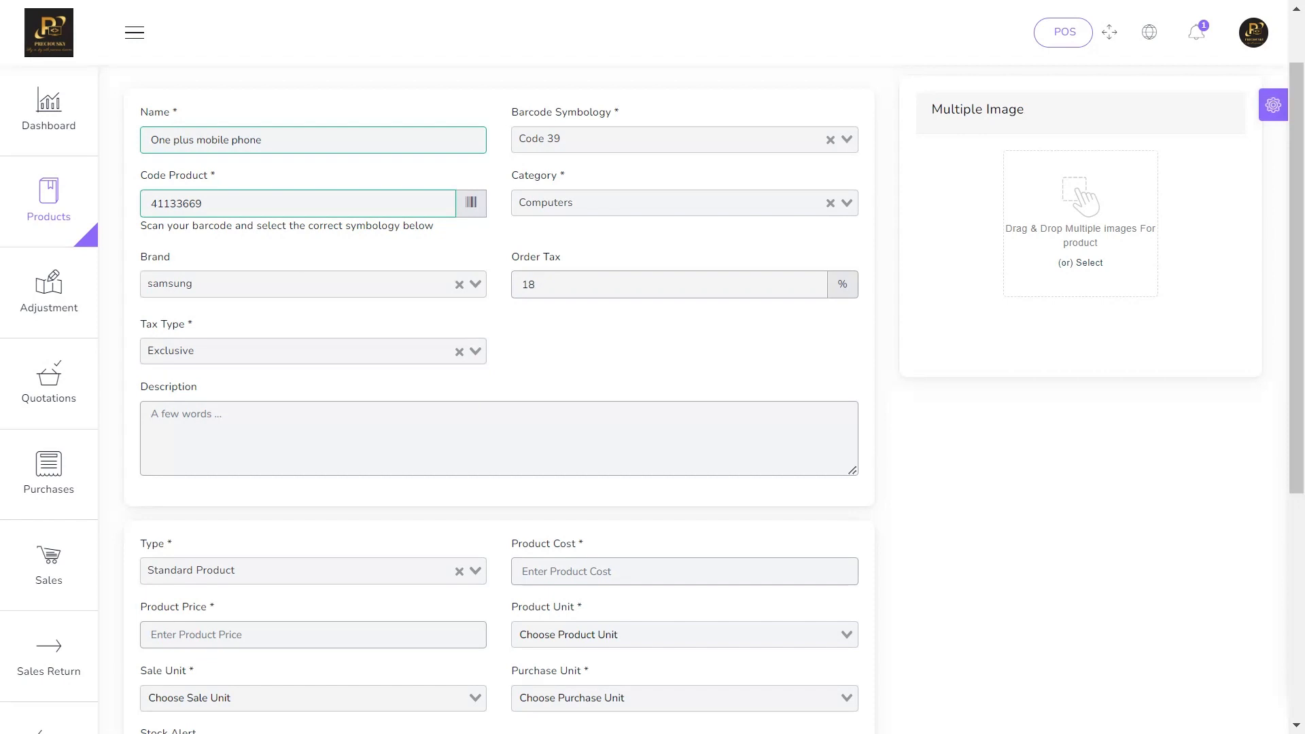
Enter "abc" as the new product's description
{"action": "scroll", "coordinate": [707, 400], "scroll_direction": "down", "scroll_amount": 2}
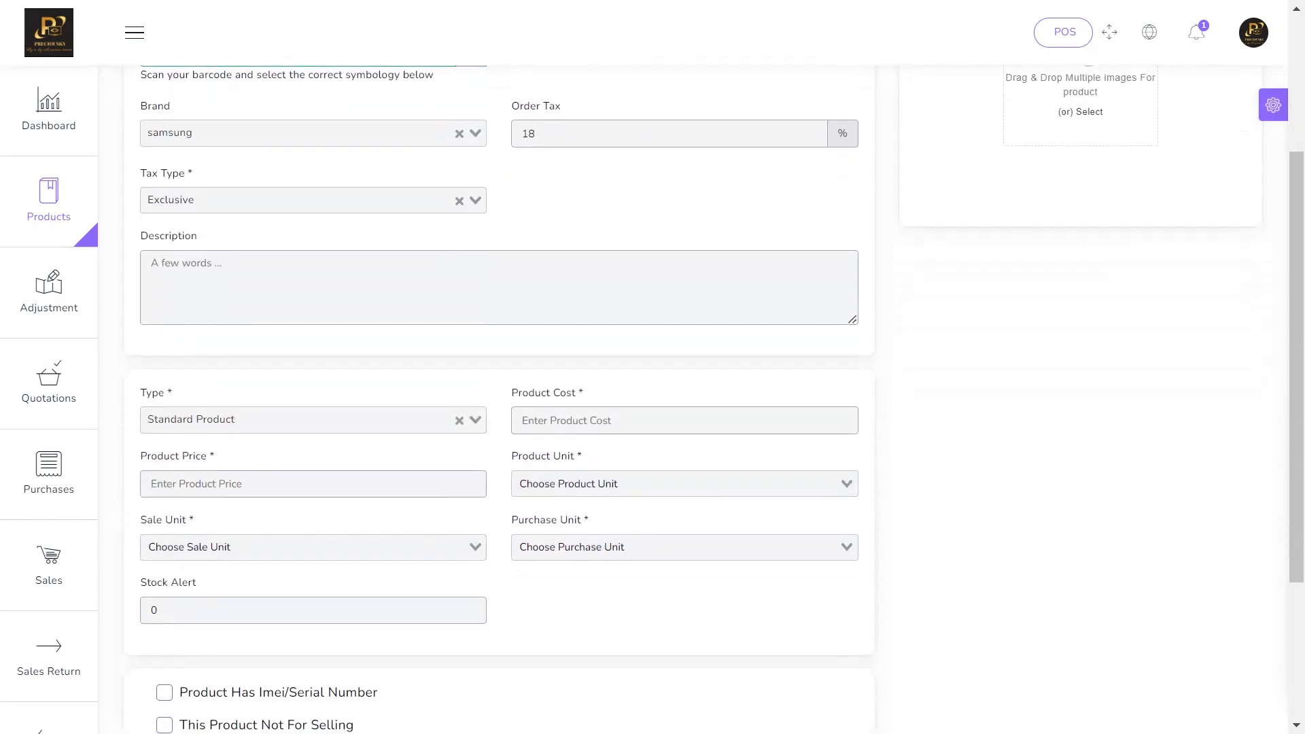
{"action": "left_click", "coordinate": [150, 263]}
{"action": "type", "text": "abc"}
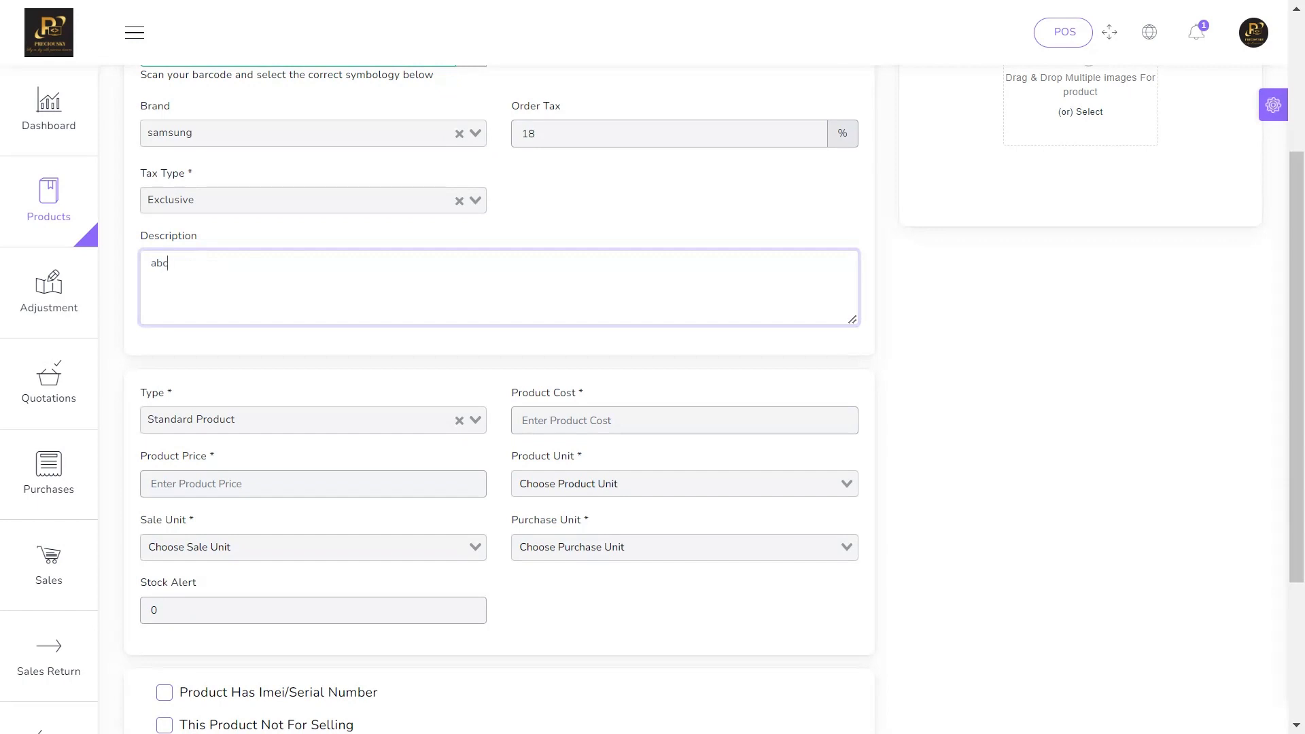
Set the new product's type to Variable Product
{"action": "scroll", "coordinate": [706, 399], "scroll_direction": "down", "scroll_amount": 3}
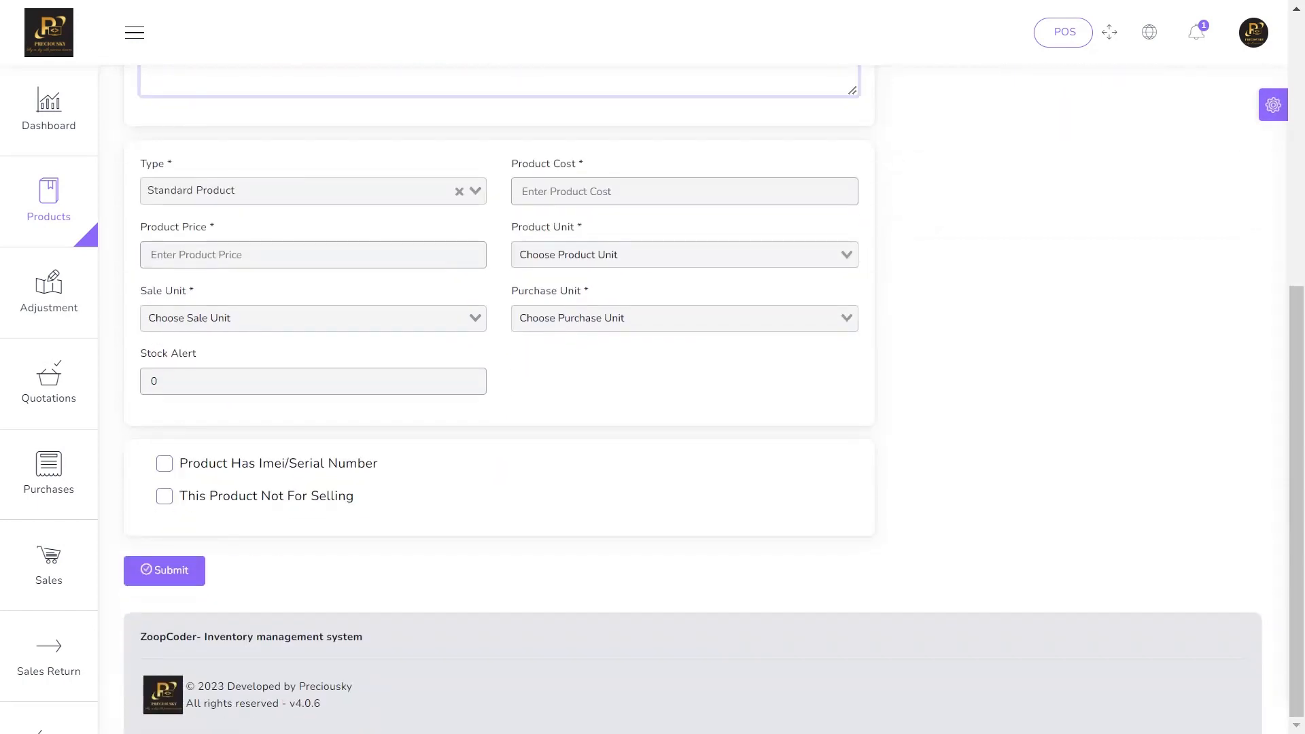
{"action": "left_click", "coordinate": [190, 191]}
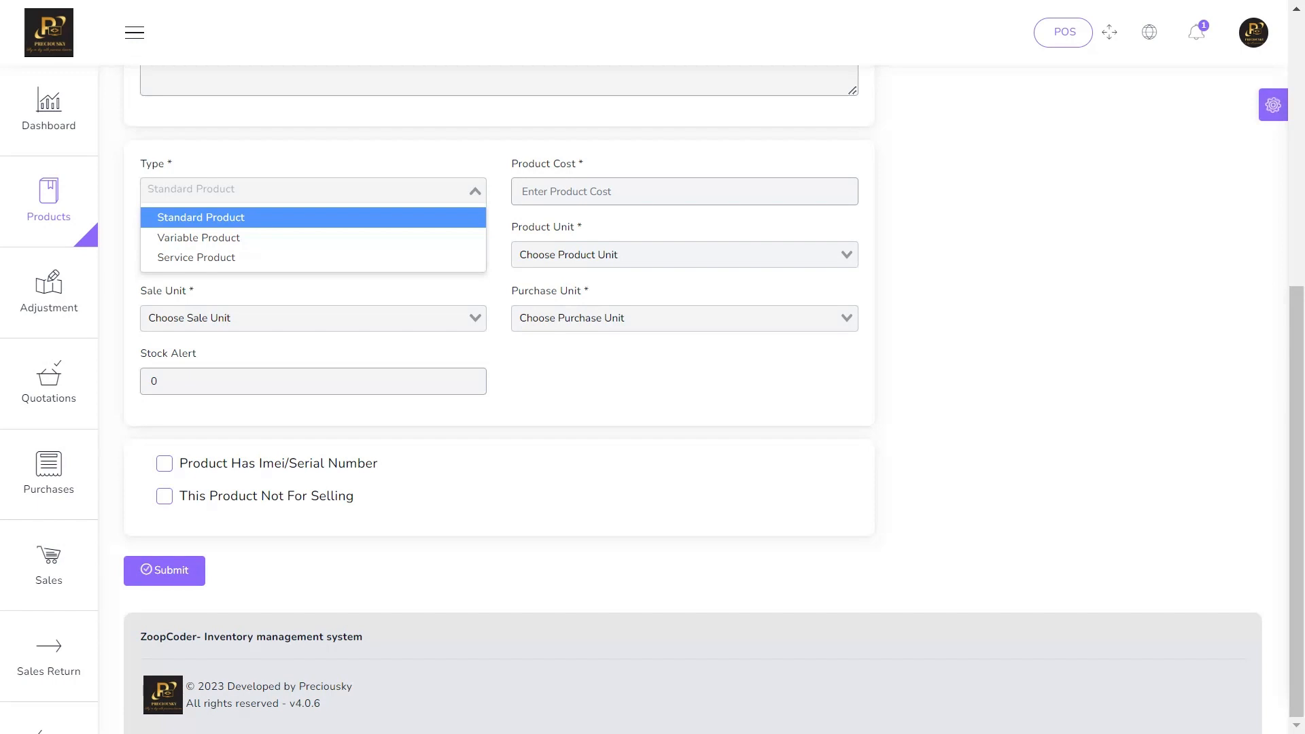
{"action": "key", "text": "Down"}
{"action": "key", "text": "Return"}
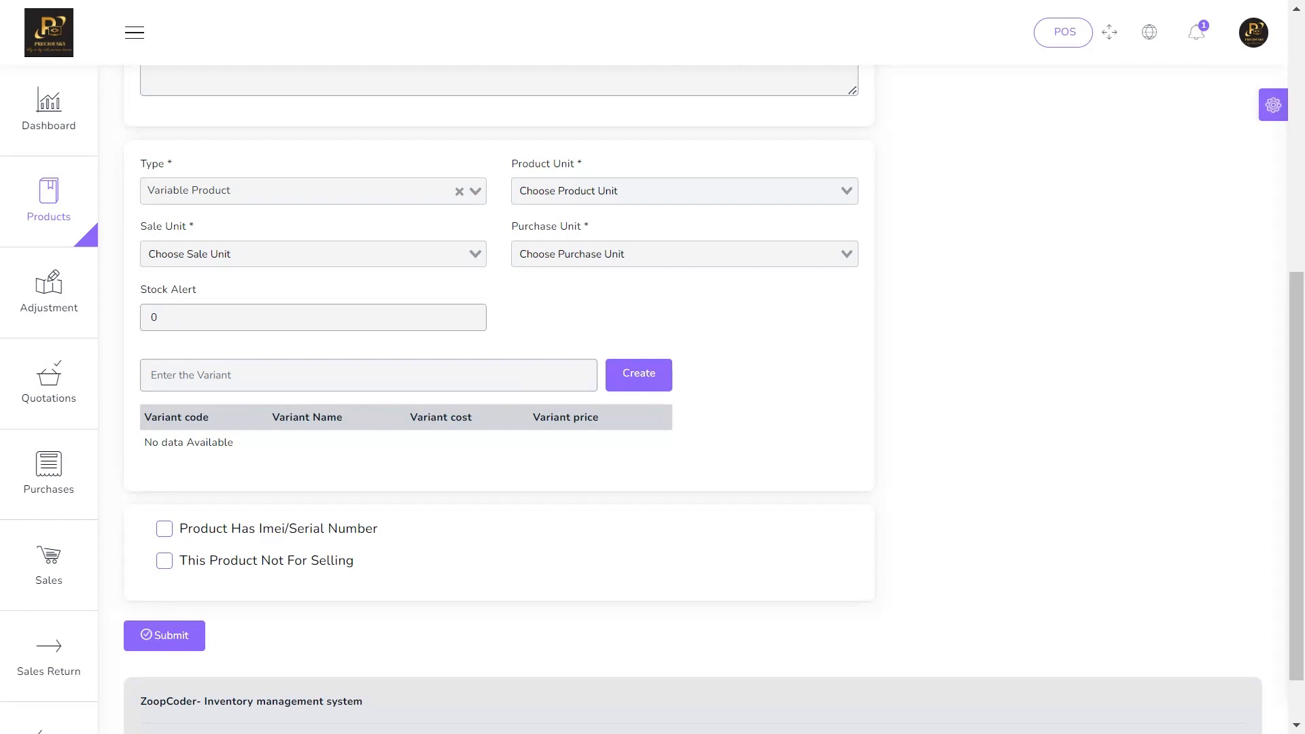
Add three variants to the new product, named Red, Green and Blu
{"action": "left_click", "coordinate": [368, 374]}
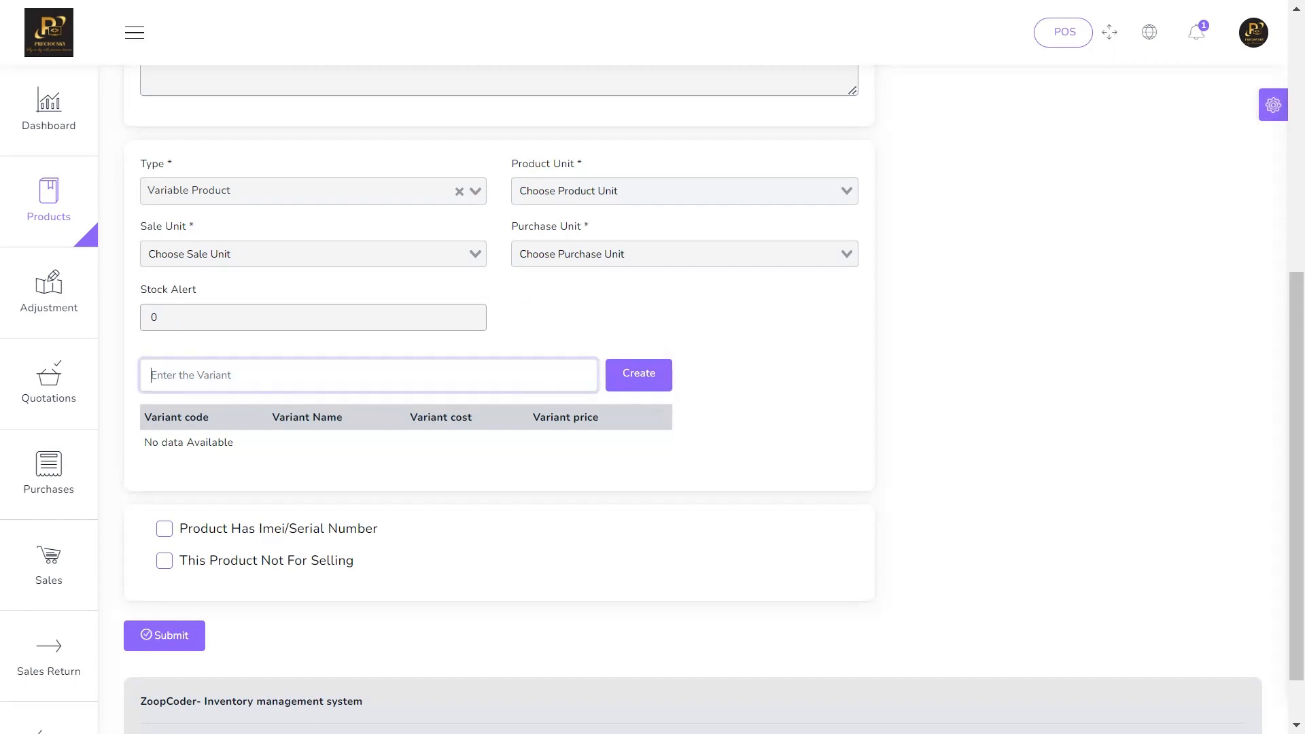
{"action": "type", "text": "Red"}
{"action": "key", "text": "Return"}
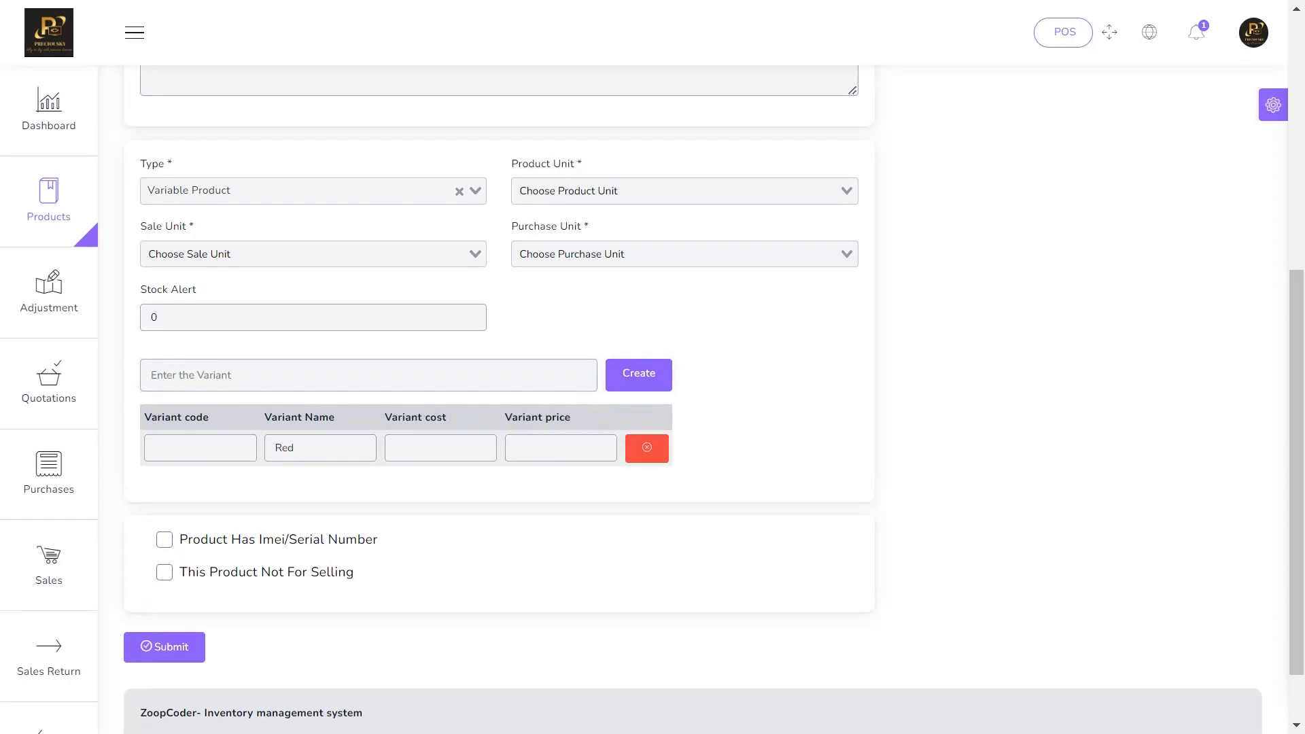
{"action": "type", "text": "Green"}
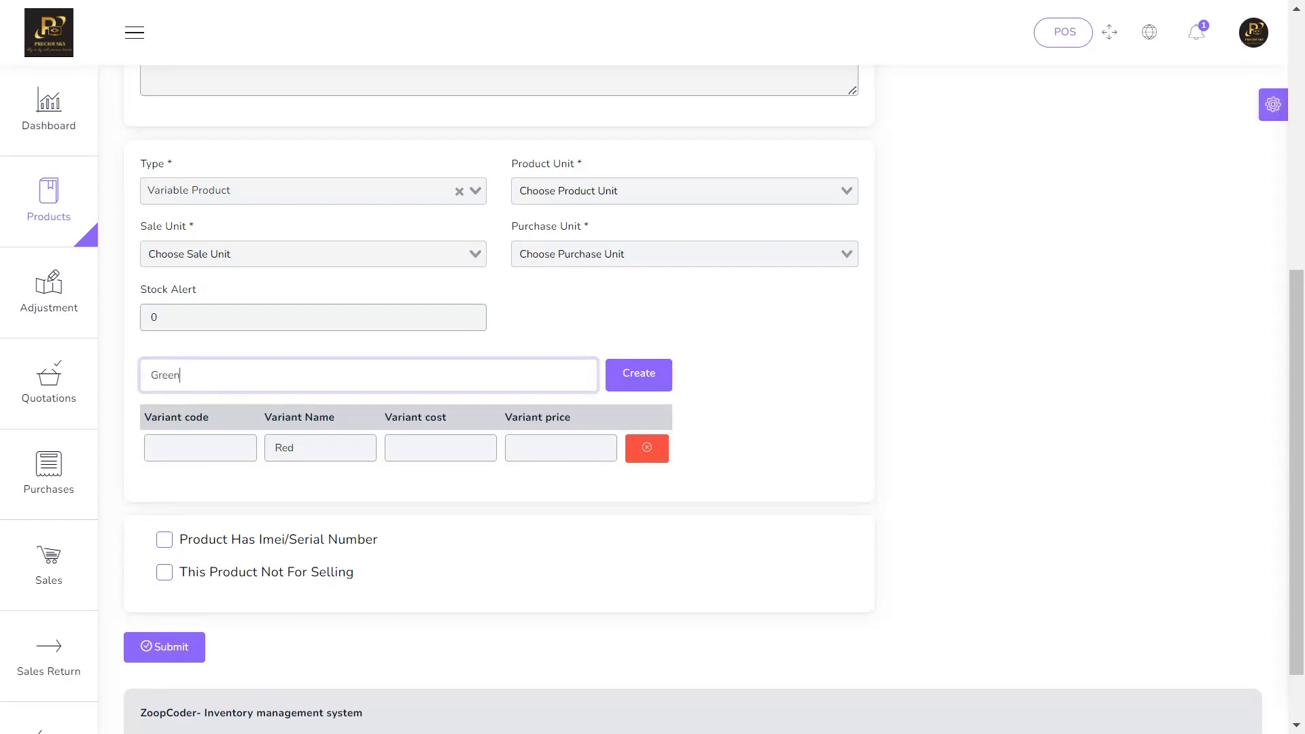
{"action": "left_click", "coordinate": [199, 448]}
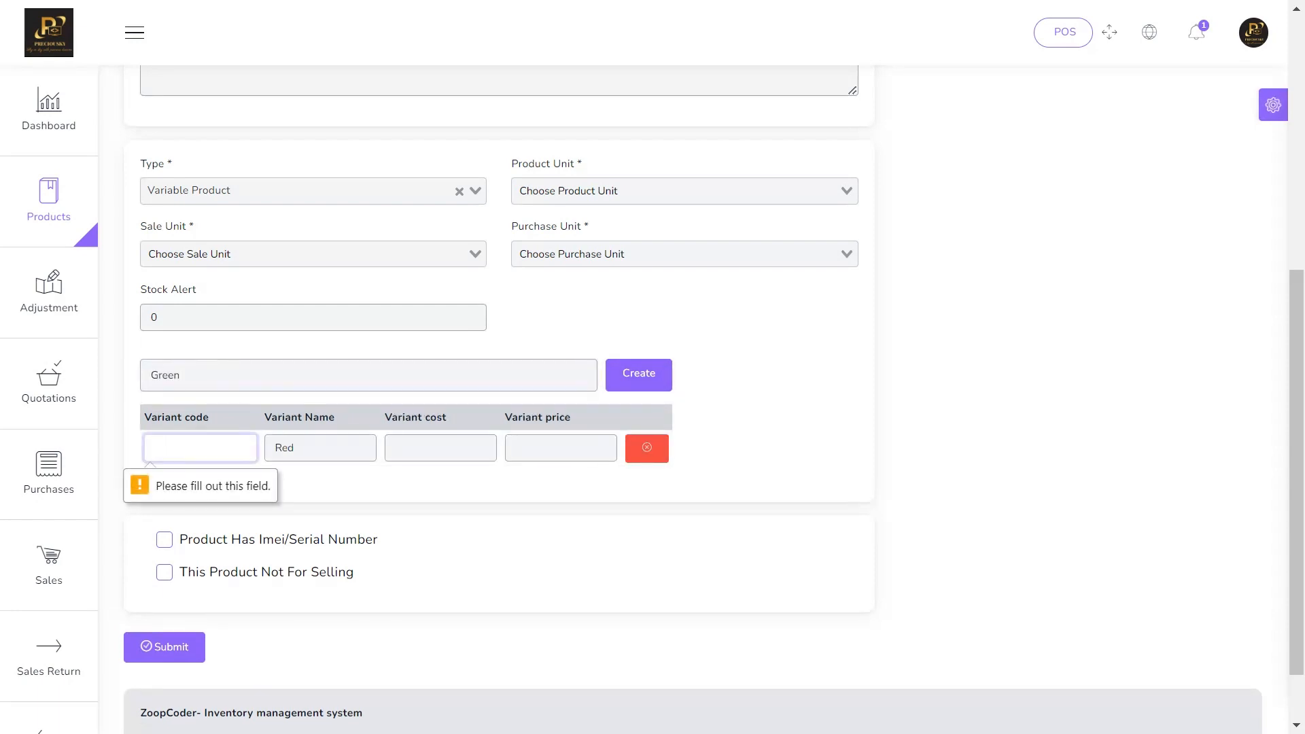
{"action": "left_click", "coordinate": [639, 374]}
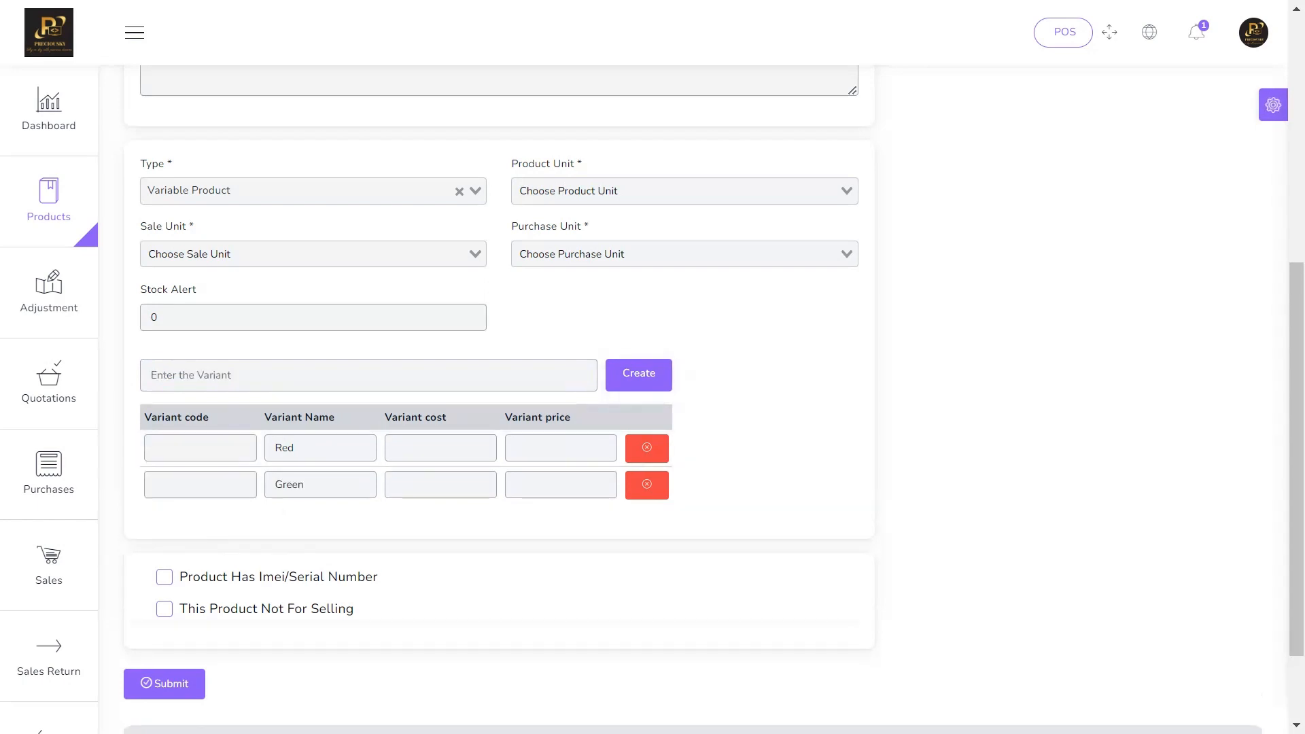
{"action": "left_click", "coordinate": [367, 374]}
{"action": "type", "text": "Blu"}
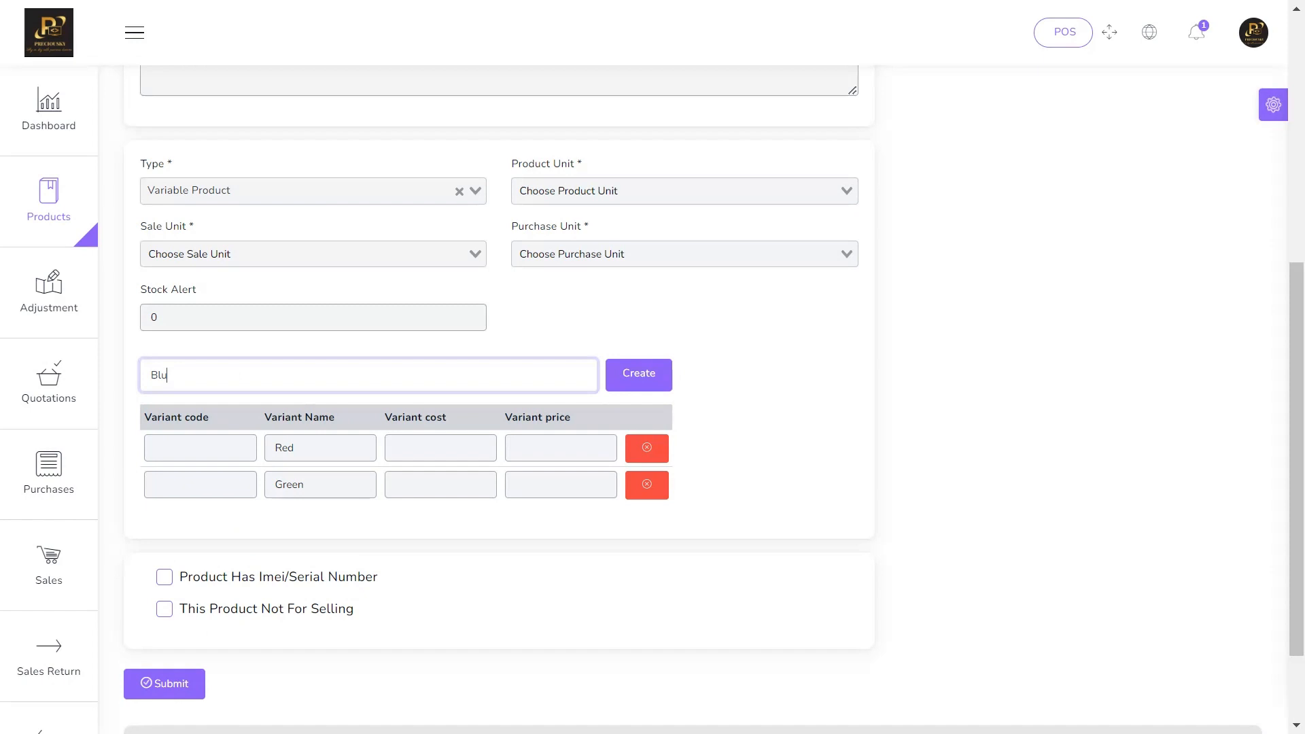
{"action": "left_click", "coordinate": [639, 374]}
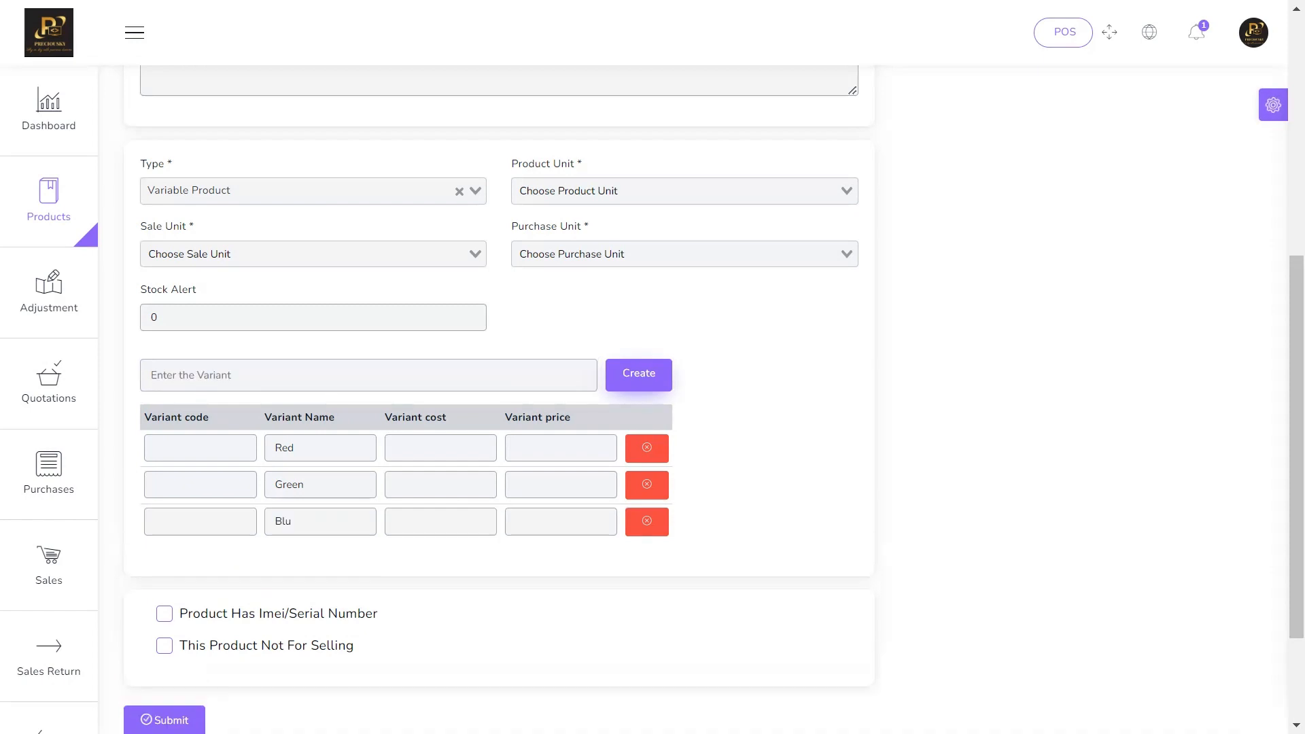
Enter the variant codes 01 for Red, 02 for Green and 03 for the third variant
{"action": "left_click", "coordinate": [200, 448]}
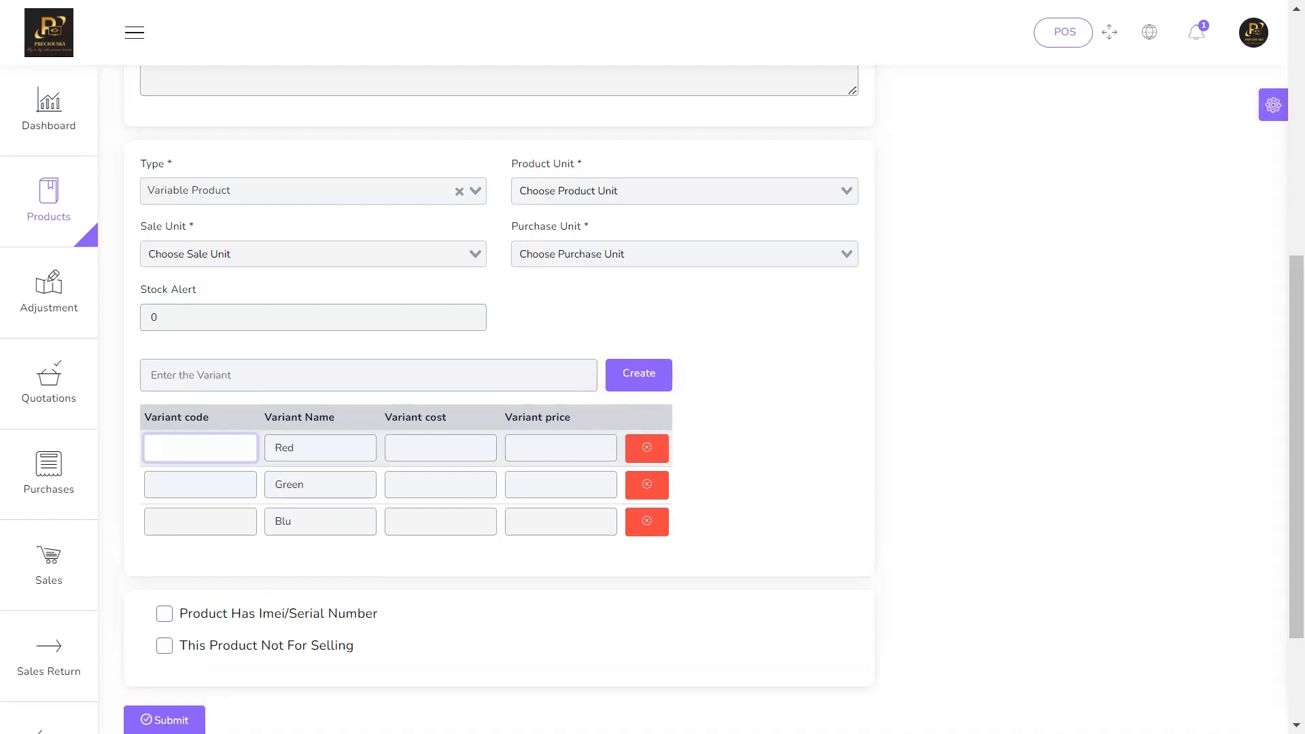
{"action": "type", "text": "01"}
{"action": "left_click", "coordinate": [199, 484]}
{"action": "type", "text": "02"}
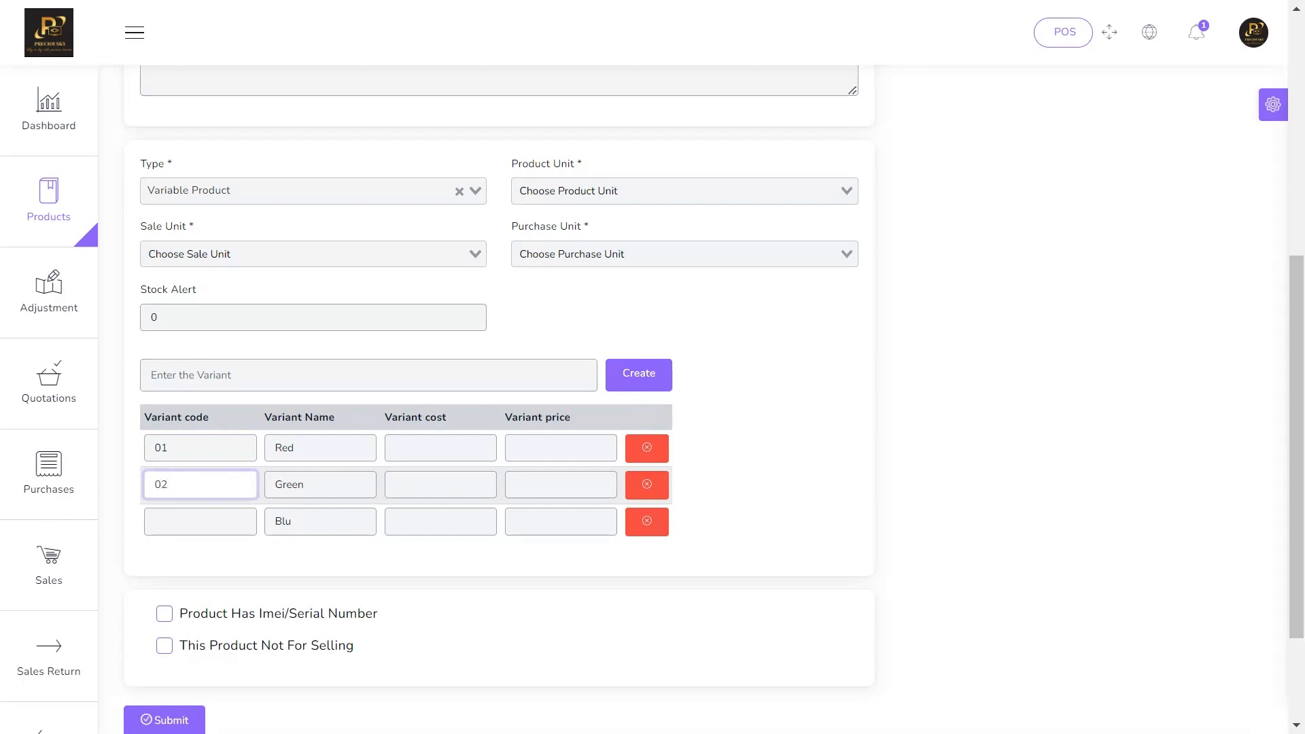
{"action": "left_click", "coordinate": [200, 521]}
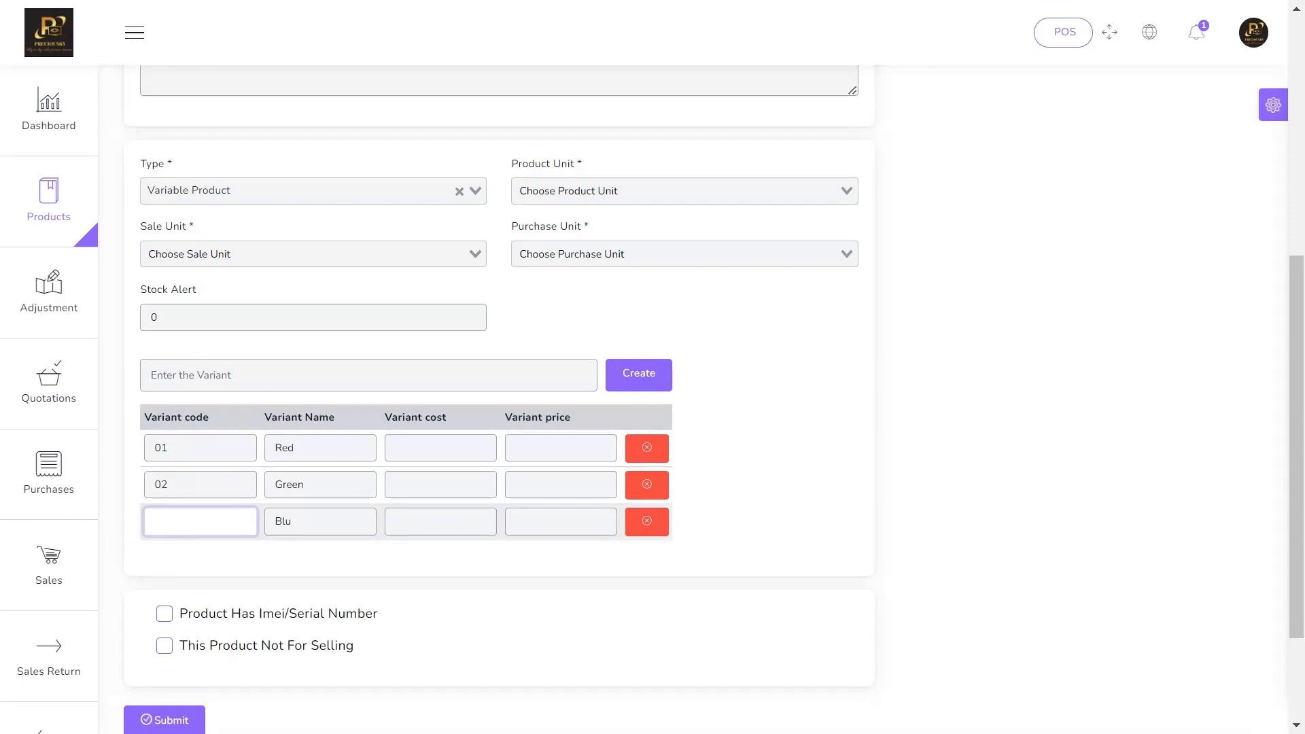
{"action": "type", "text": "03"}
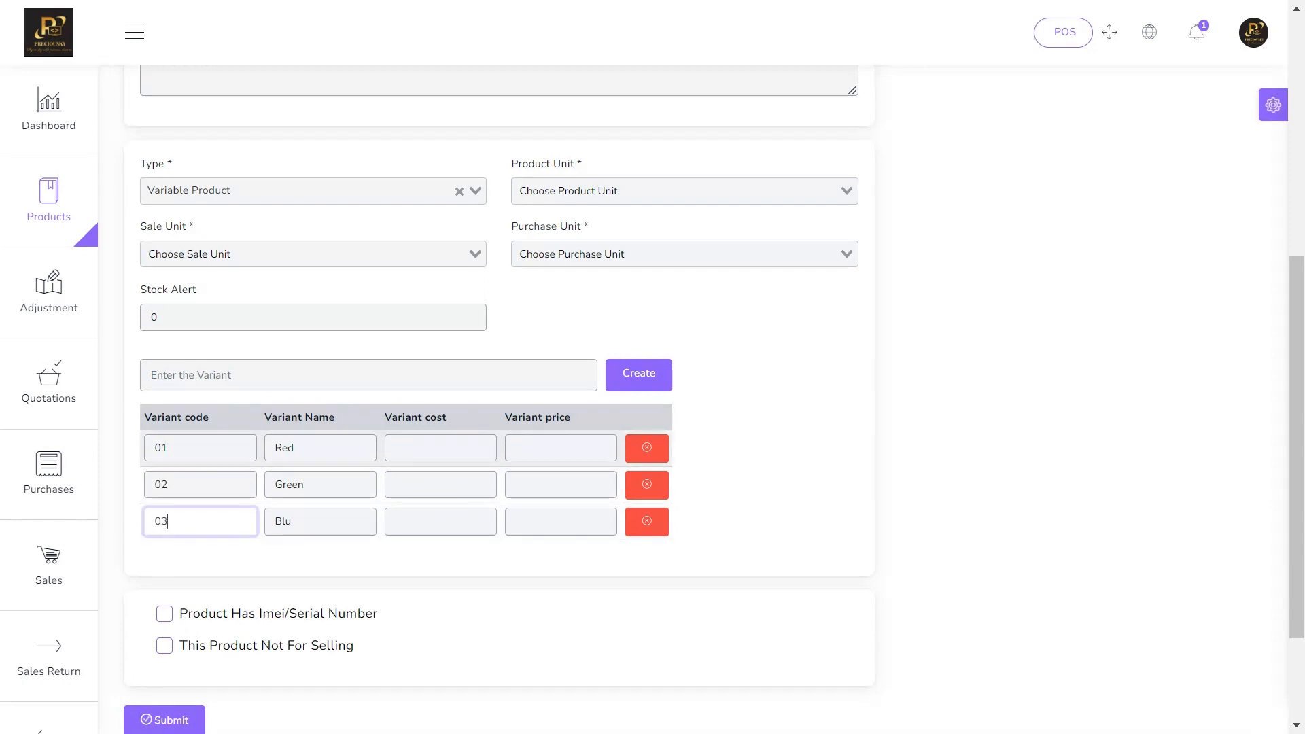
Set the variant cost to 8000 for all three variants
{"action": "left_click", "coordinate": [414, 449]}
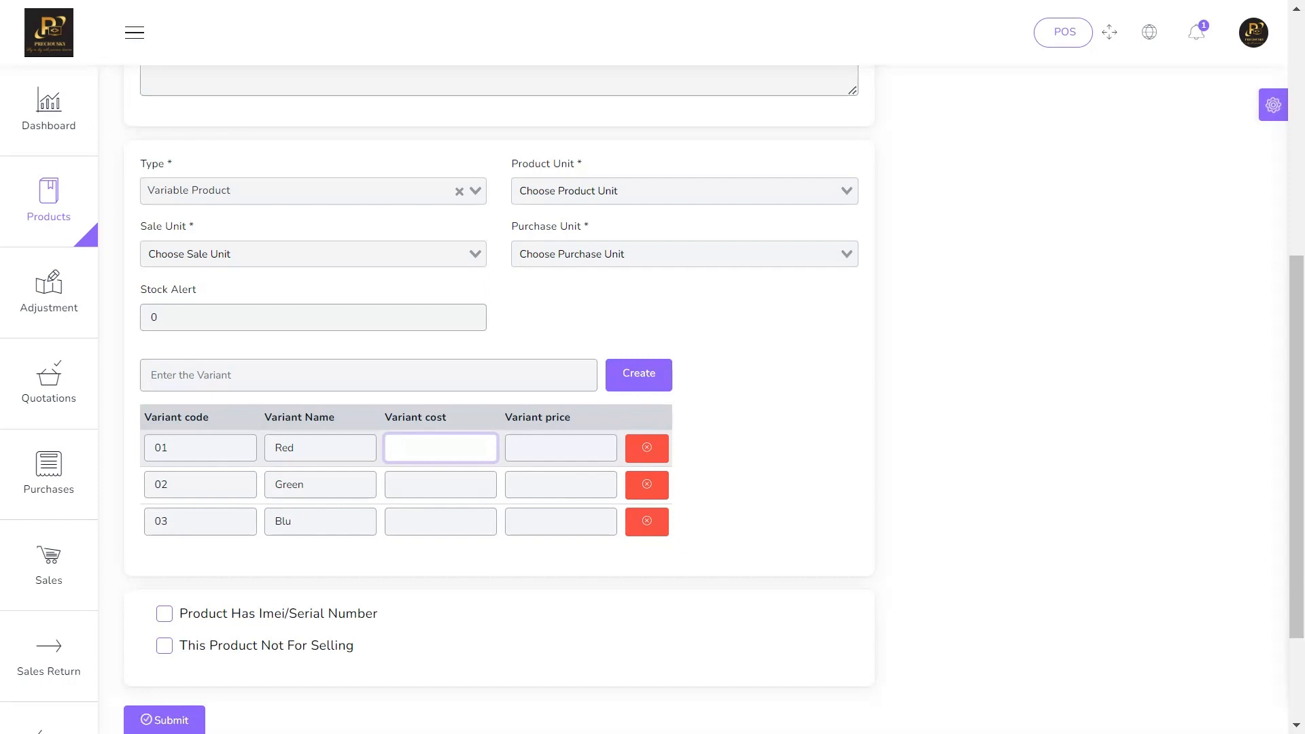
{"action": "type", "text": "8000"}
{"action": "key", "text": "ctrl+a"}
{"action": "key", "text": "ctrl+c"}
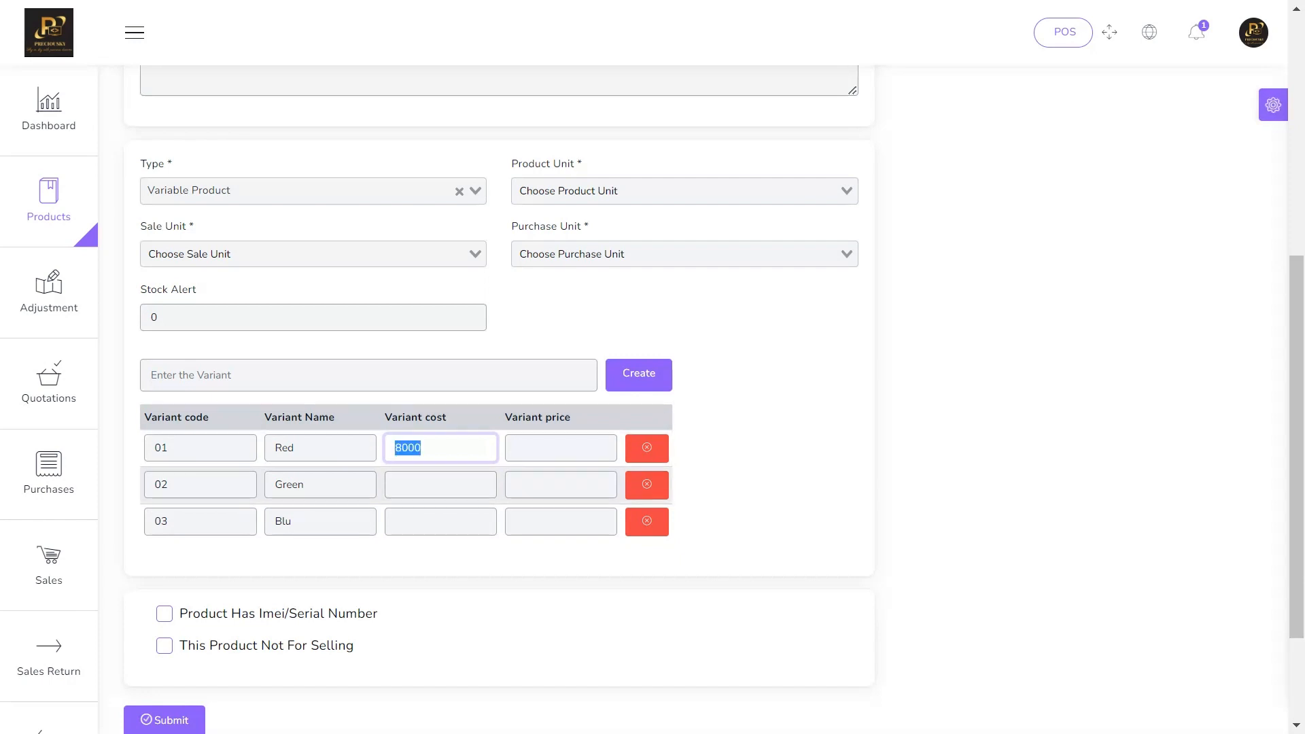
{"action": "left_click", "coordinate": [440, 484]}
{"action": "key", "text": "ctrl+v"}
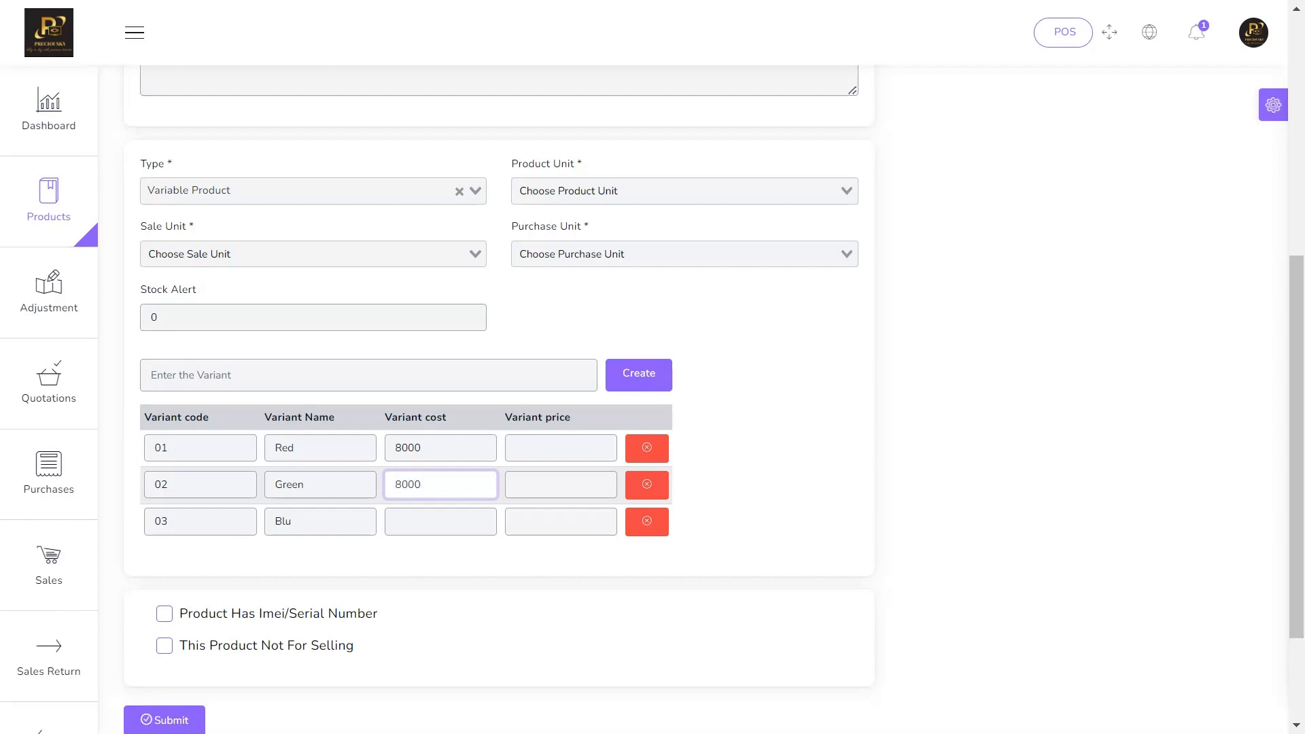
{"action": "left_click", "coordinate": [440, 521]}
{"action": "key", "text": "ctrl+v"}
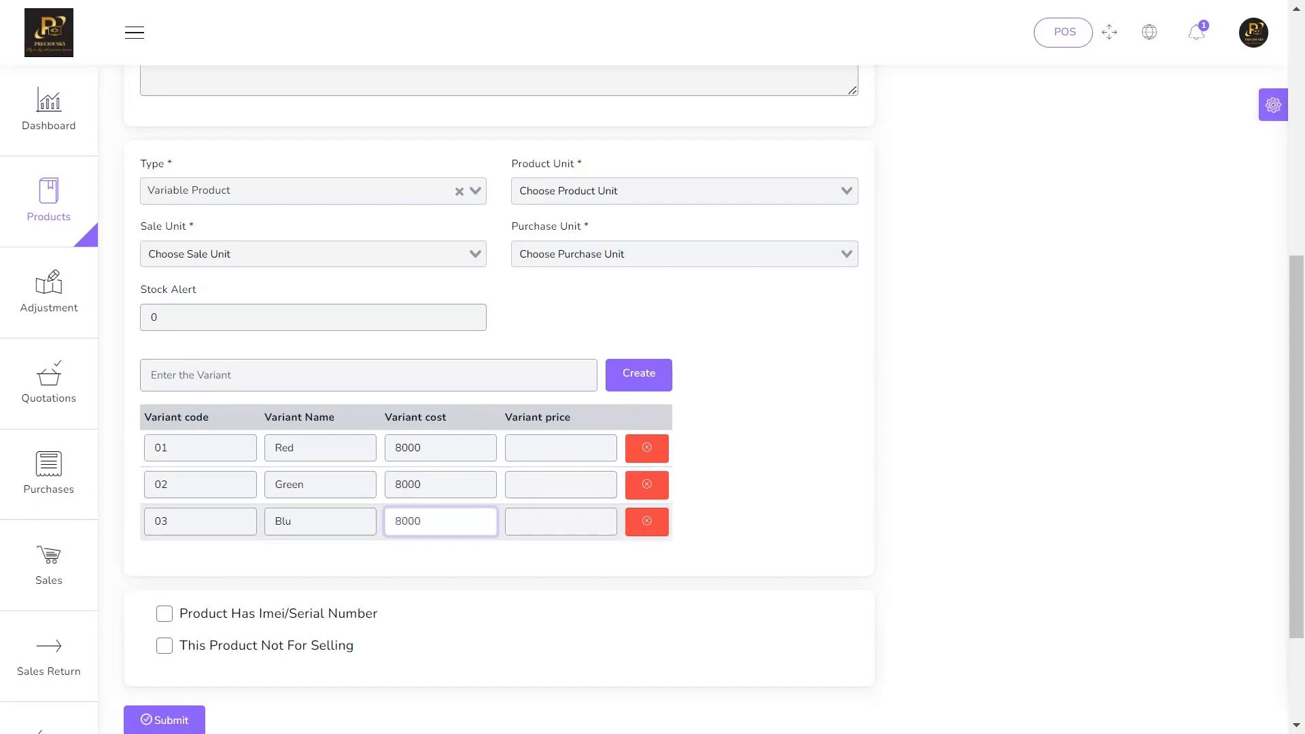
Set the variant prices to 8100, 8500 and 9000 in row order, and correct the third variant's name to Blue
{"action": "left_click", "coordinate": [560, 448]}
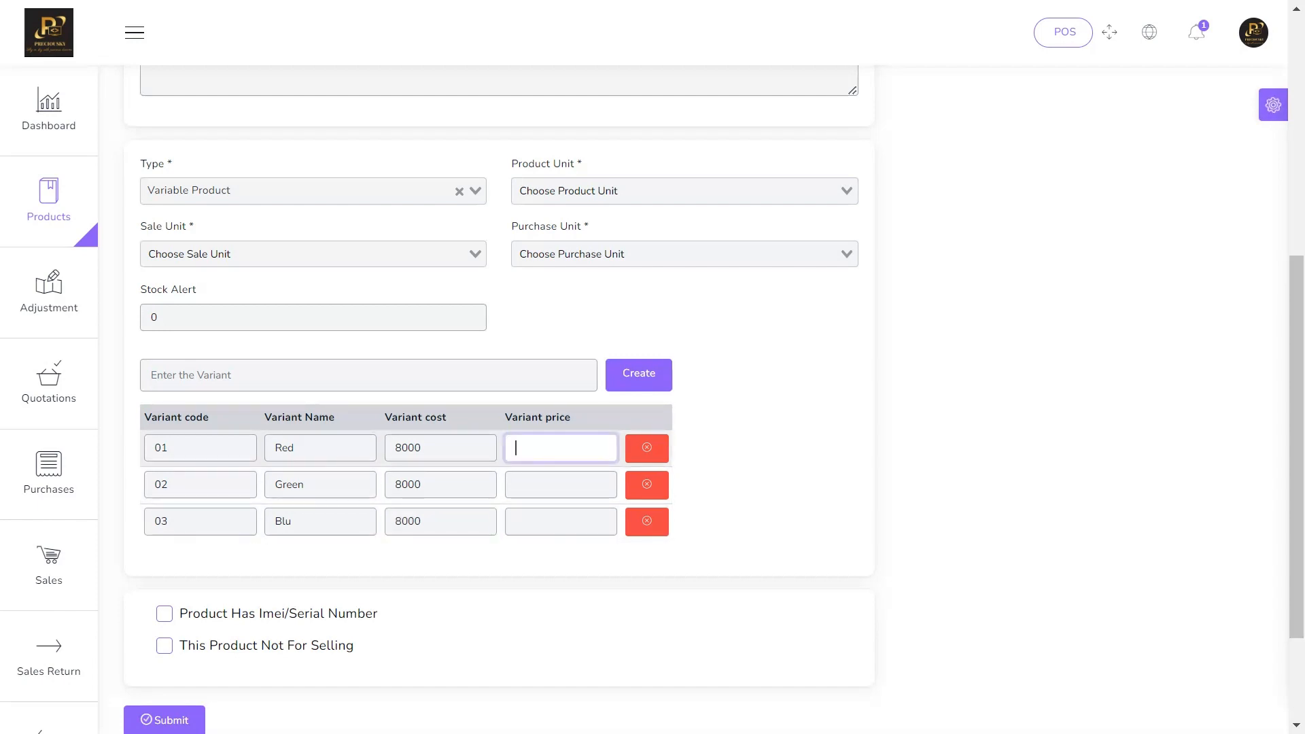
{"action": "type", "text": "8100"}
{"action": "left_click", "coordinate": [560, 484]}
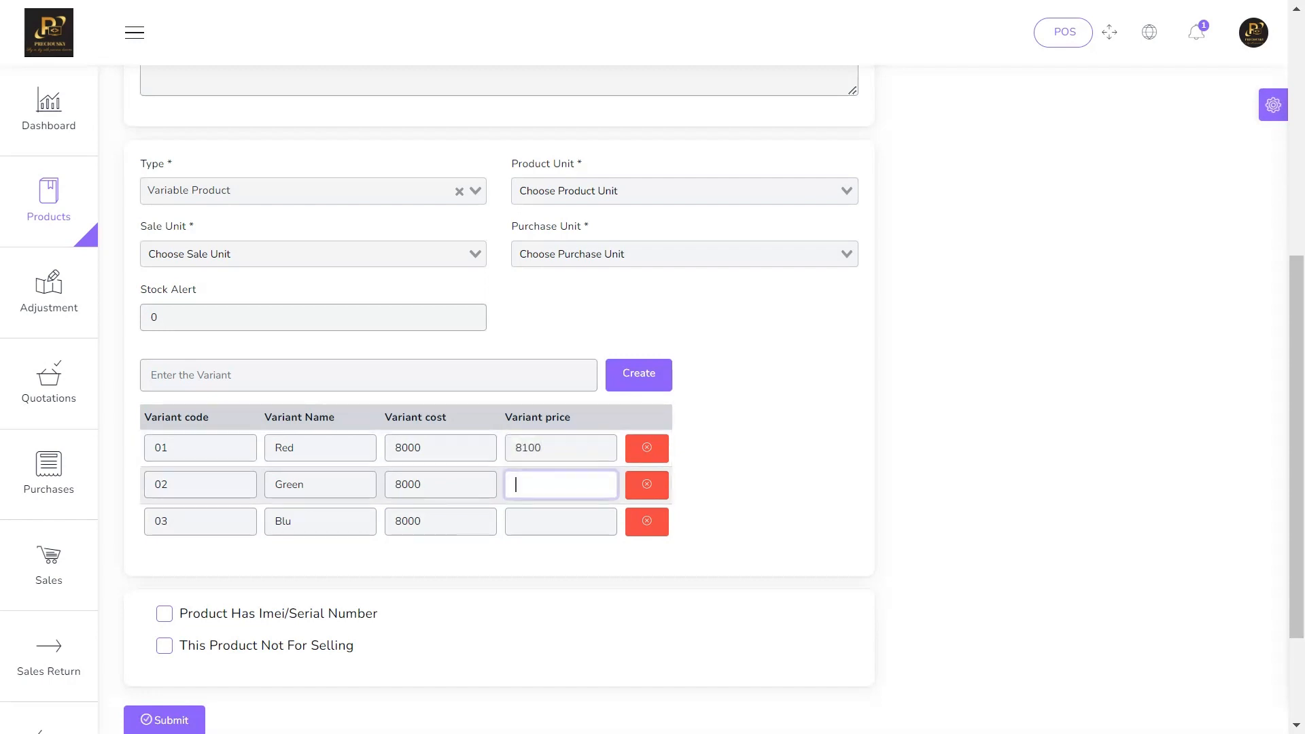
{"action": "type", "text": "85"}
{"action": "left_click", "coordinate": [560, 521]}
{"action": "type", "text": "900"}
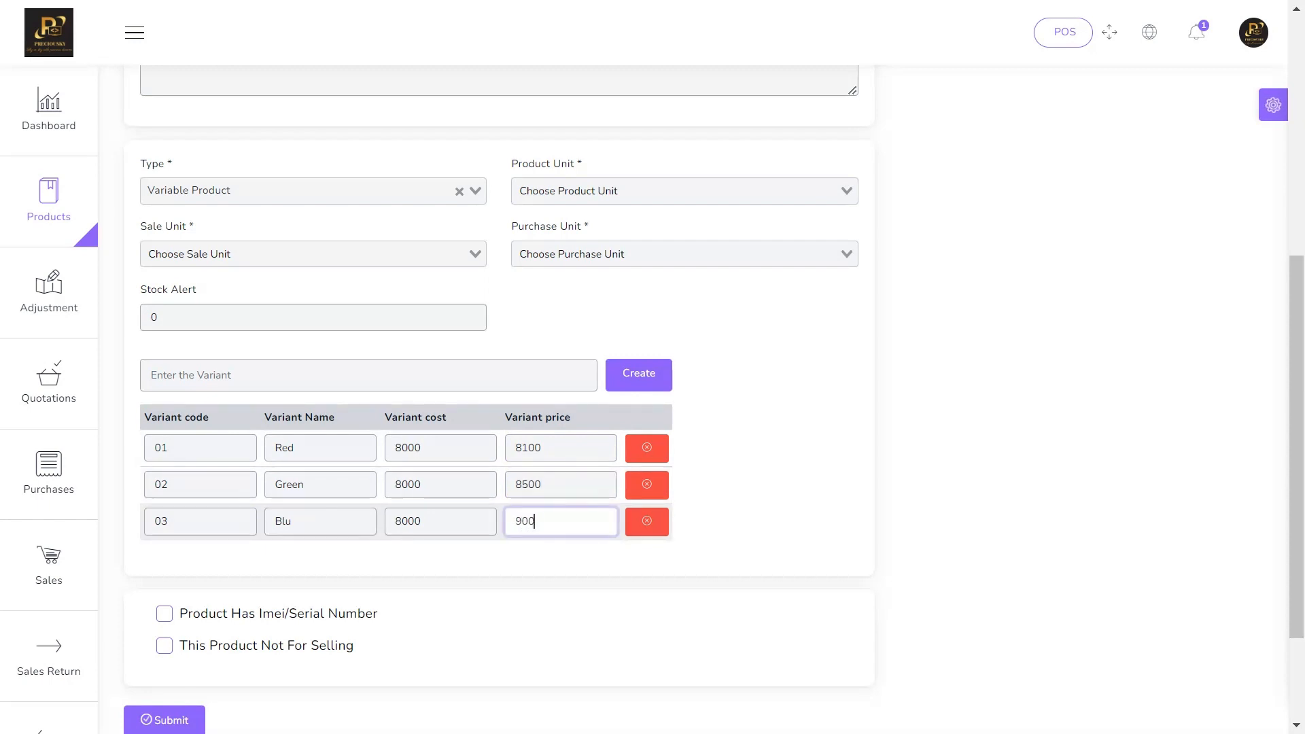
{"action": "type", "text": "0"}
{"action": "left_click", "coordinate": [291, 521]}
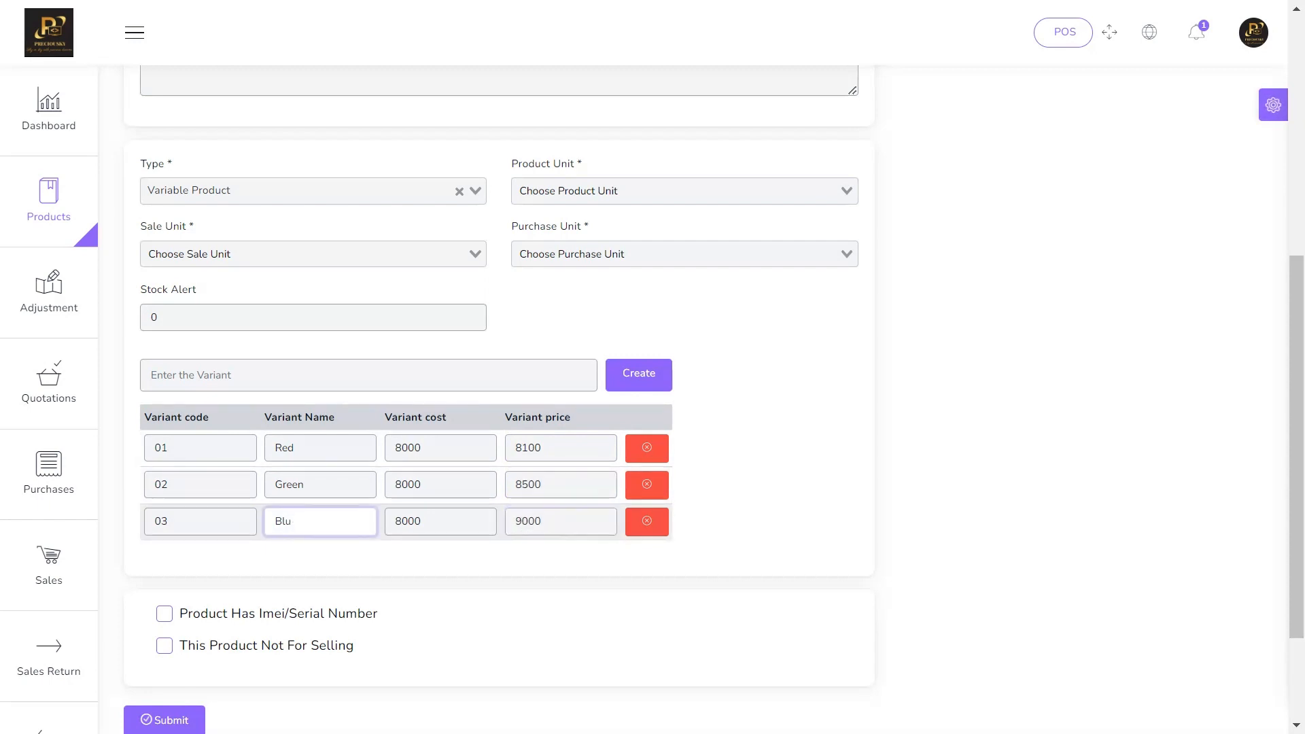
{"action": "type", "text": "e"}
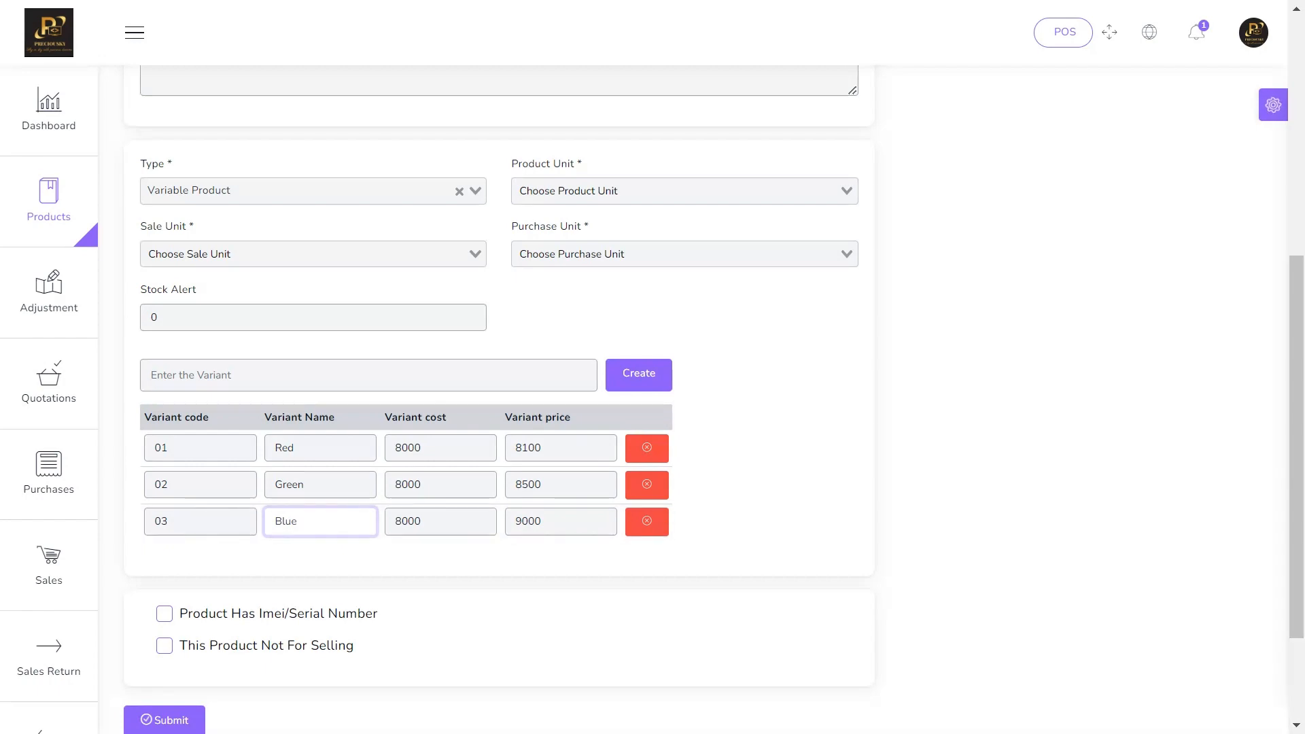
Choose piece as both the product unit and the sale unit
{"action": "scroll", "coordinate": [500, 408], "scroll_direction": "down", "scroll_amount": 2}
{"action": "scroll", "coordinate": [499, 408], "scroll_direction": "up", "scroll_amount": 6}
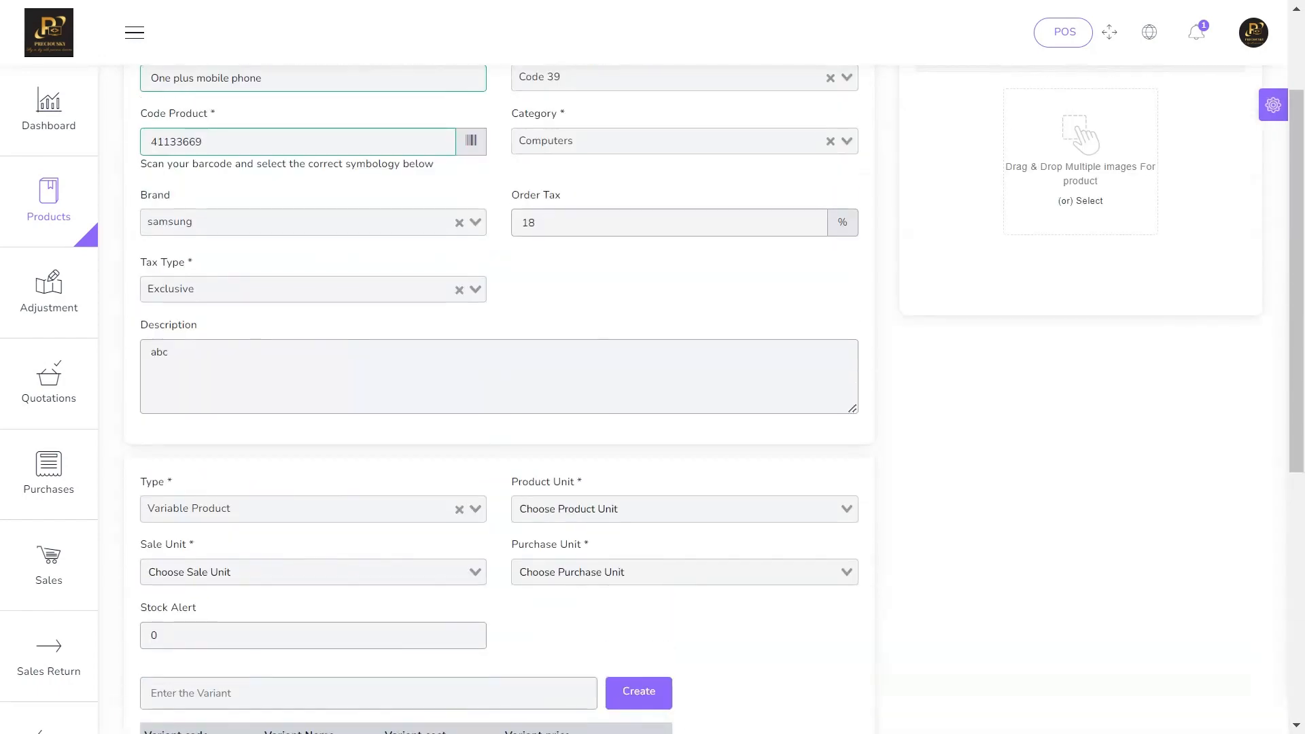
{"action": "scroll", "coordinate": [500, 407], "scroll_direction": "down", "scroll_amount": 3}
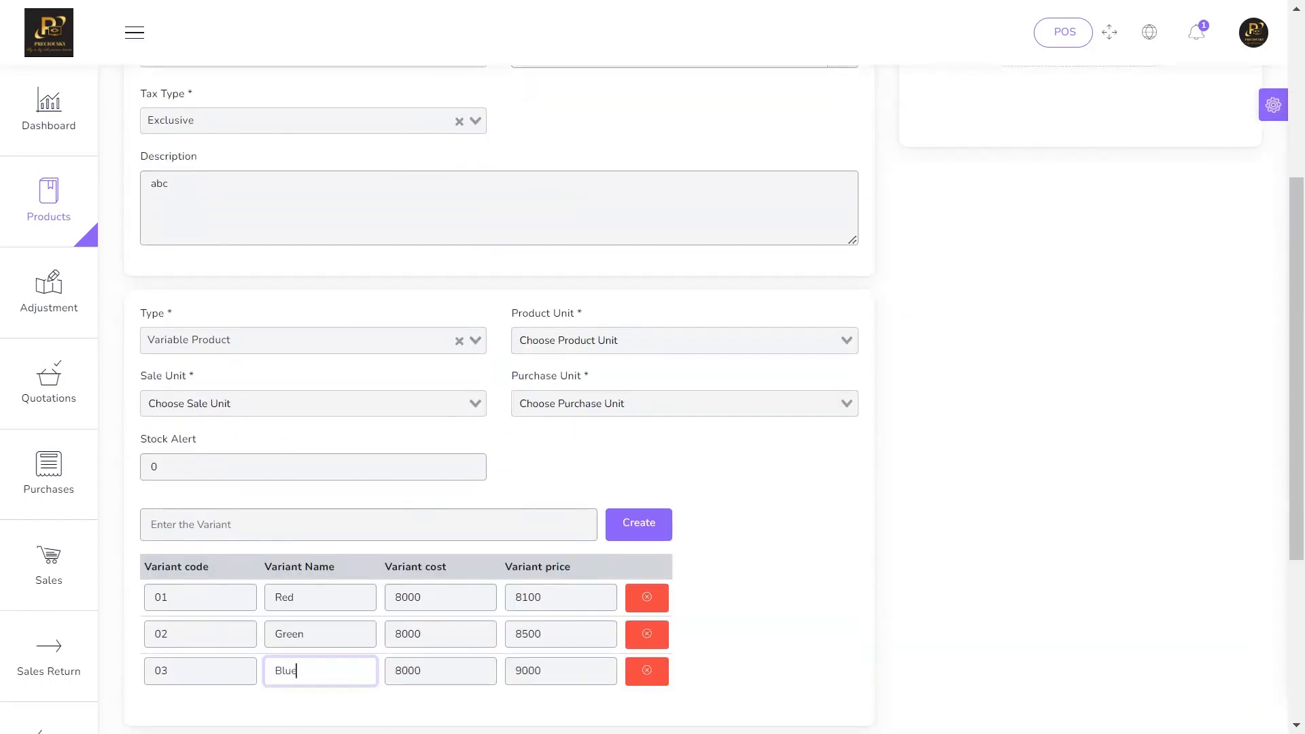
{"action": "left_click", "coordinate": [683, 340]}
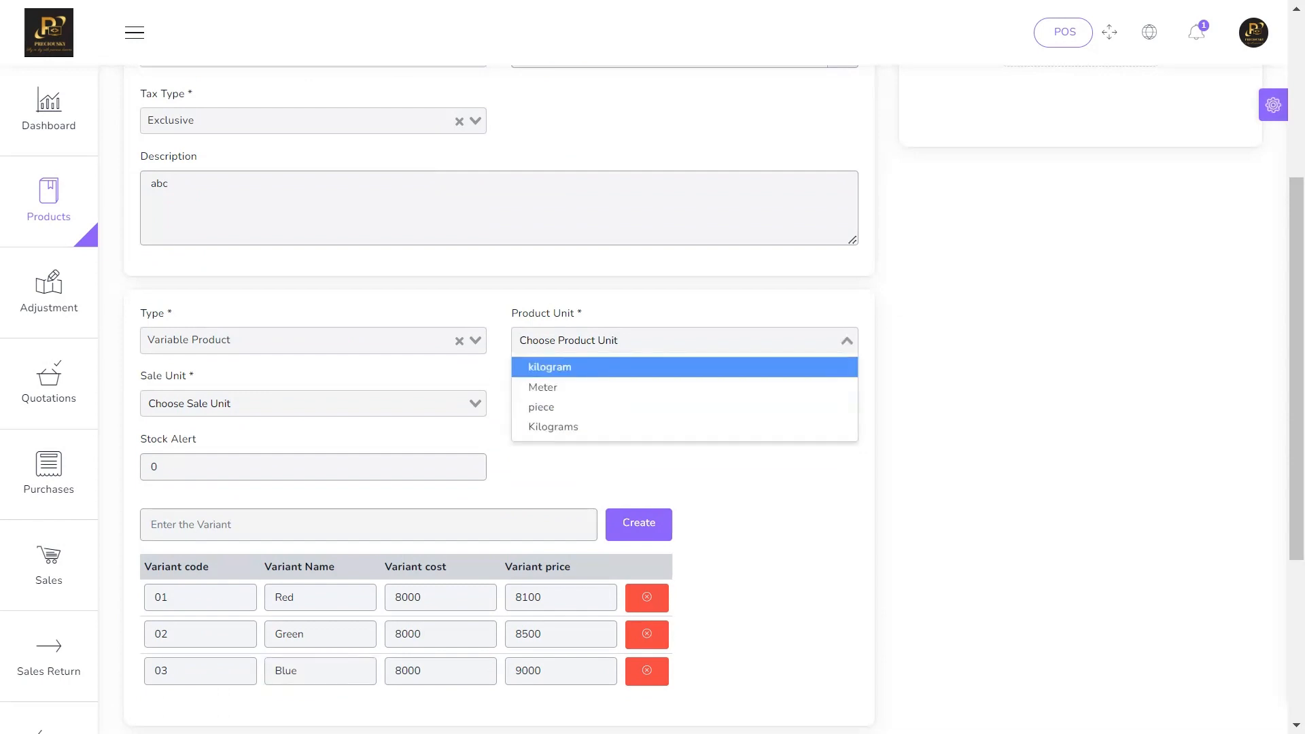
{"action": "key", "text": "Down"}
{"action": "key", "text": "Down"}
{"action": "key", "text": "Return"}
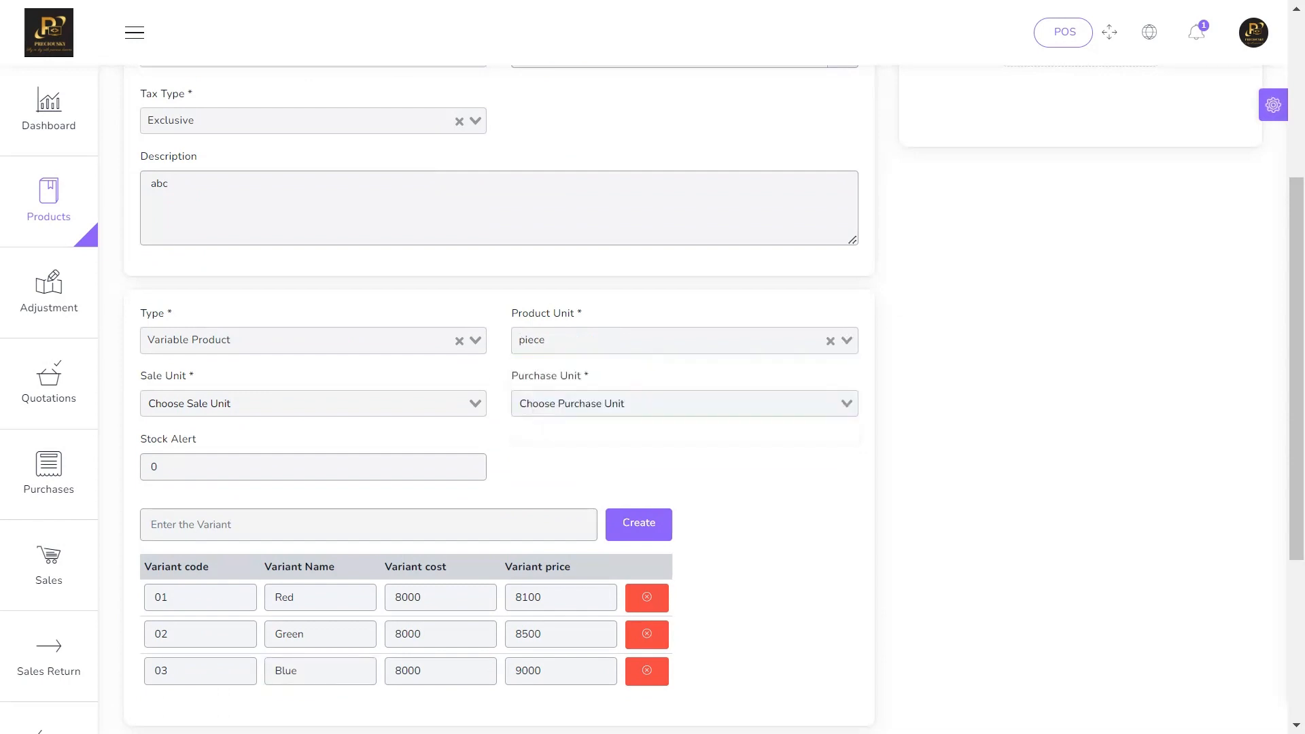
{"action": "left_click", "coordinate": [313, 403]}
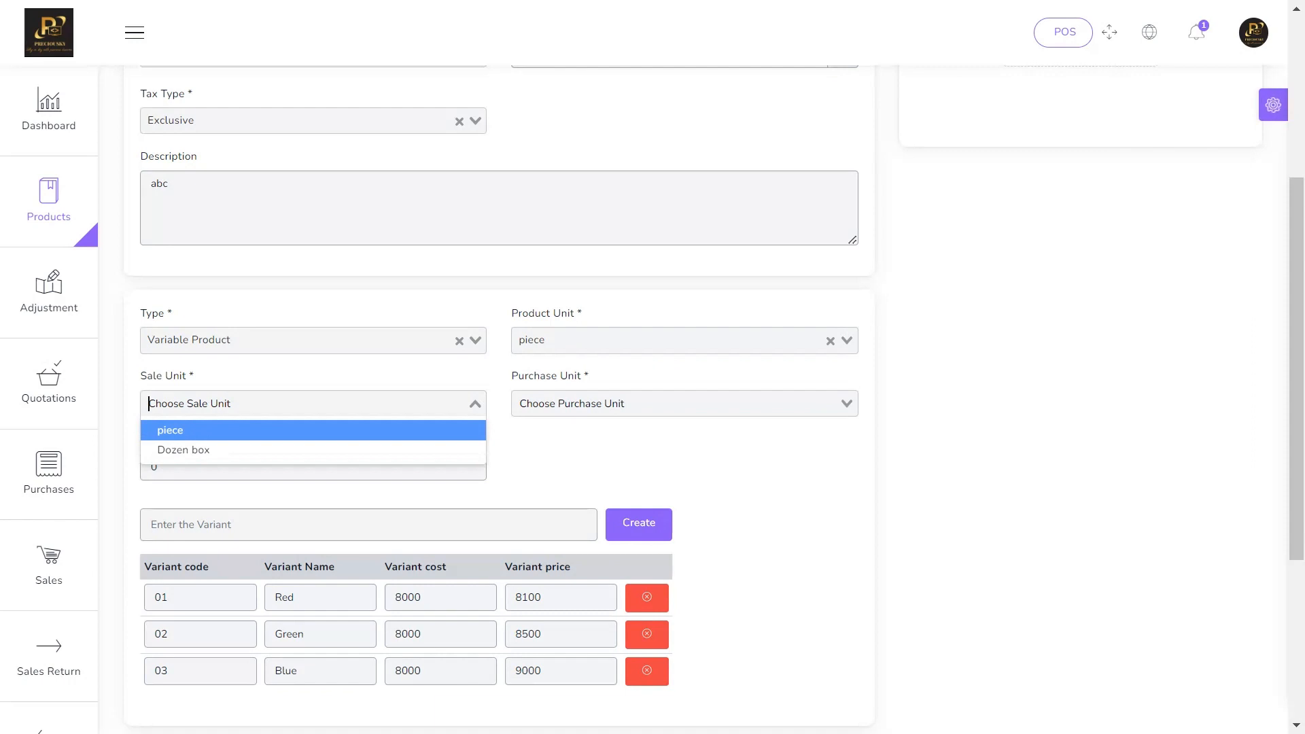
{"action": "key", "text": "Return"}
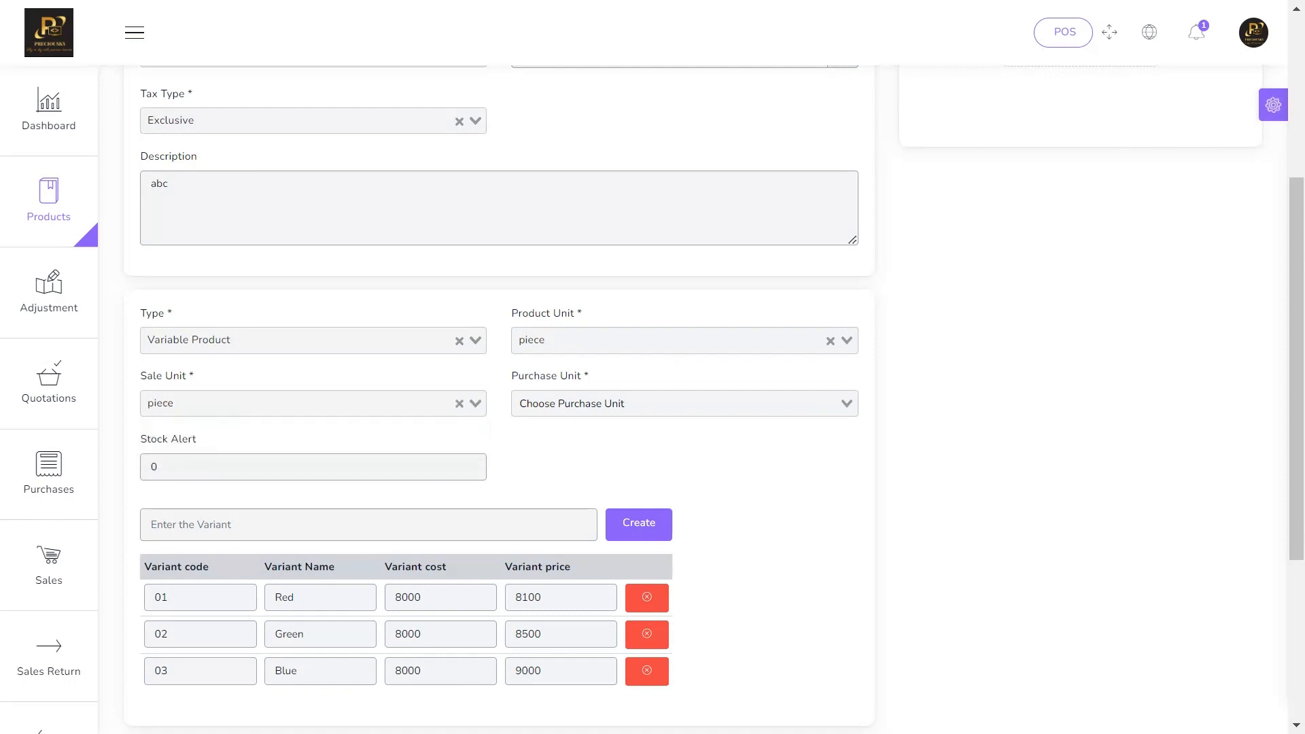
Choose piece as the purchase unit and check the other purchase unit options without changing it
{"action": "left_click", "coordinate": [684, 403]}
{"action": "key", "text": "Return"}
{"action": "left_click", "coordinate": [683, 403]}
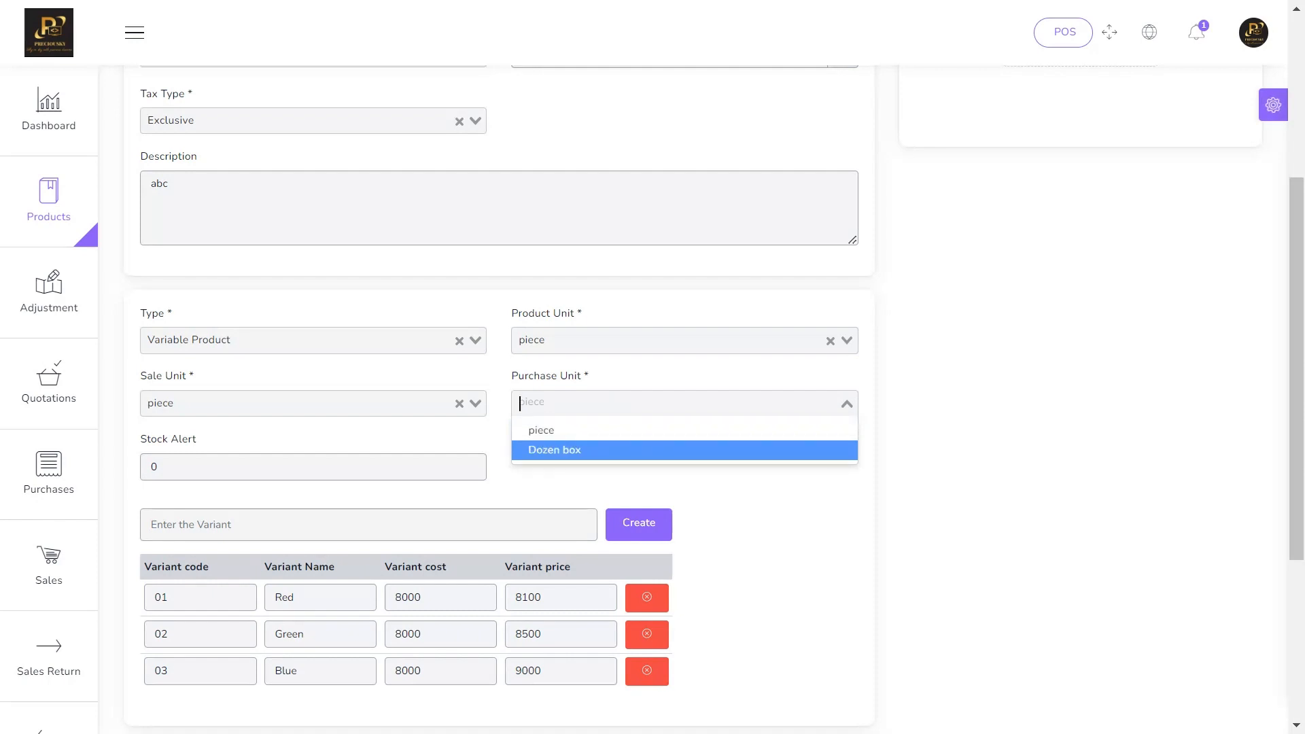
{"action": "key", "text": "Escape"}
{"action": "left_click", "coordinate": [683, 403]}
{"action": "mouse_move", "coordinate": [48, 197]}
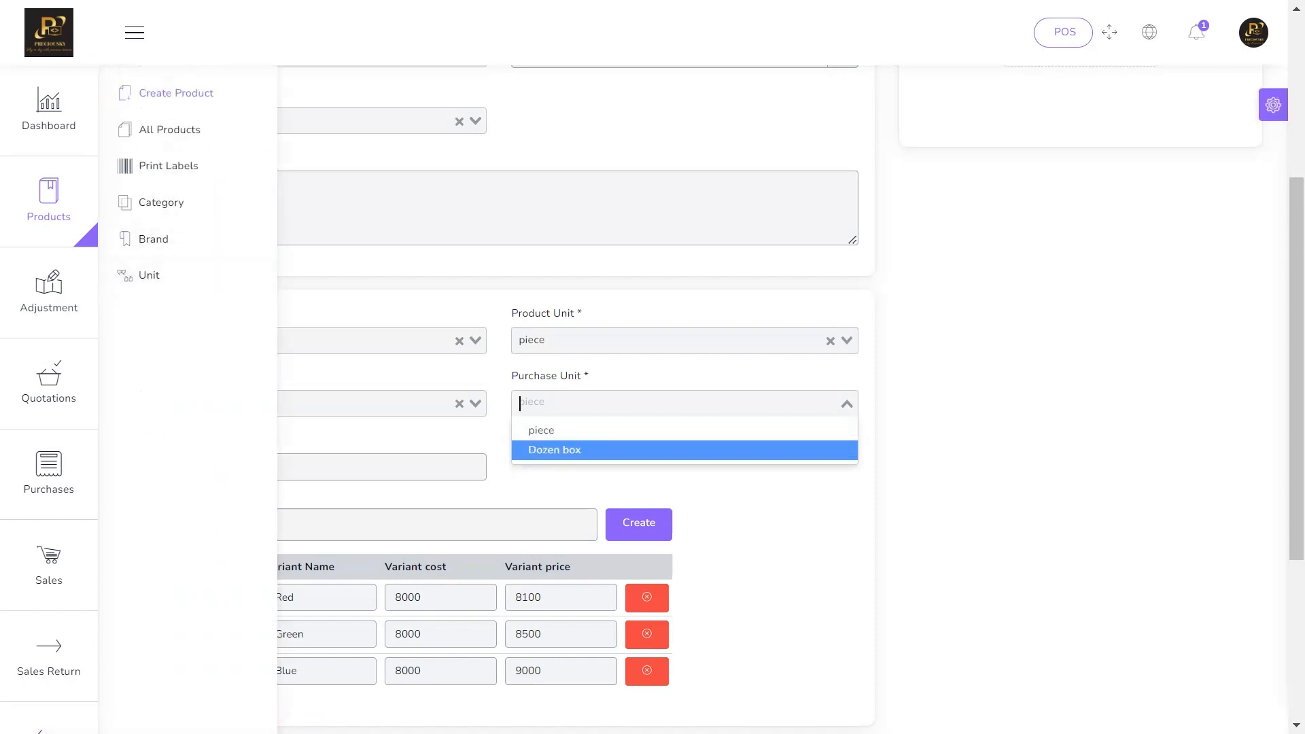
{"action": "key", "text": "Escape"}
Set the product's stock alert to 10 and review the completed form
{"action": "left_click", "coordinate": [158, 466]}
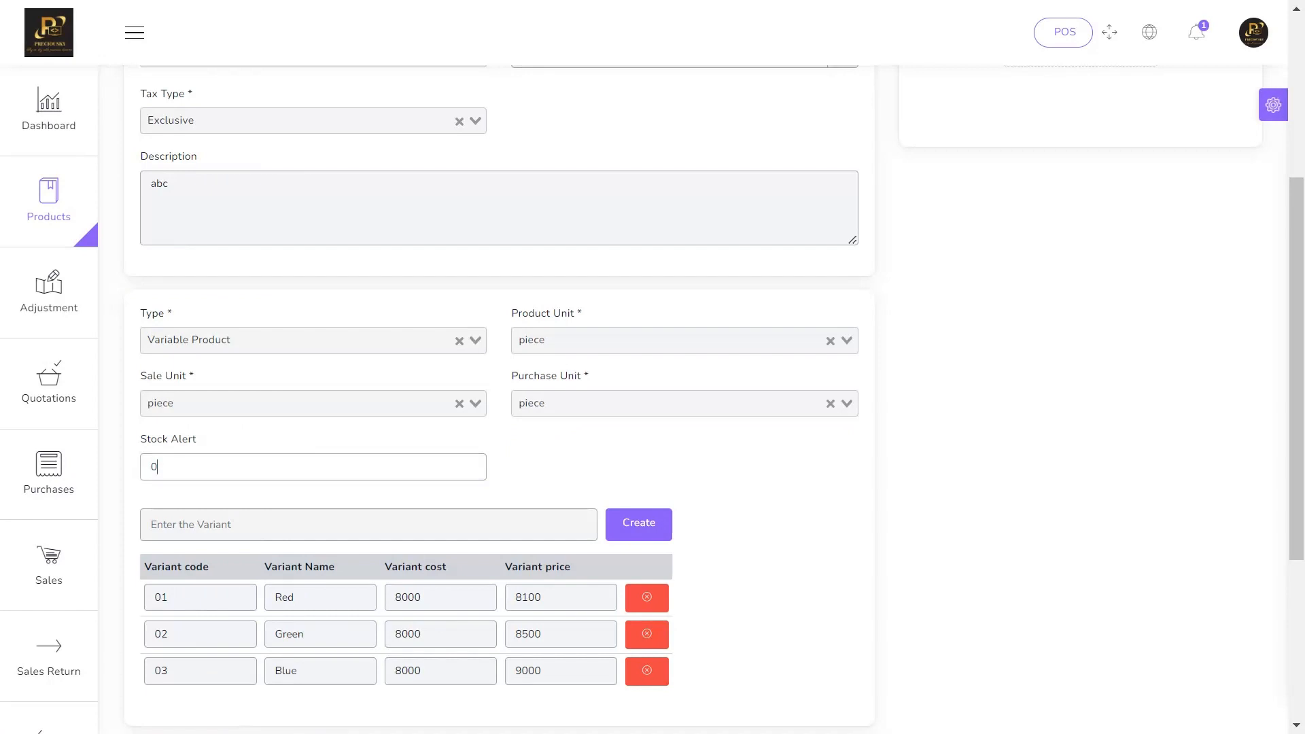
{"action": "key", "text": "BackSpace"}
{"action": "type", "text": "10"}
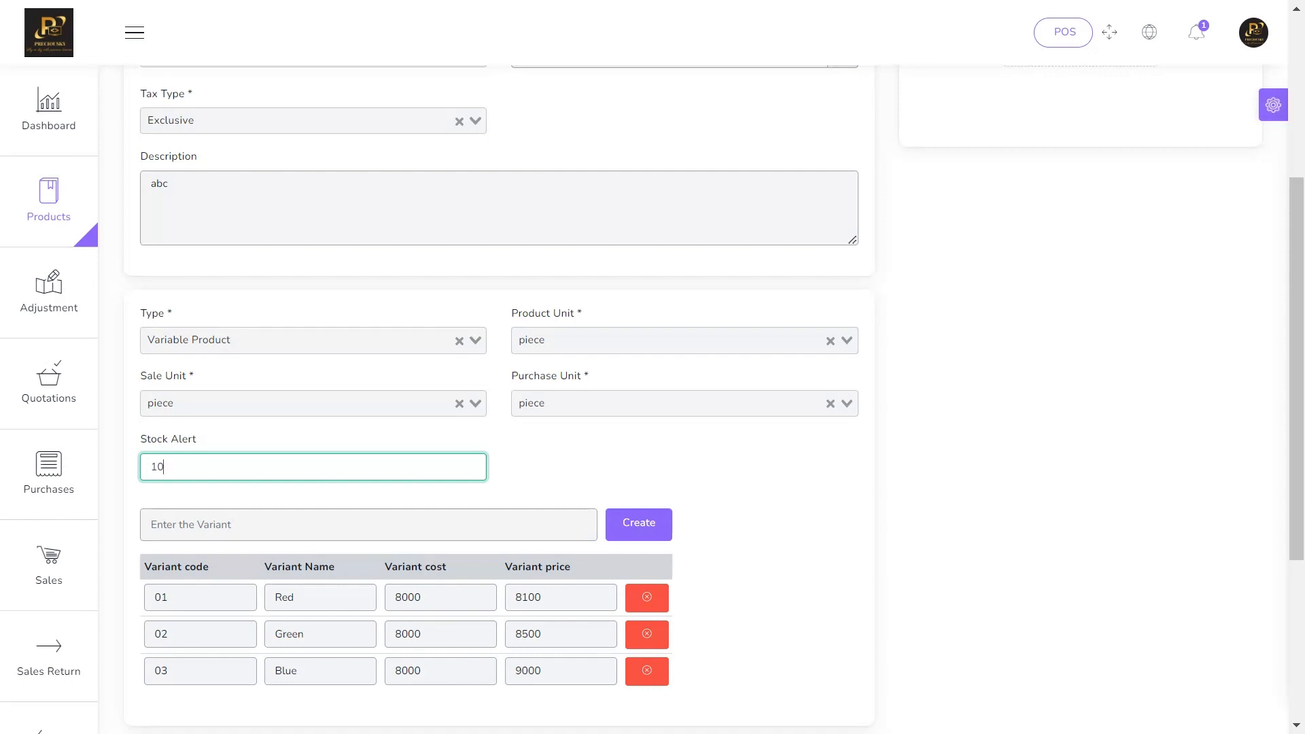
{"action": "scroll", "coordinate": [499, 400], "scroll_direction": "down", "scroll_amount": 4}
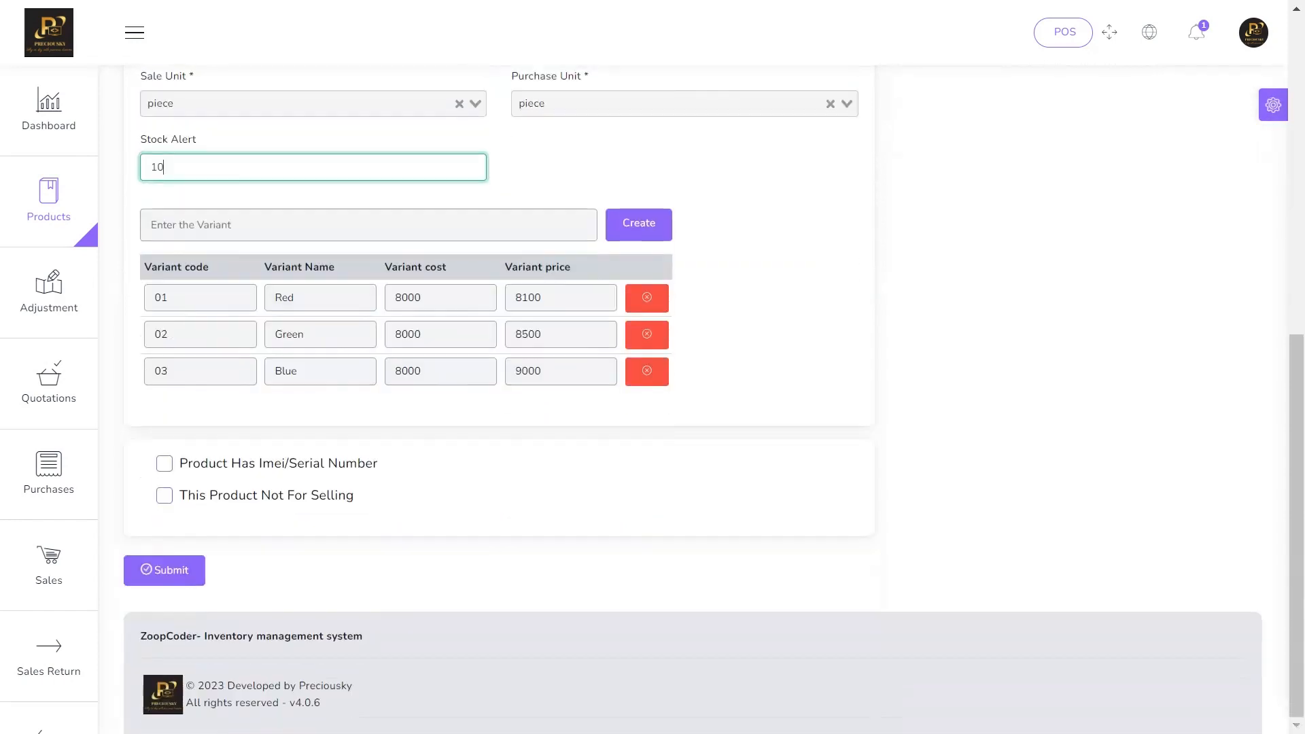
{"action": "scroll", "coordinate": [499, 400], "scroll_direction": "up", "scroll_amount": 8}
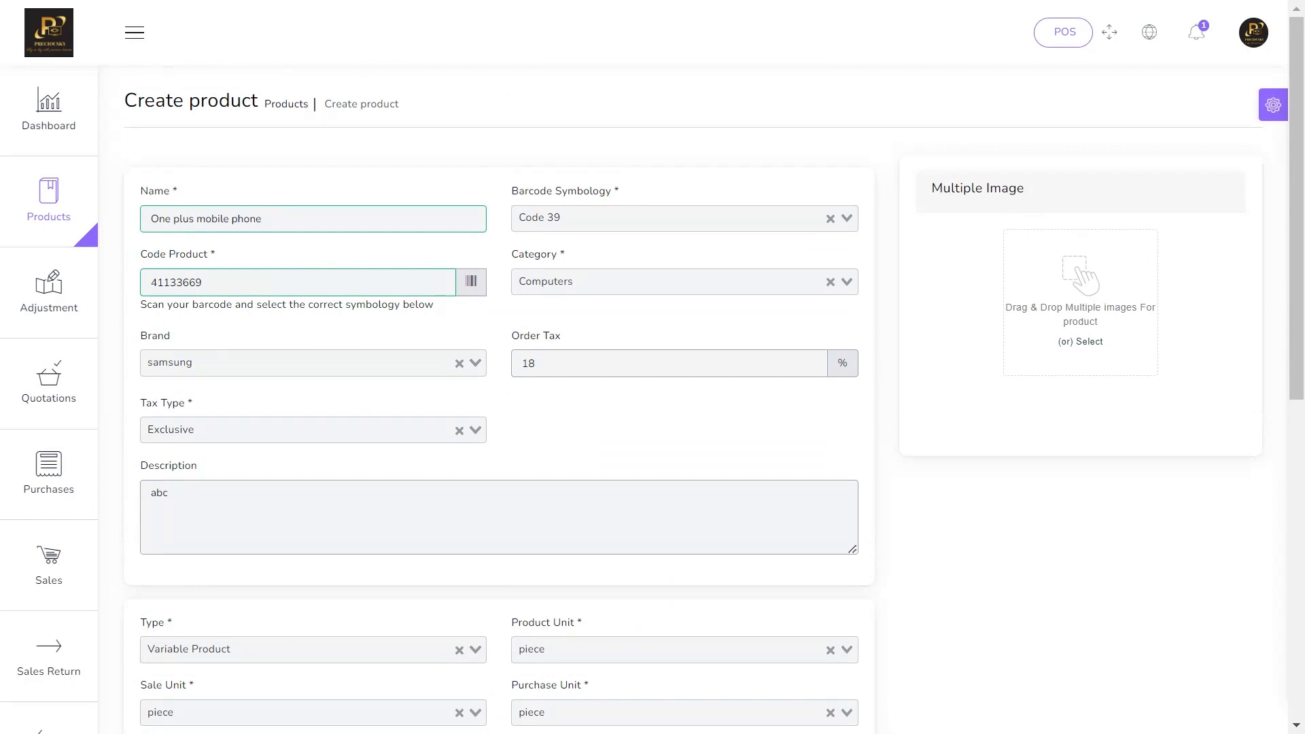
Leave the IMEI/serial number and not-for-selling options unticked and submit the One plus mobile phone product
{"action": "scroll", "coordinate": [499, 399], "scroll_direction": "down", "scroll_amount": 7}
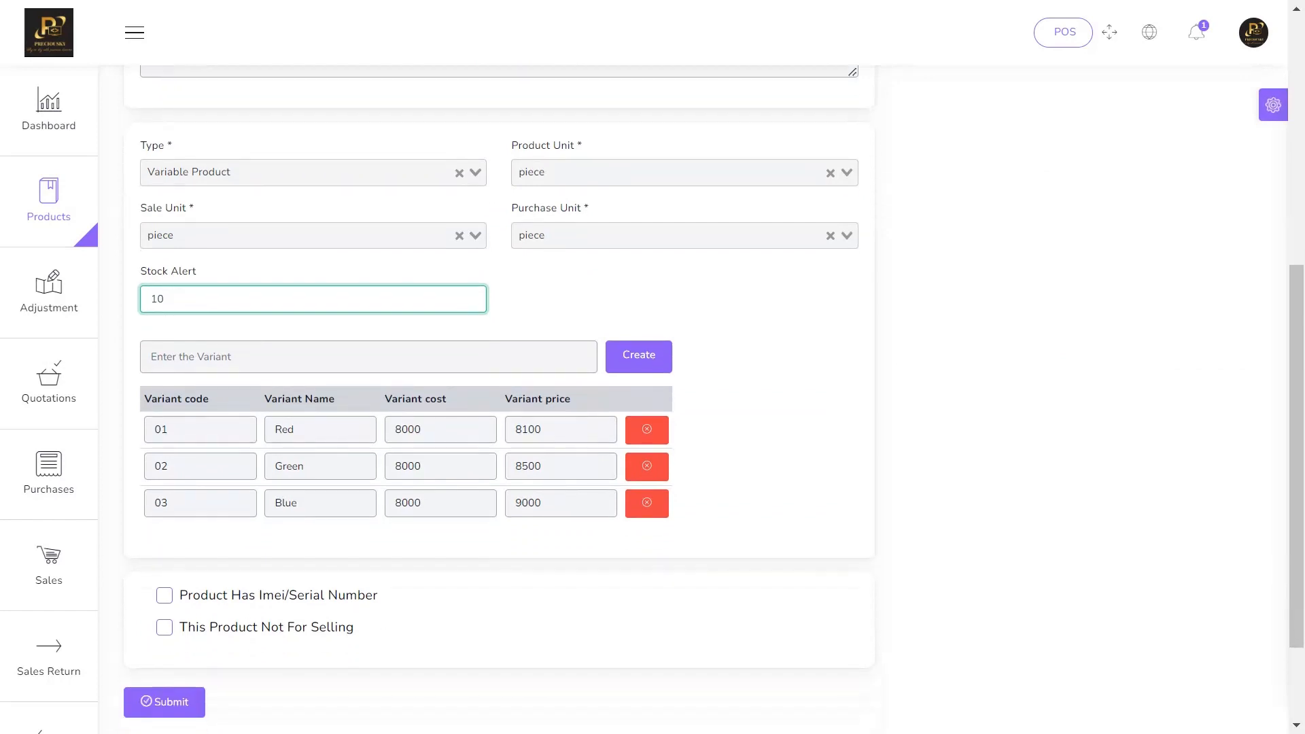
{"action": "scroll", "coordinate": [164, 476], "scroll_direction": "down", "scroll_amount": 2}
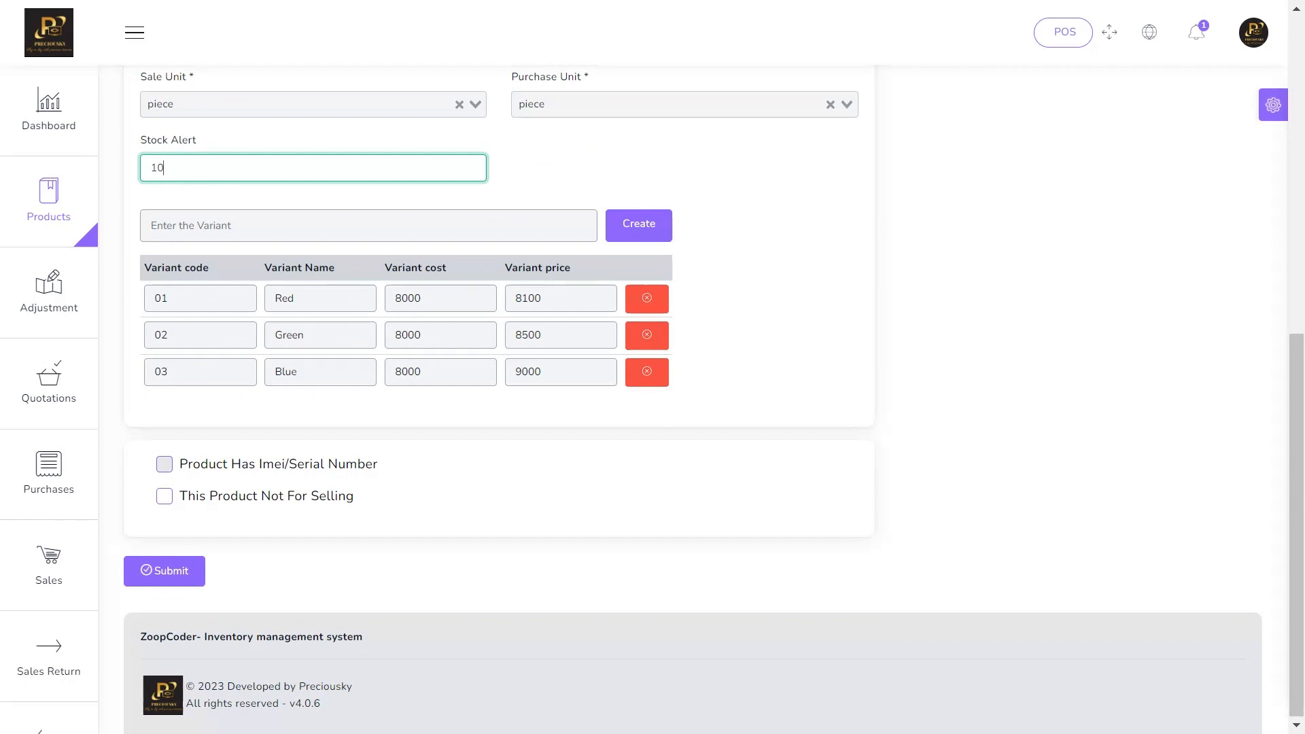
{"action": "left_click", "coordinate": [164, 464]}
{"action": "left_click", "coordinate": [165, 464]}
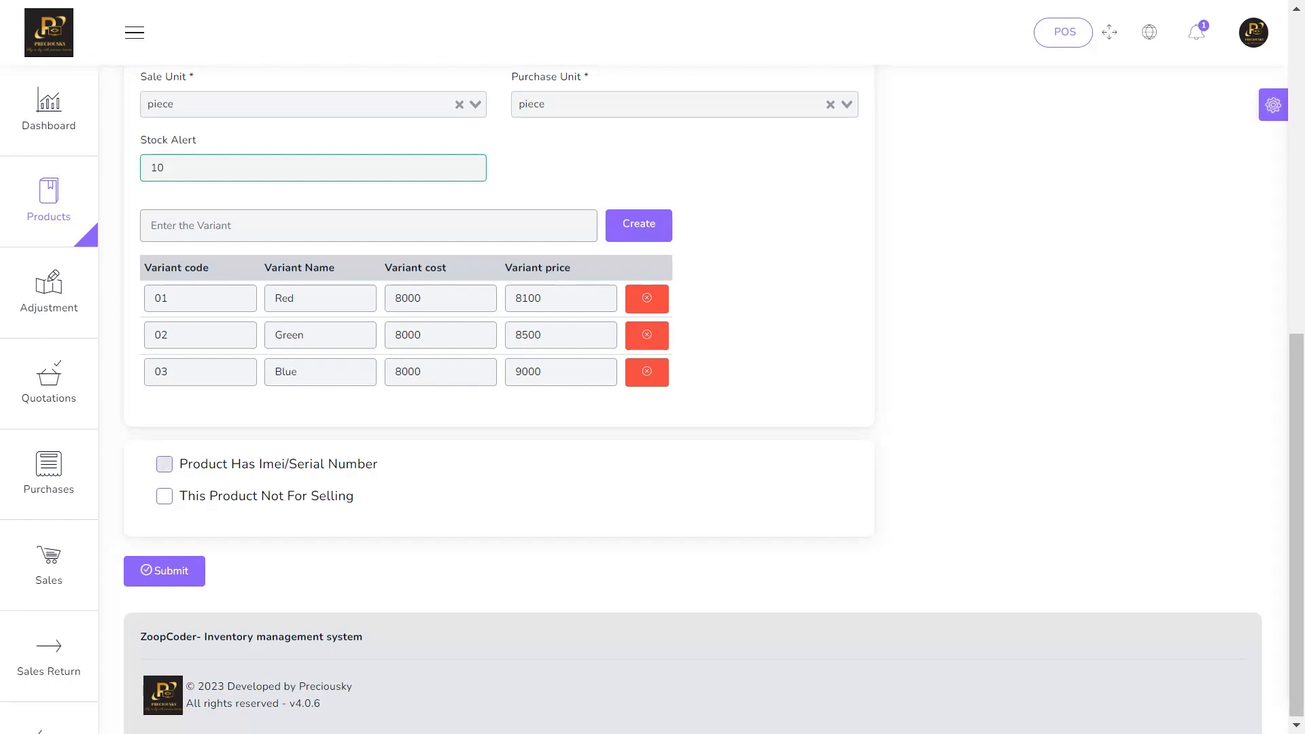
{"action": "scroll", "coordinate": [498, 407], "scroll_direction": "up", "scroll_amount": 6}
{"action": "scroll", "coordinate": [498, 408], "scroll_direction": "down", "scroll_amount": 6}
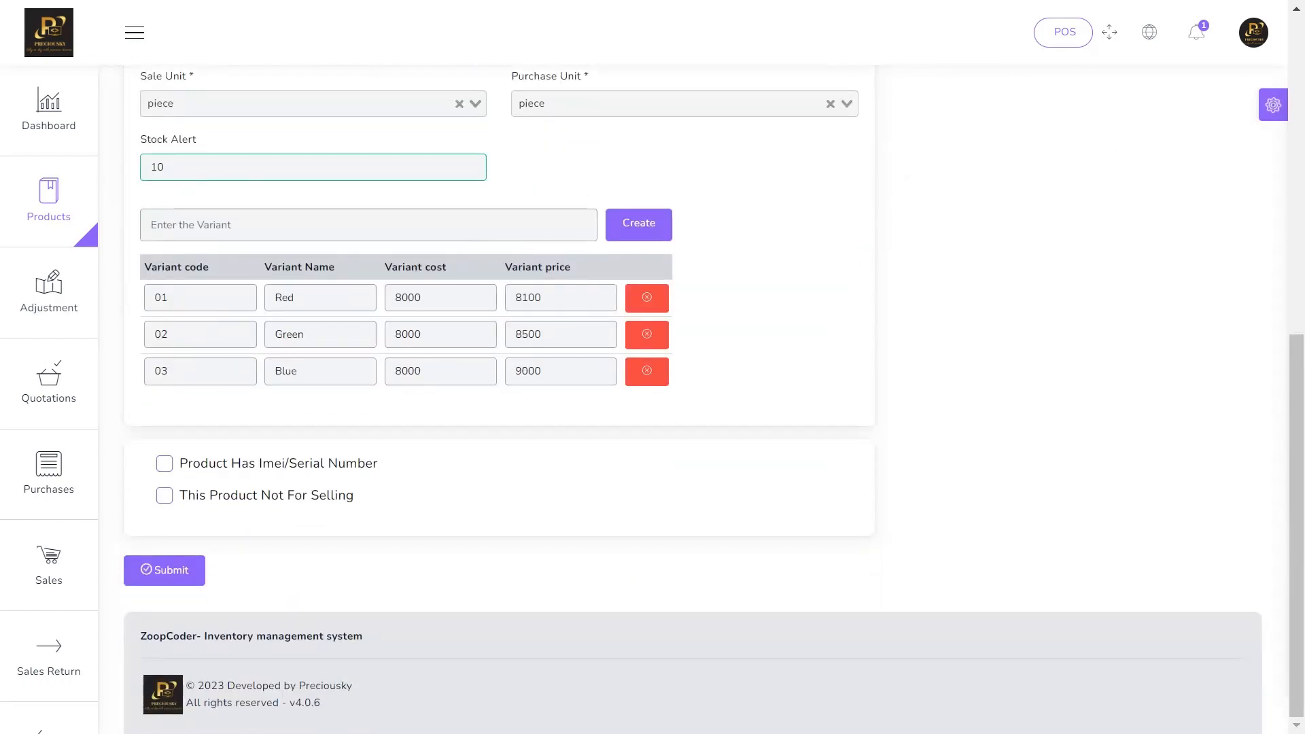
{"action": "left_click", "coordinate": [164, 495]}
{"action": "left_click", "coordinate": [164, 495]}
{"action": "left_click", "coordinate": [164, 570]}
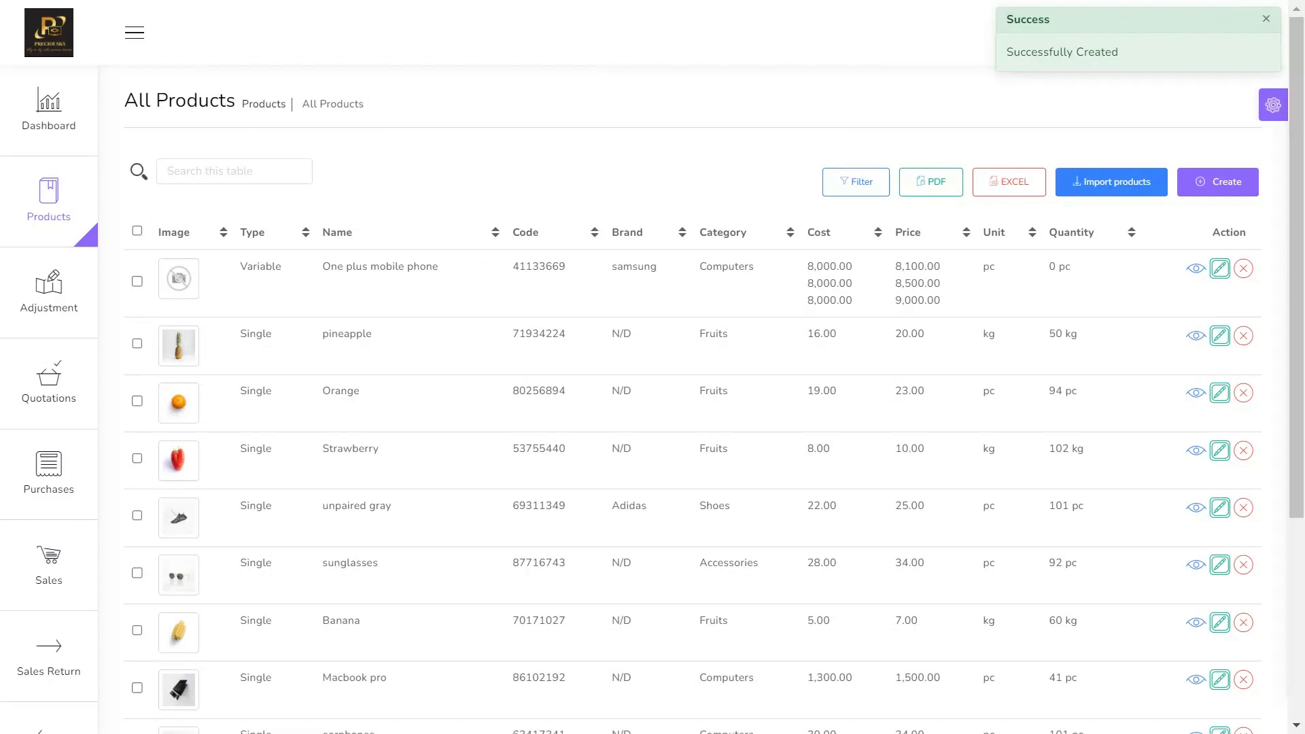
Open a blank product creation form, return to the list of all products and look through it
{"action": "mouse_move", "coordinate": [48, 201]}
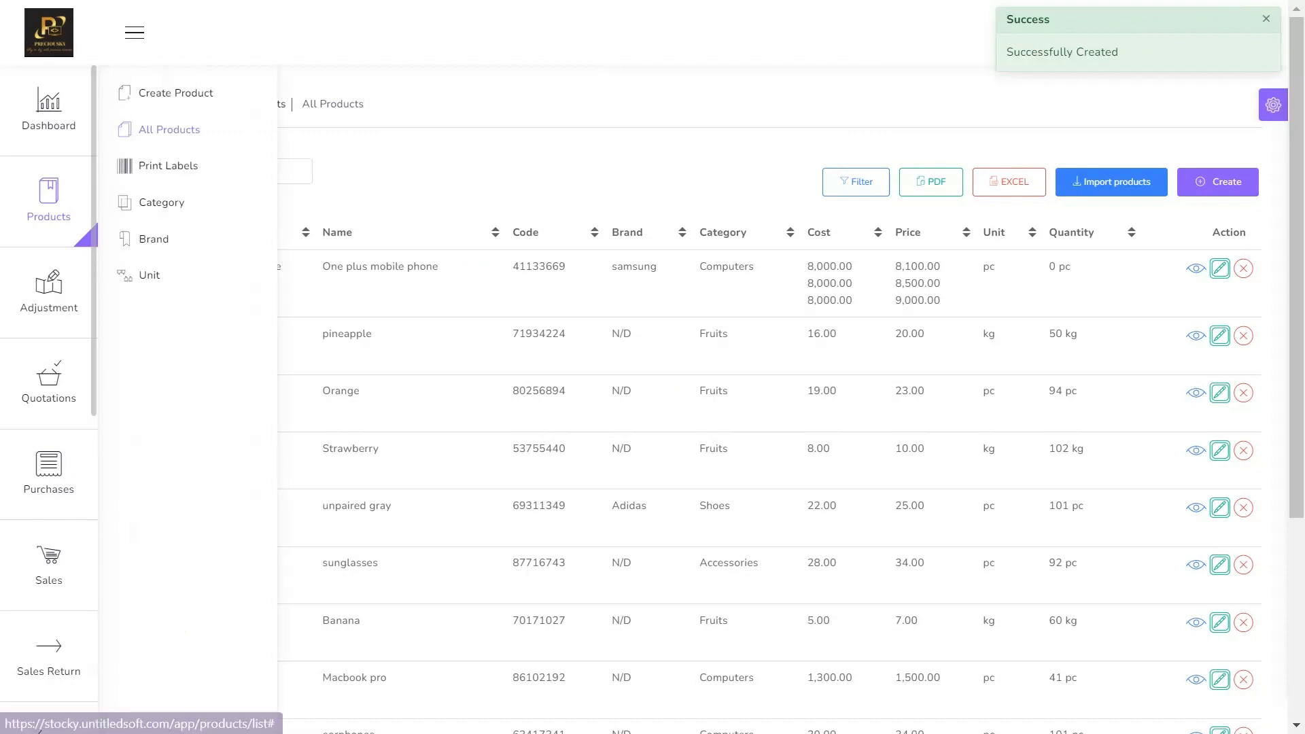
{"action": "left_click", "coordinate": [173, 92]}
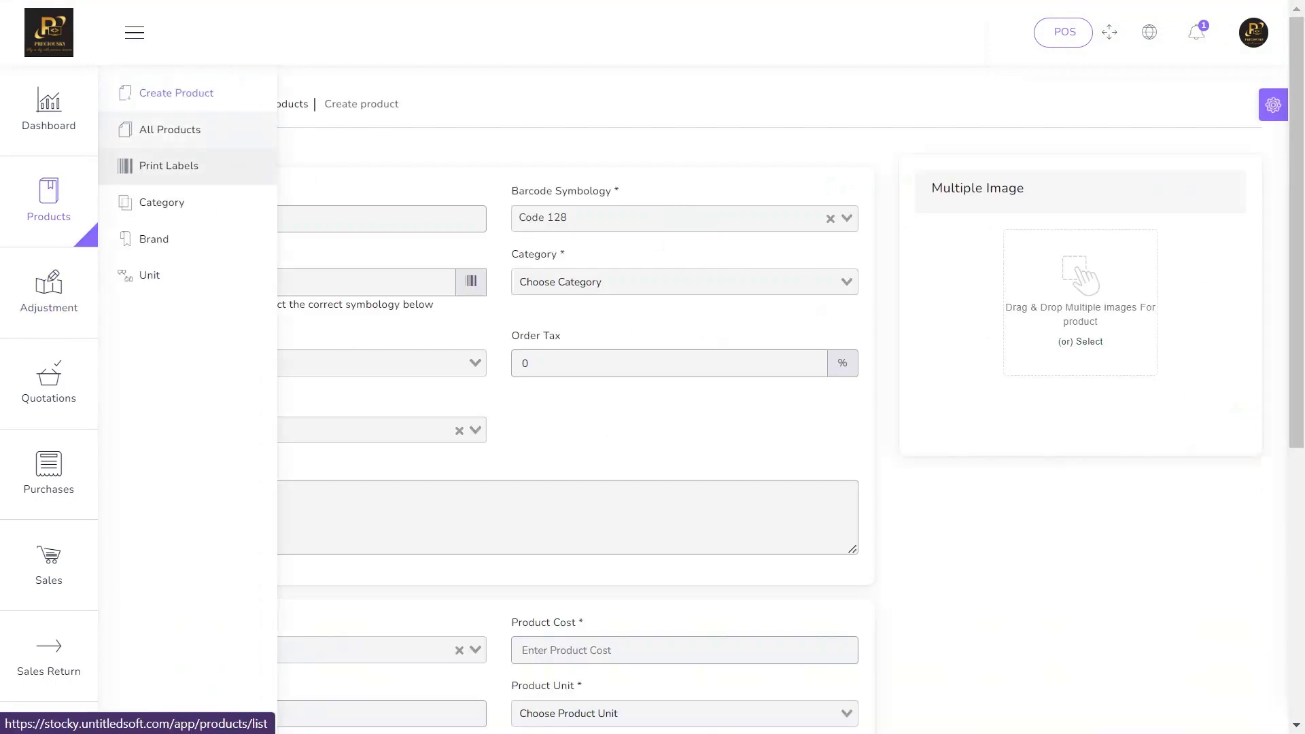
{"action": "left_click", "coordinate": [170, 129]}
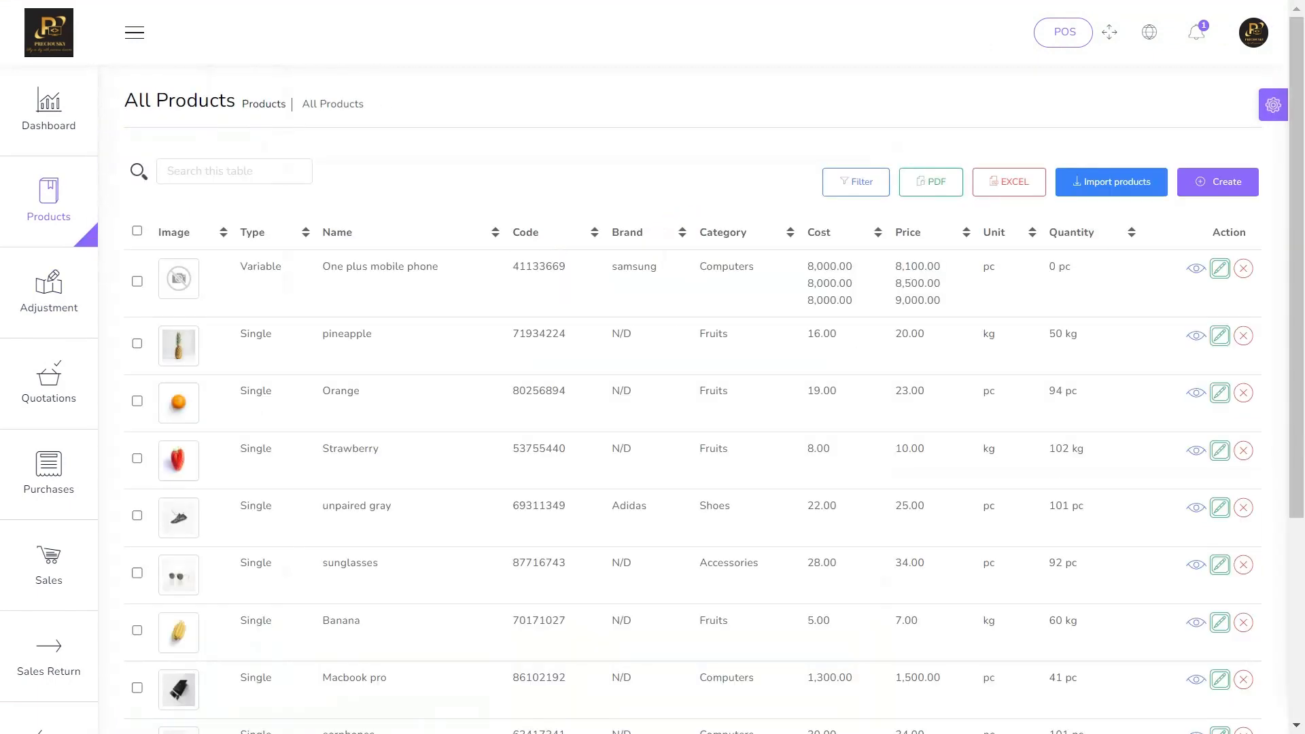
{"action": "scroll", "coordinate": [692, 391], "scroll_direction": "down", "scroll_amount": 5}
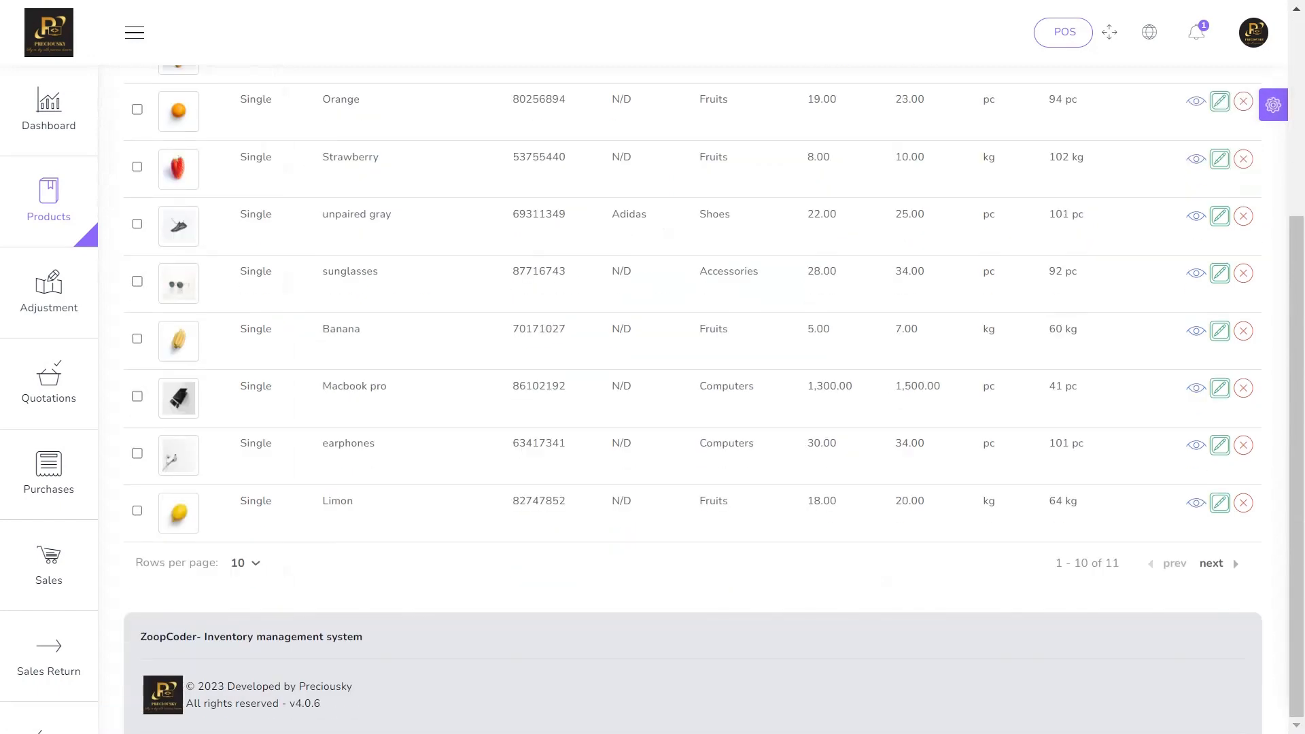
{"action": "scroll", "coordinate": [692, 392], "scroll_direction": "up", "scroll_amount": 5}
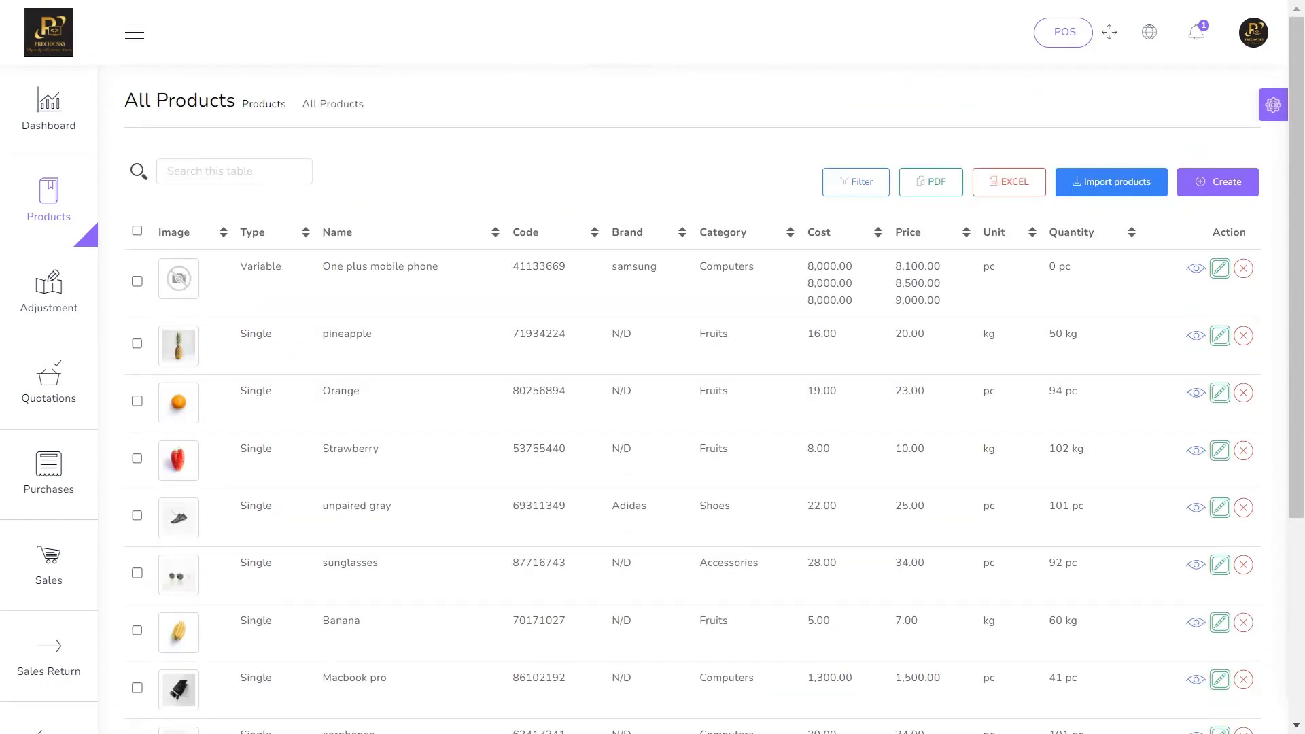
Examine the type, name, variant costs and variant prices of One plus mobile phone in the product list
{"action": "left_click_drag", "start_coordinate": [240, 266], "coordinate": [276, 266]}
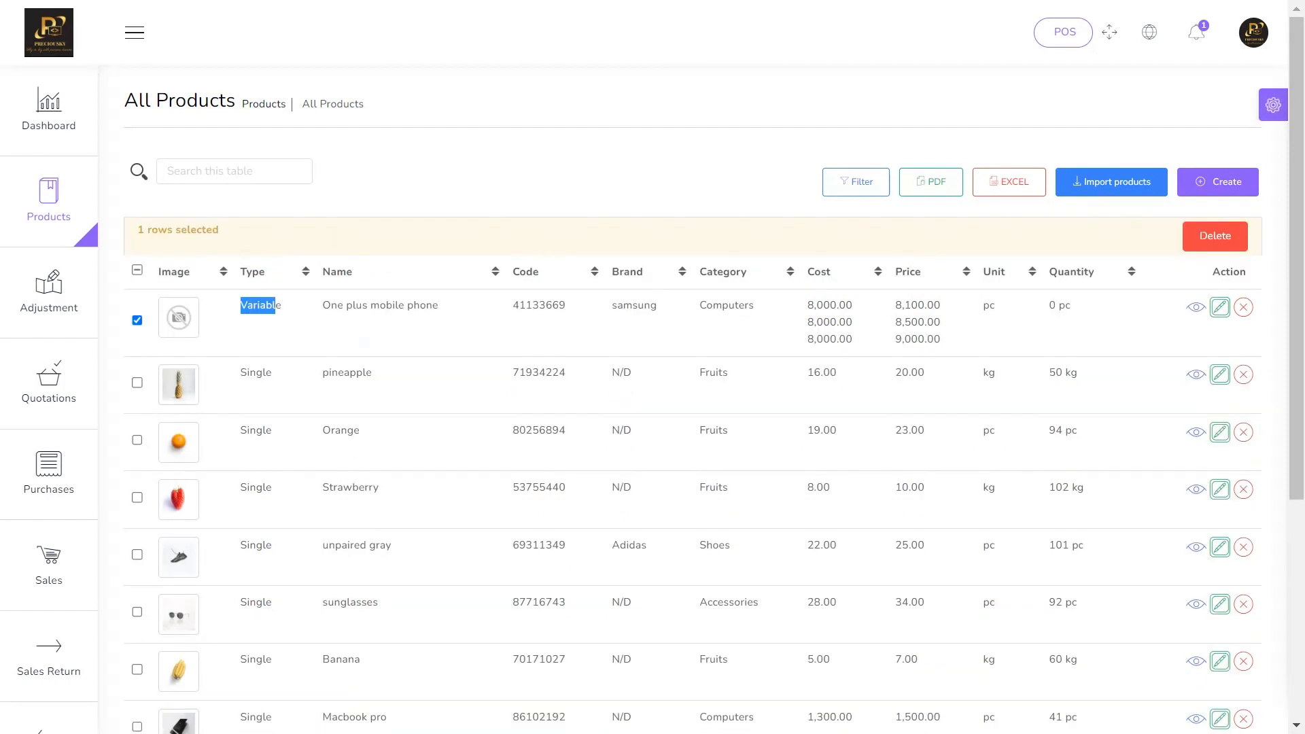
{"action": "left_click_drag", "start_coordinate": [331, 305], "coordinate": [438, 305]}
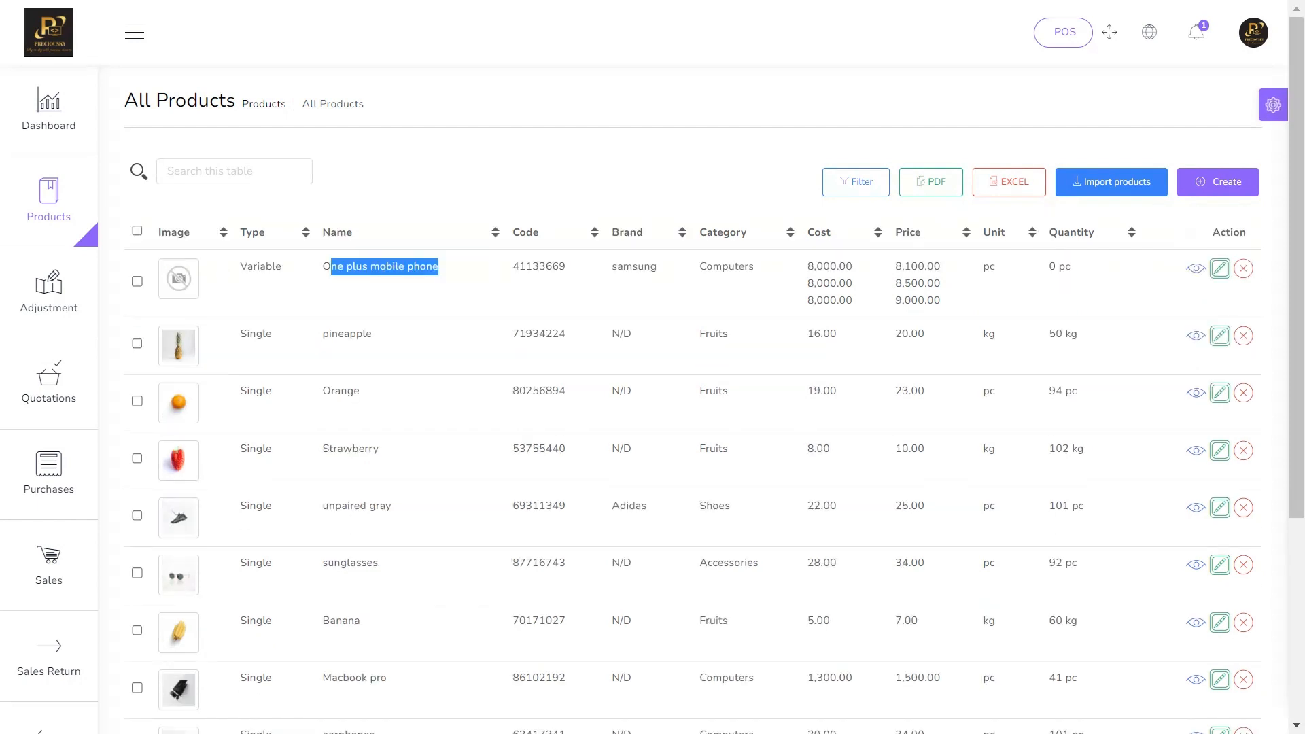
{"action": "left_click_drag", "start_coordinate": [816, 265], "coordinate": [829, 299]}
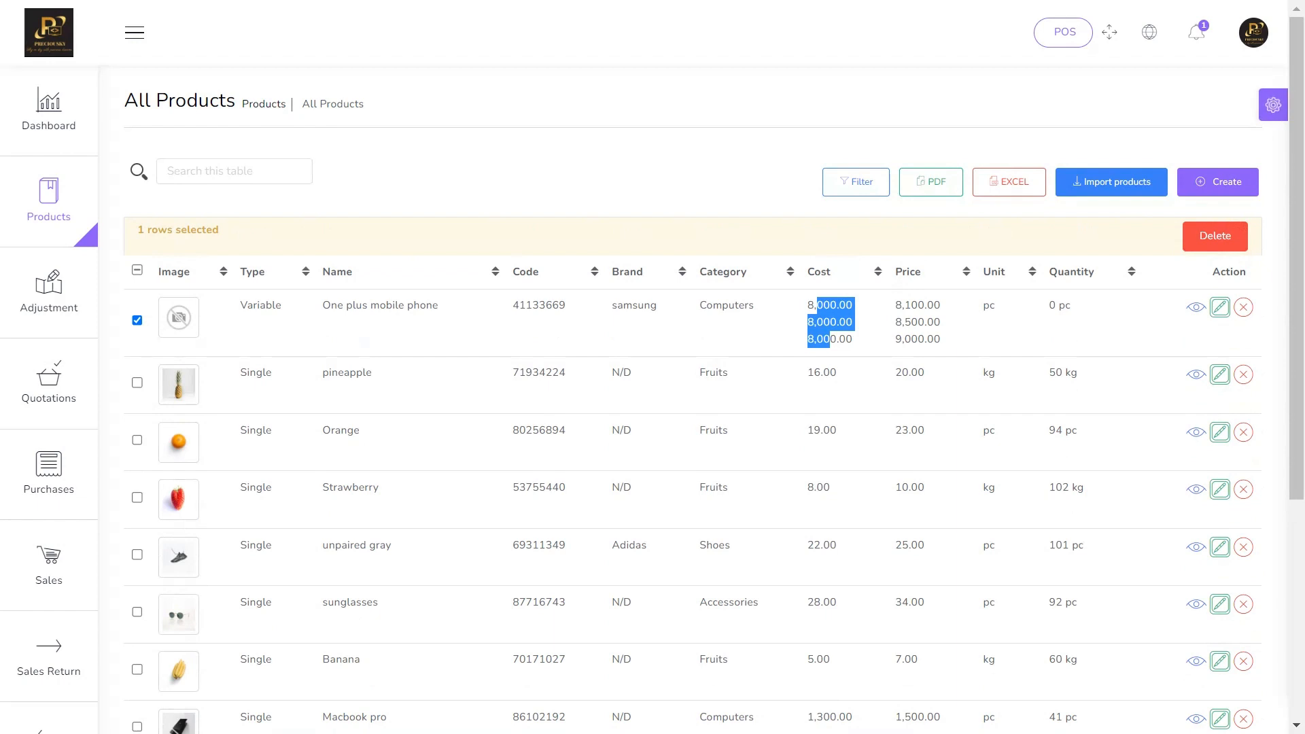
{"action": "scroll", "coordinate": [829, 300], "scroll_direction": "down", "scroll_amount": 1}
{"action": "left_click_drag", "start_coordinate": [896, 263], "coordinate": [918, 297]}
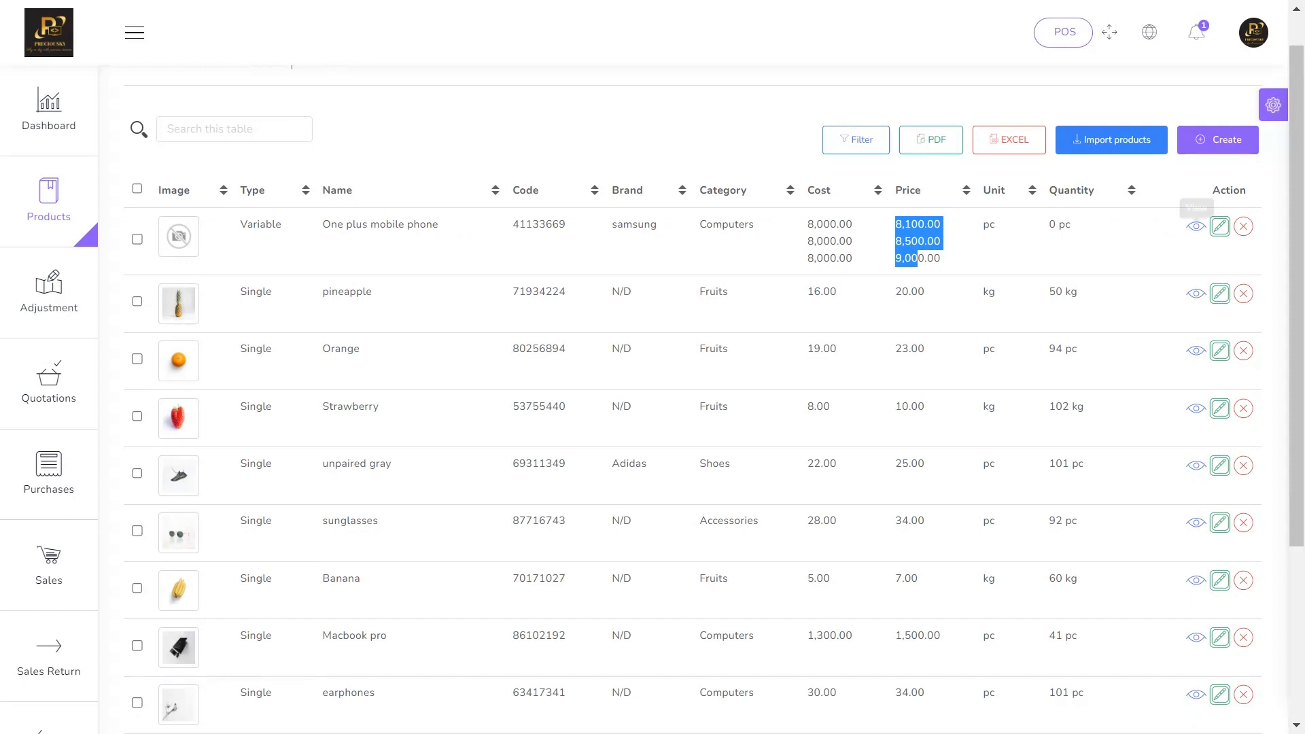
Open One plus mobile phone for editing, review its form and return to the product list
{"action": "left_click", "coordinate": [1220, 226]}
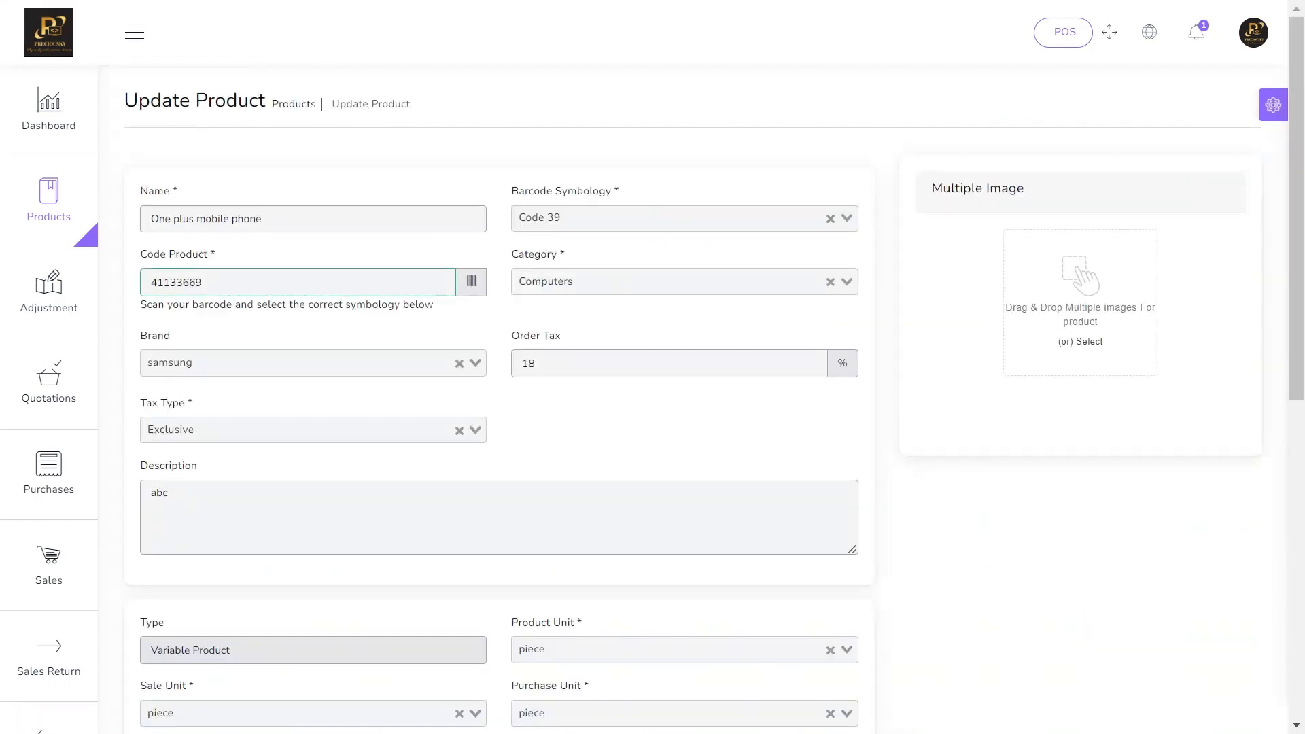
{"action": "scroll", "coordinate": [499, 399], "scroll_direction": "down", "scroll_amount": 5}
{"action": "scroll", "coordinate": [499, 400], "scroll_direction": "left", "scroll_amount": 3}
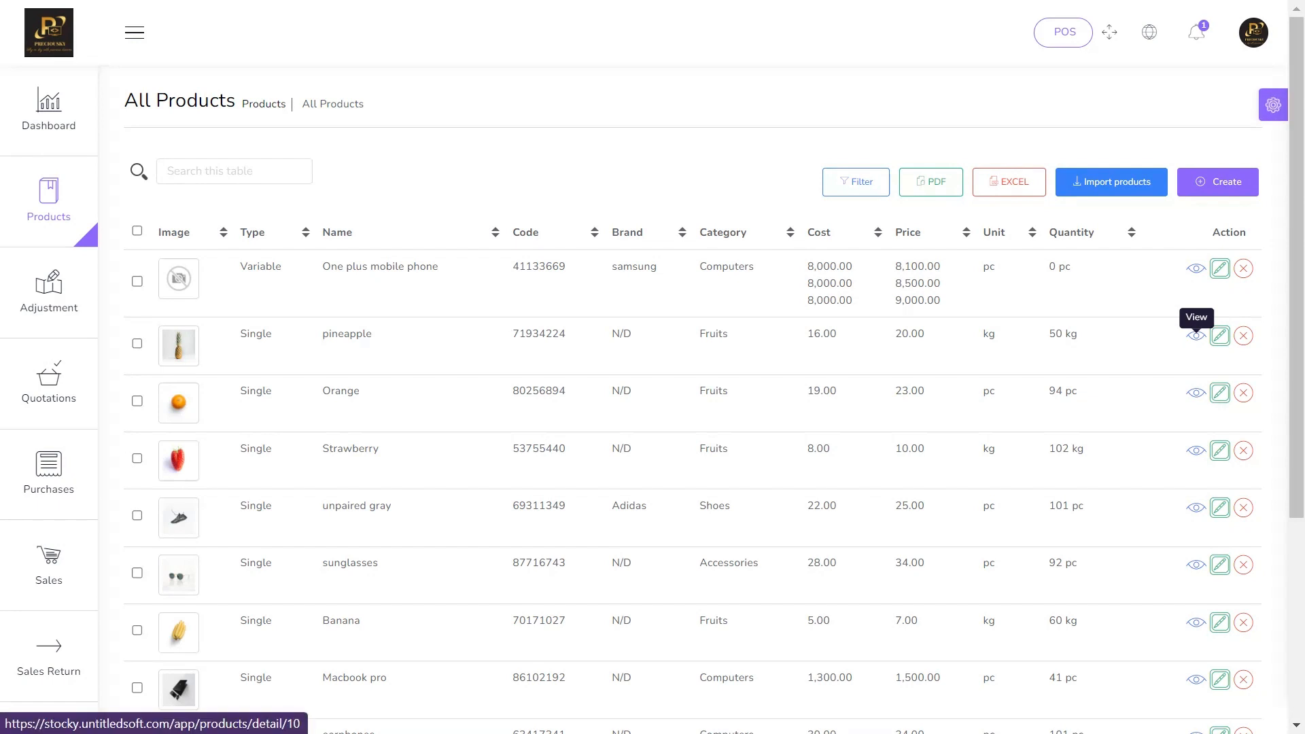
View the pineapple product's details and warehouse quantities, and return to the product list
{"action": "left_click", "coordinate": [1196, 336]}
{"action": "scroll", "coordinate": [693, 394], "scroll_direction": "down", "scroll_amount": 5}
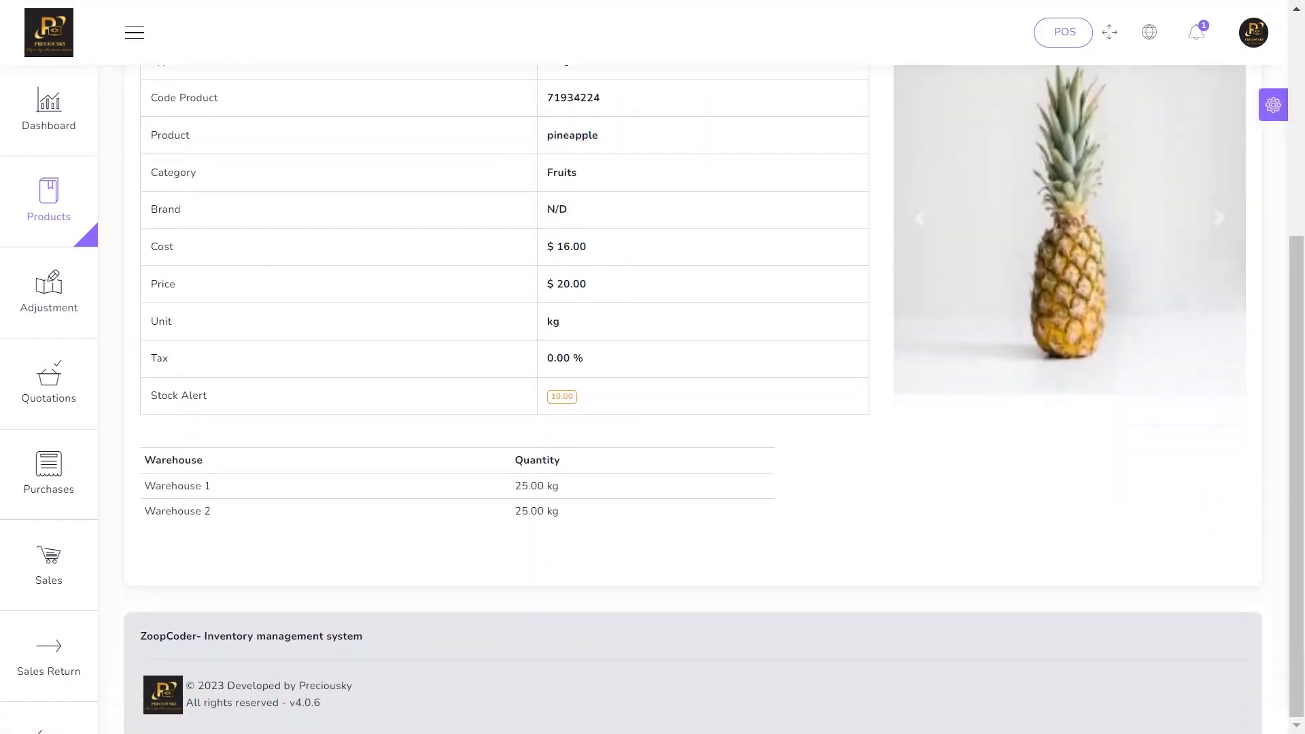
{"action": "scroll", "coordinate": [652, 367], "scroll_direction": "left", "scroll_amount": 3}
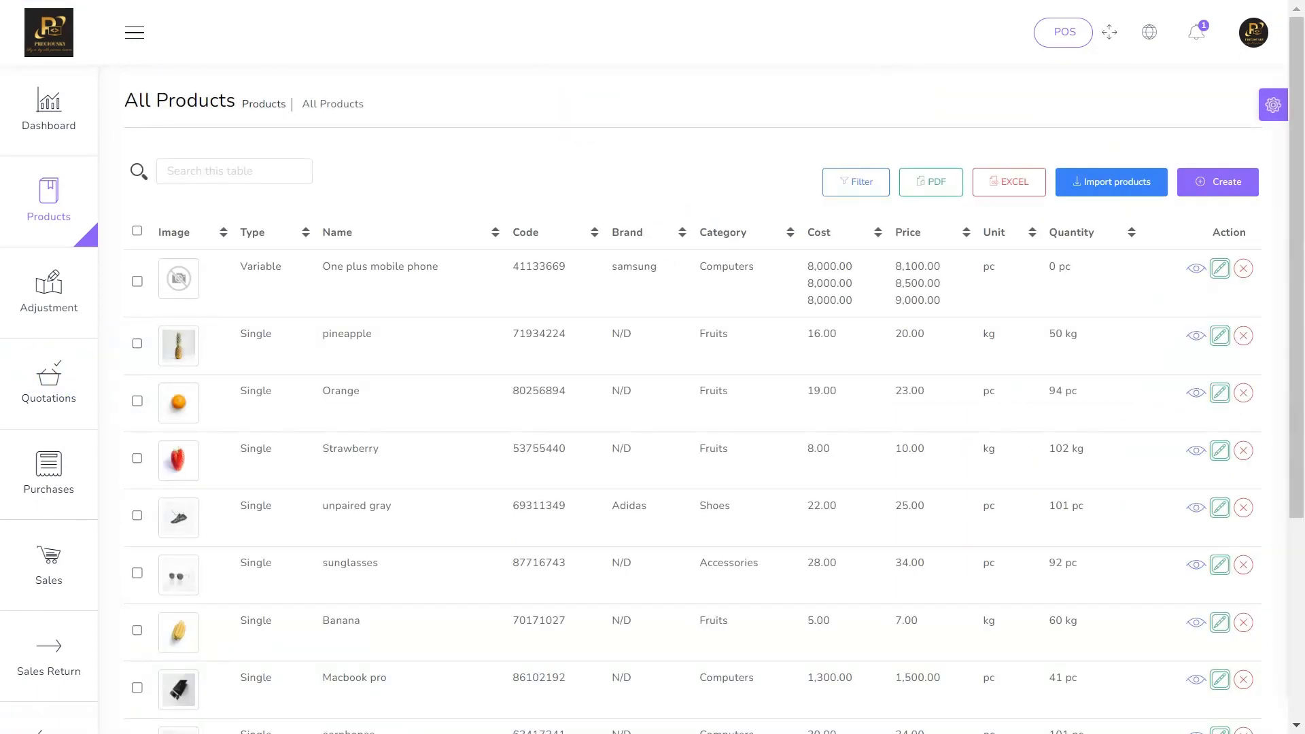
Open the pineapple product for editing, review its fields and return to the list without saving
{"action": "left_click", "coordinate": [1219, 335]}
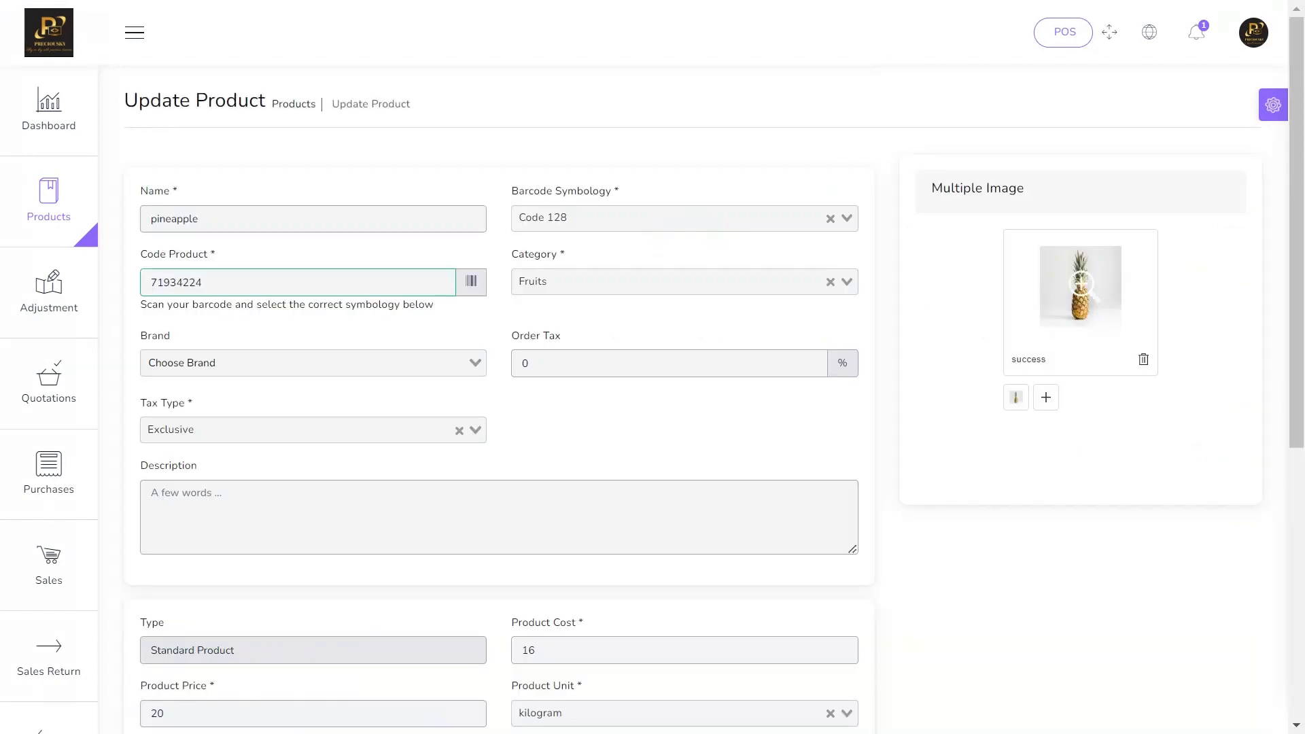
{"action": "scroll", "coordinate": [714, 391], "scroll_direction": "down", "scroll_amount": 3}
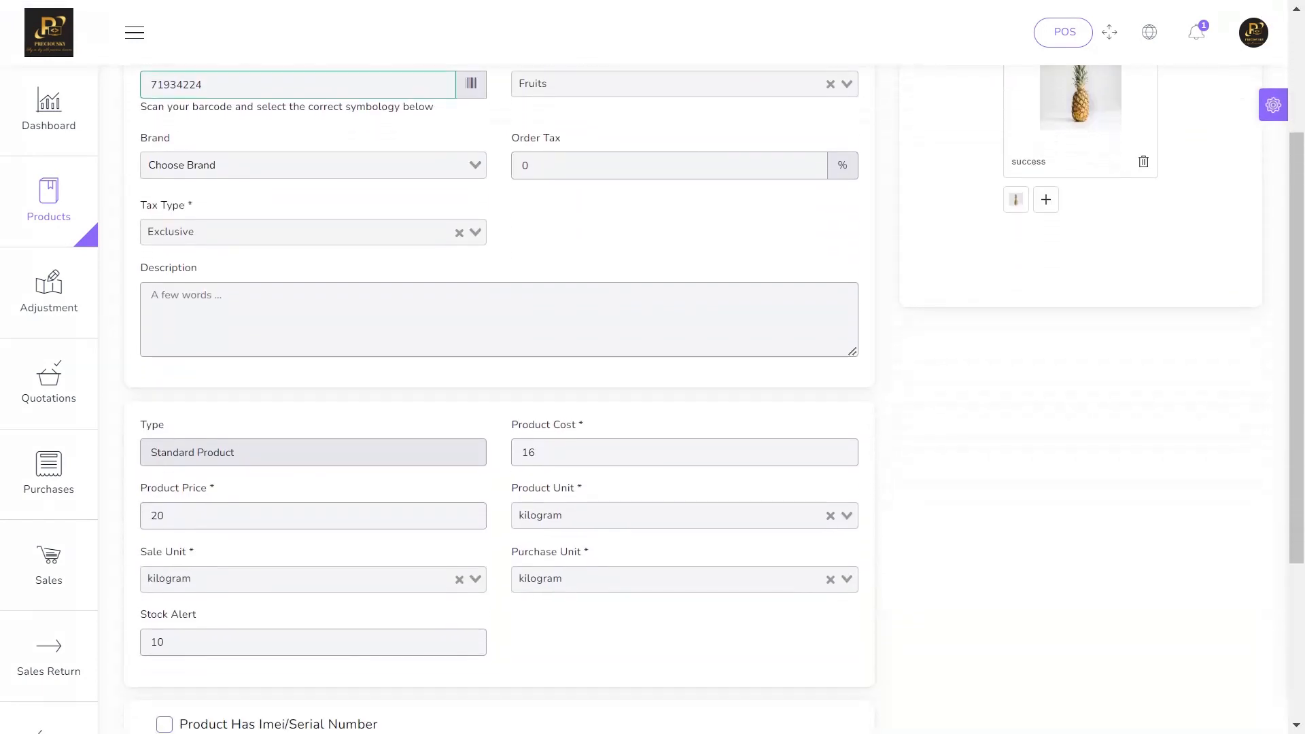
{"action": "scroll", "coordinate": [713, 392], "scroll_direction": "down", "scroll_amount": 4}
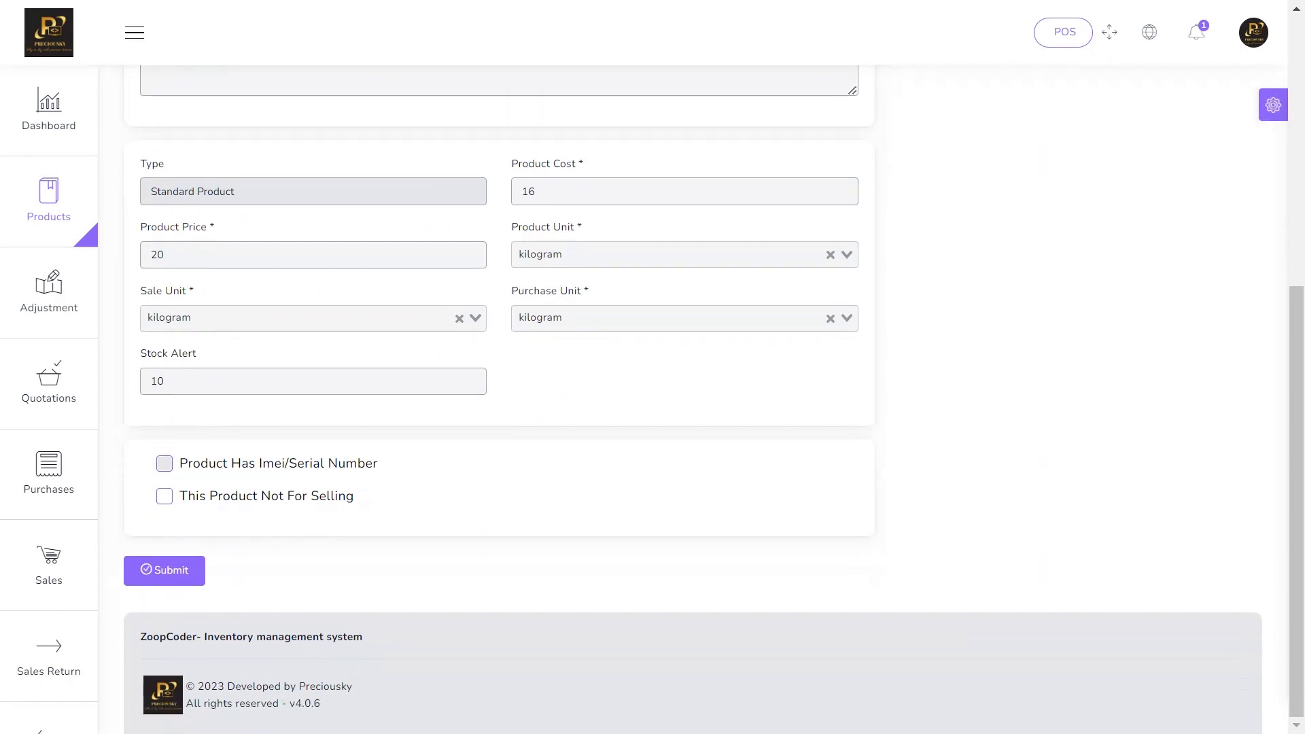
{"action": "scroll", "coordinate": [498, 367], "scroll_direction": "left", "scroll_amount": 5}
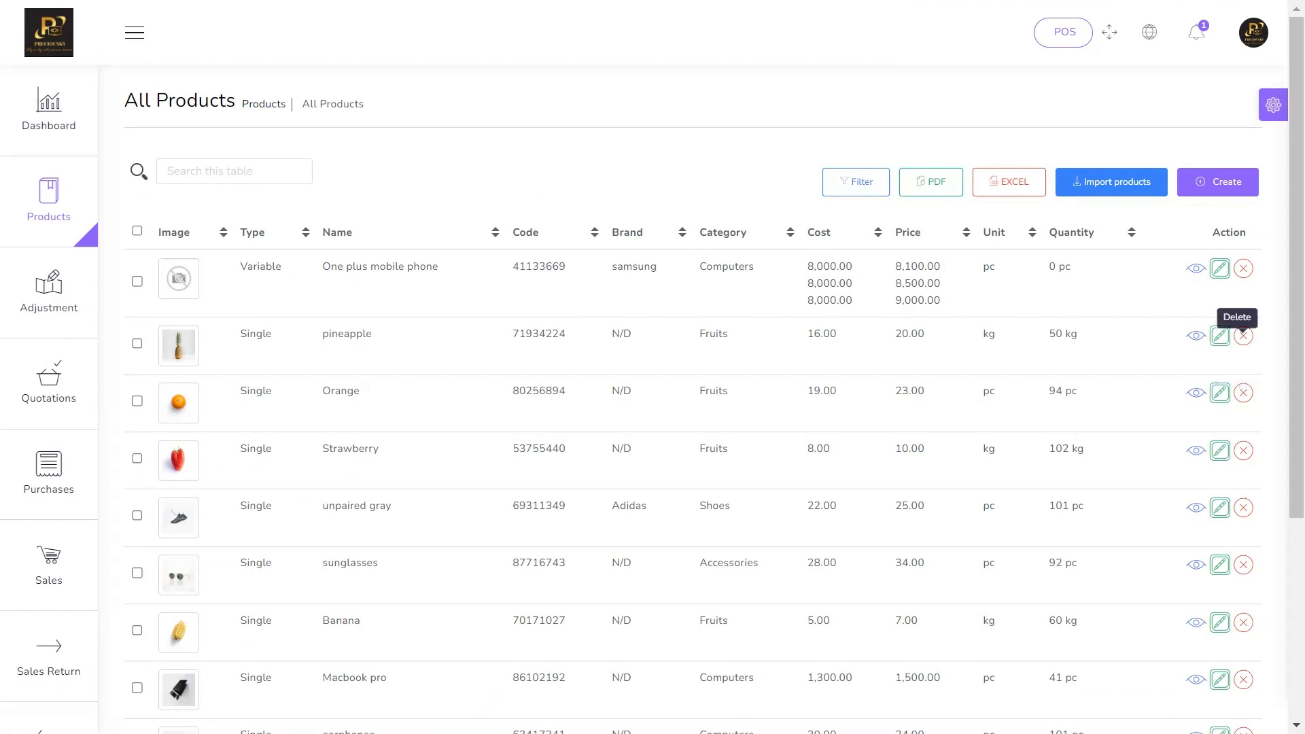
Delete the pineapple product from the product list and confirm the deletion
{"action": "left_click", "coordinate": [1243, 336]}
{"action": "key", "text": "Return"}
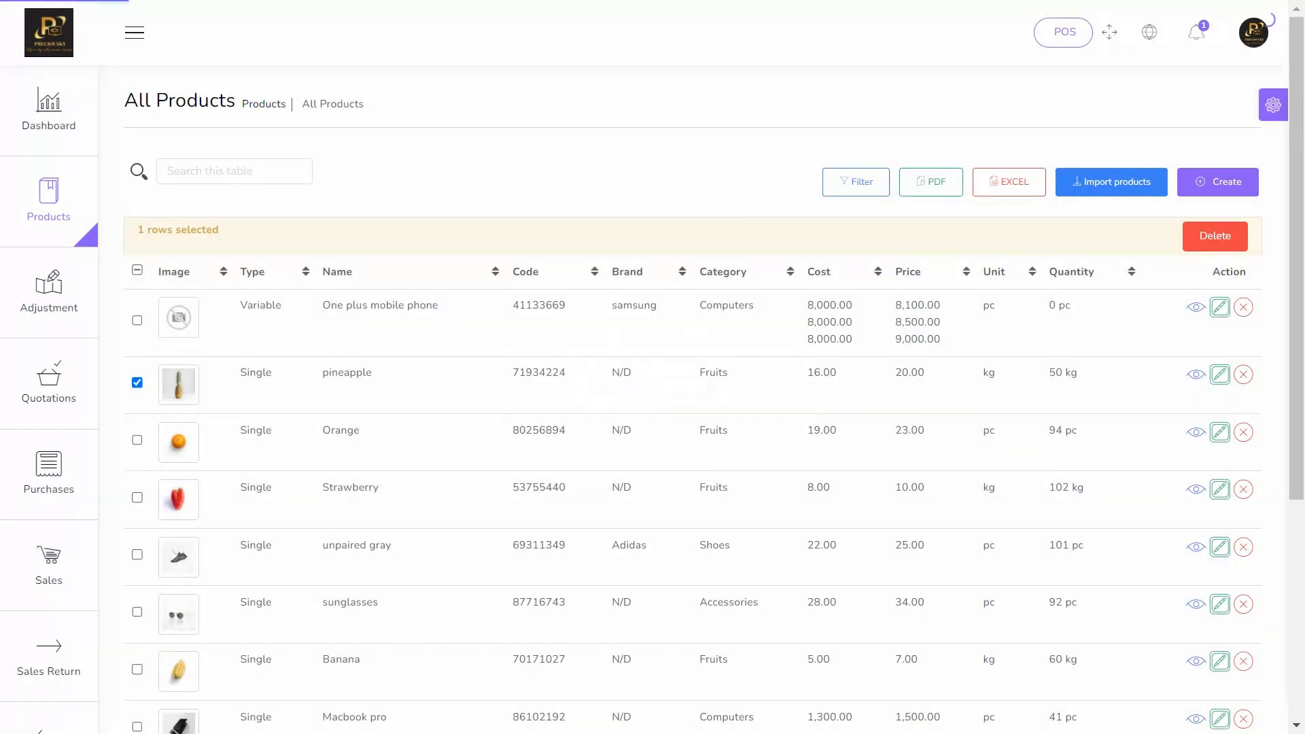
{"action": "key", "text": "Return"}
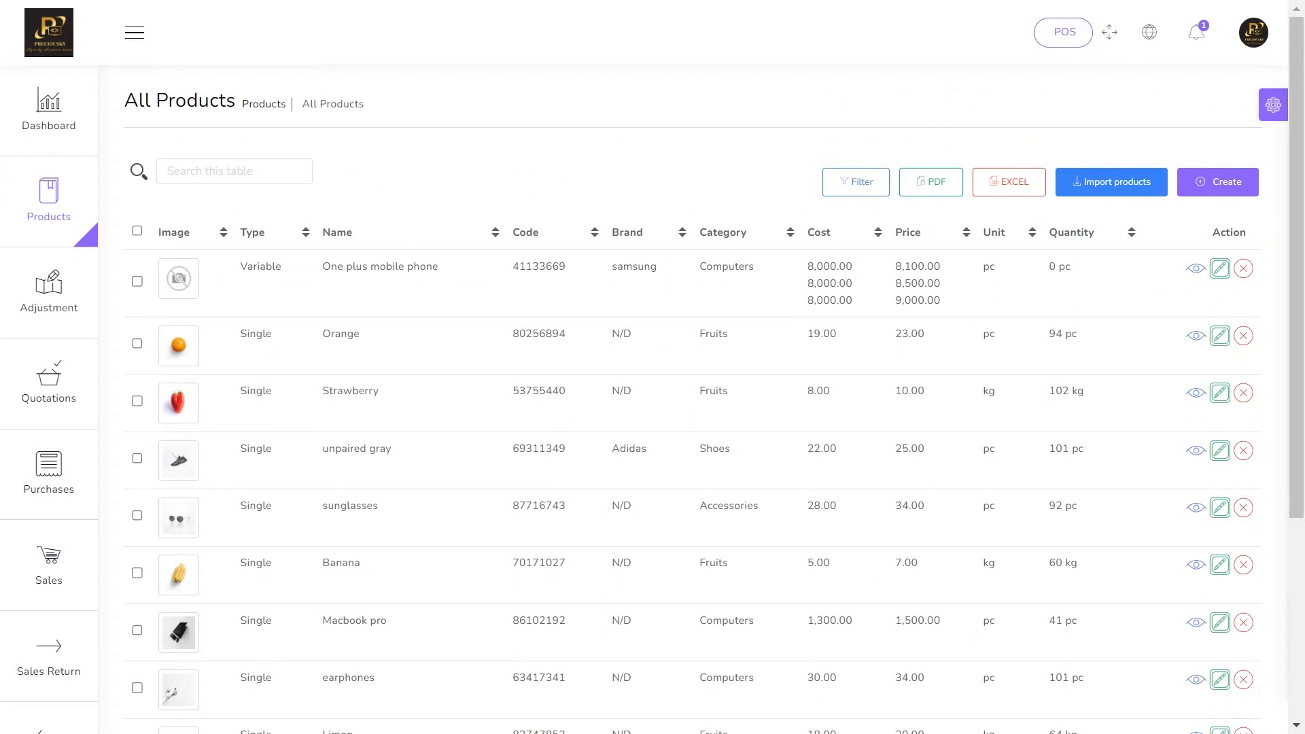
{"action": "mouse_move", "coordinate": [48, 292]}
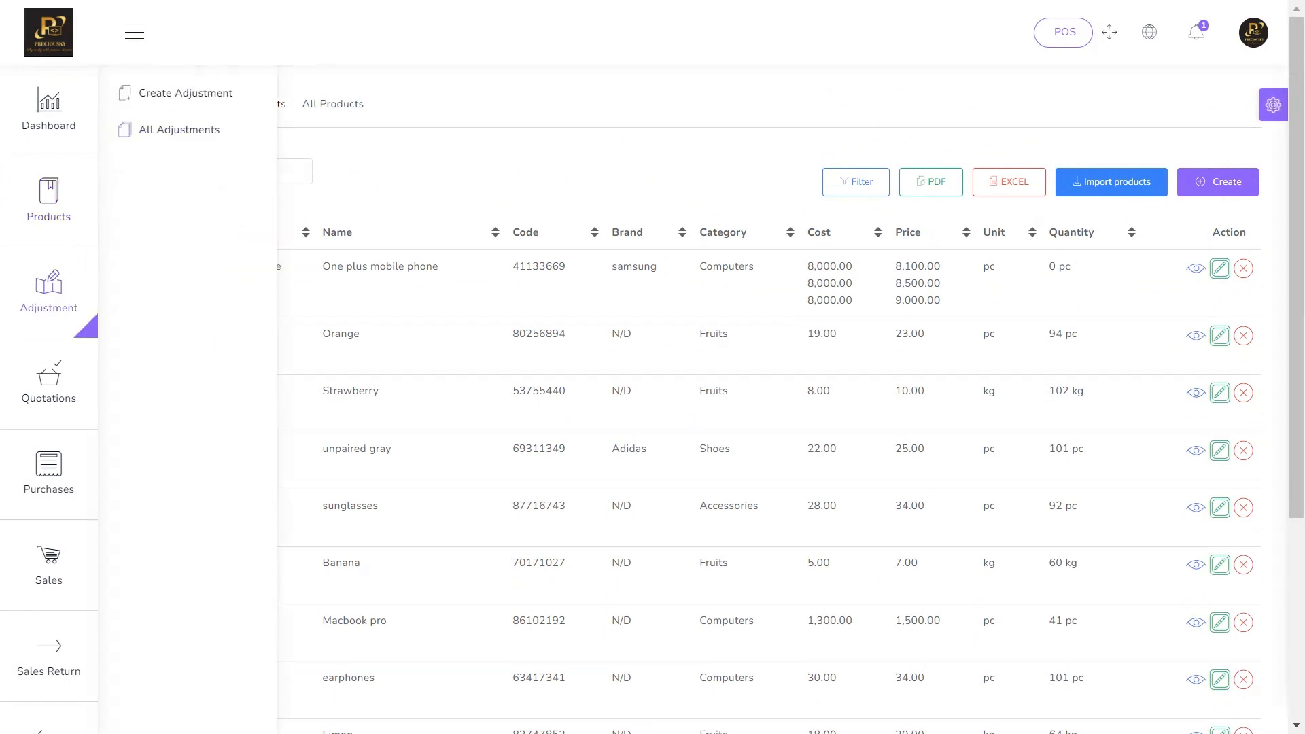
{"action": "scroll", "coordinate": [48, 476], "scroll_direction": "down", "scroll_amount": 5}
{"action": "mouse_move", "coordinate": [48, 571]}
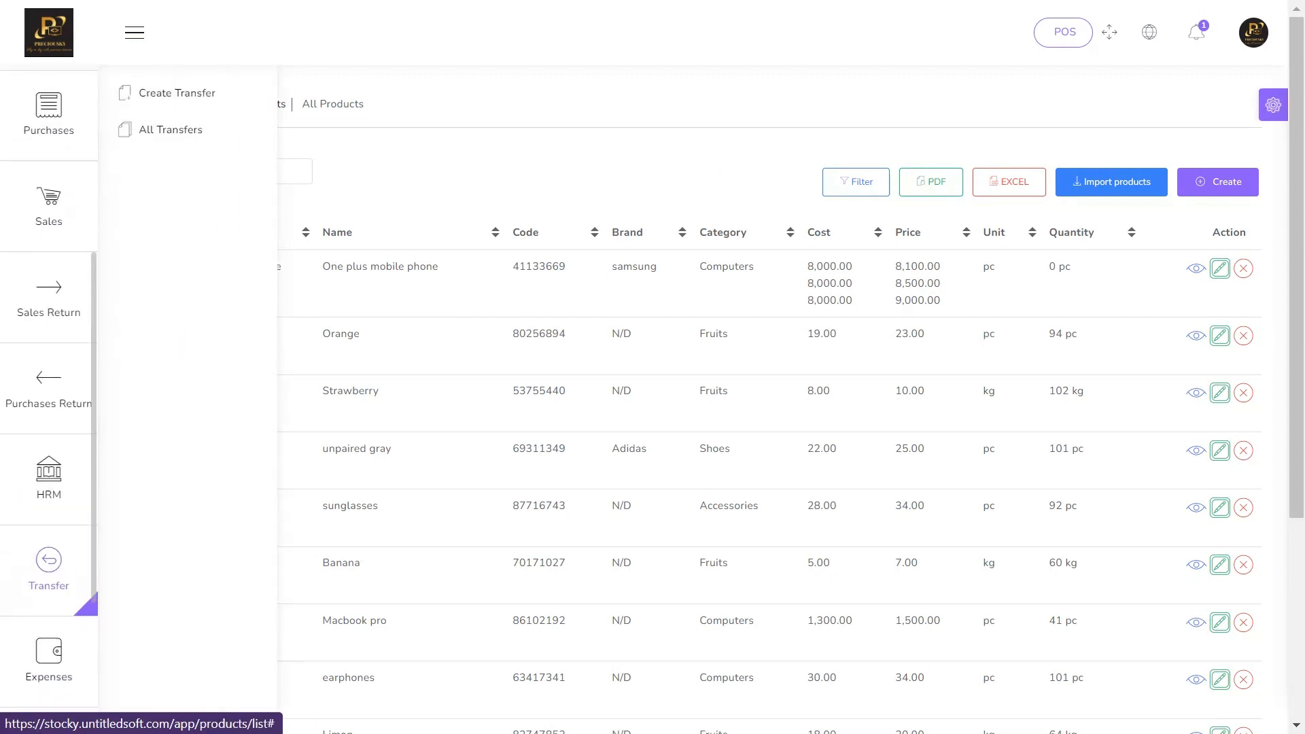
{"action": "scroll", "coordinate": [49, 585], "scroll_direction": "down", "scroll_amount": 3}
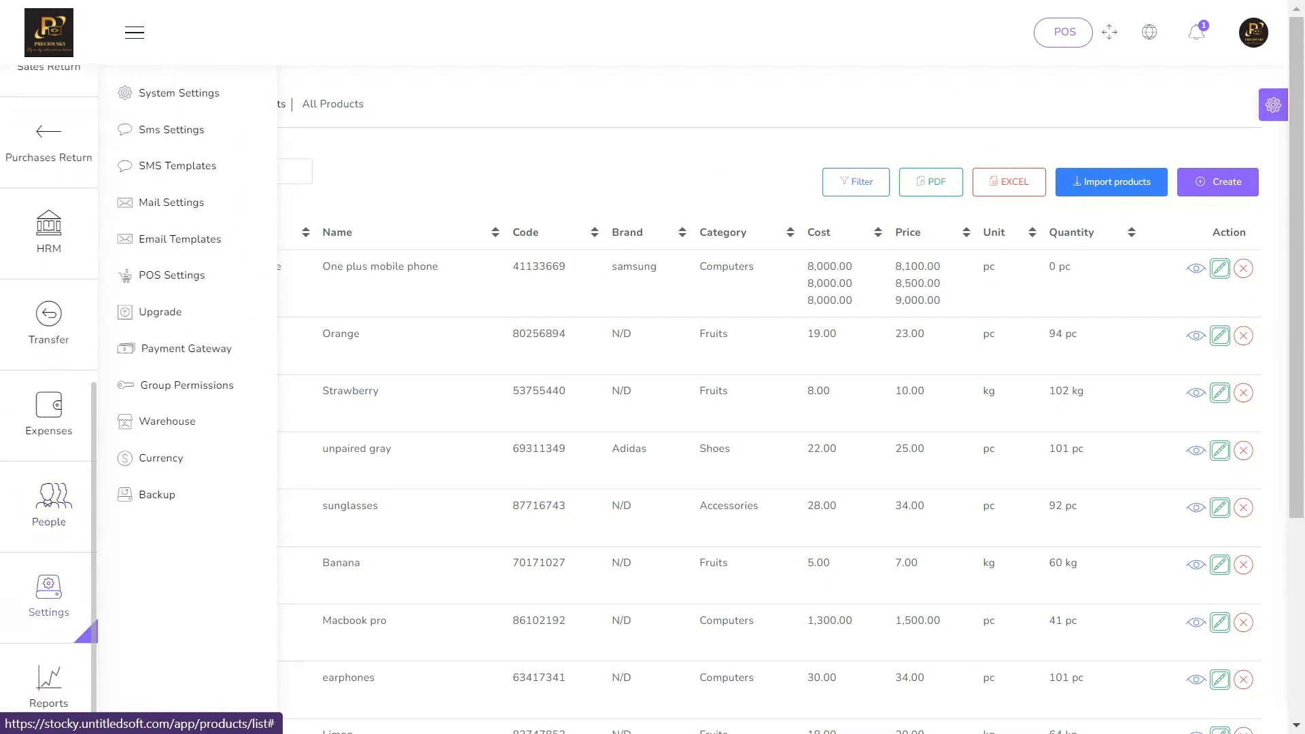
{"action": "scroll", "coordinate": [48, 408], "scroll_direction": "up", "scroll_amount": 5}
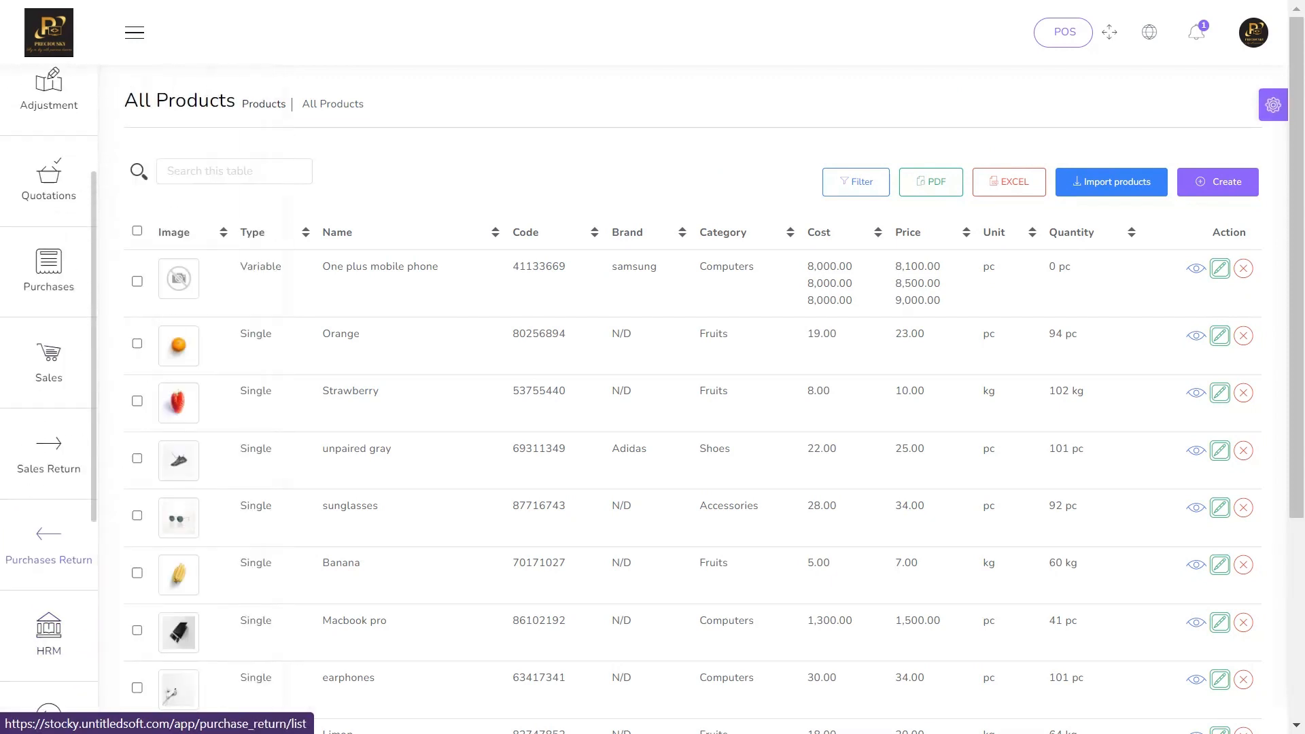
{"action": "scroll", "coordinate": [680, 408], "scroll_direction": "down", "scroll_amount": 4}
{"action": "scroll", "coordinate": [679, 407], "scroll_direction": "up", "scroll_amount": 5}
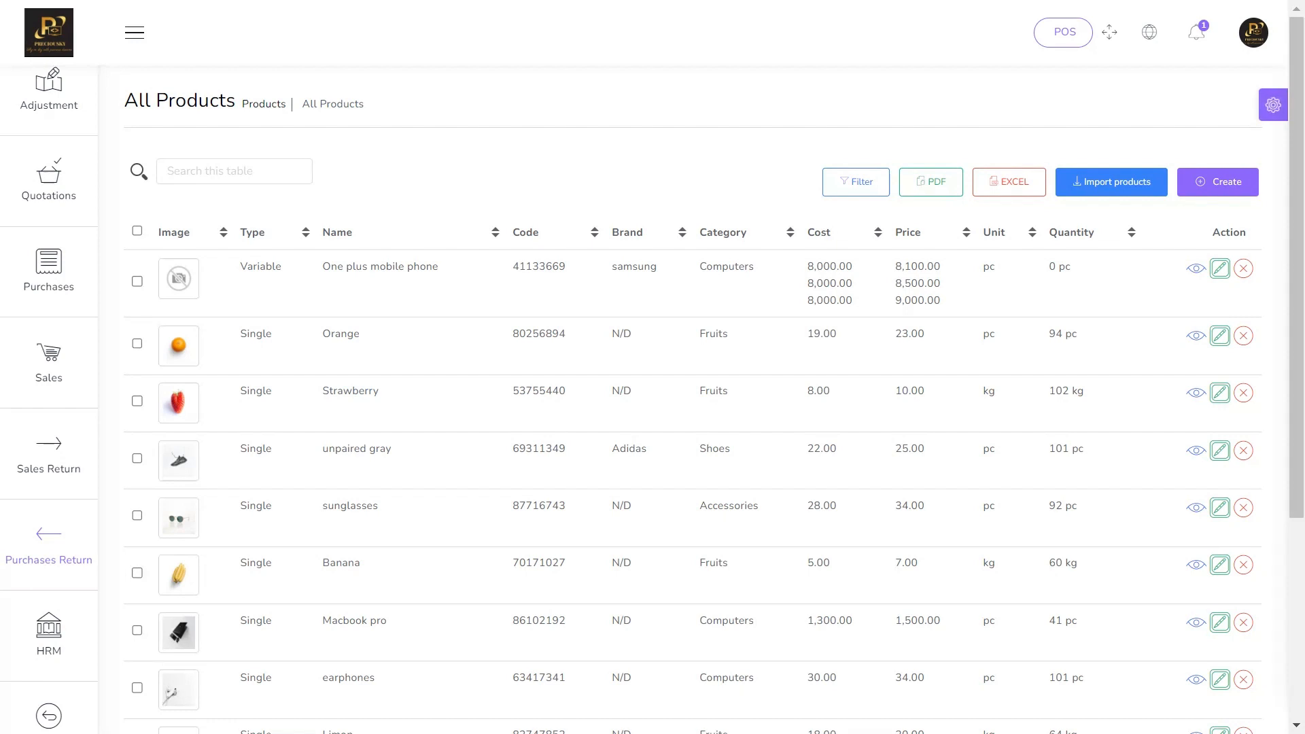
{"action": "scroll", "coordinate": [679, 408], "scroll_direction": "down", "scroll_amount": 5}
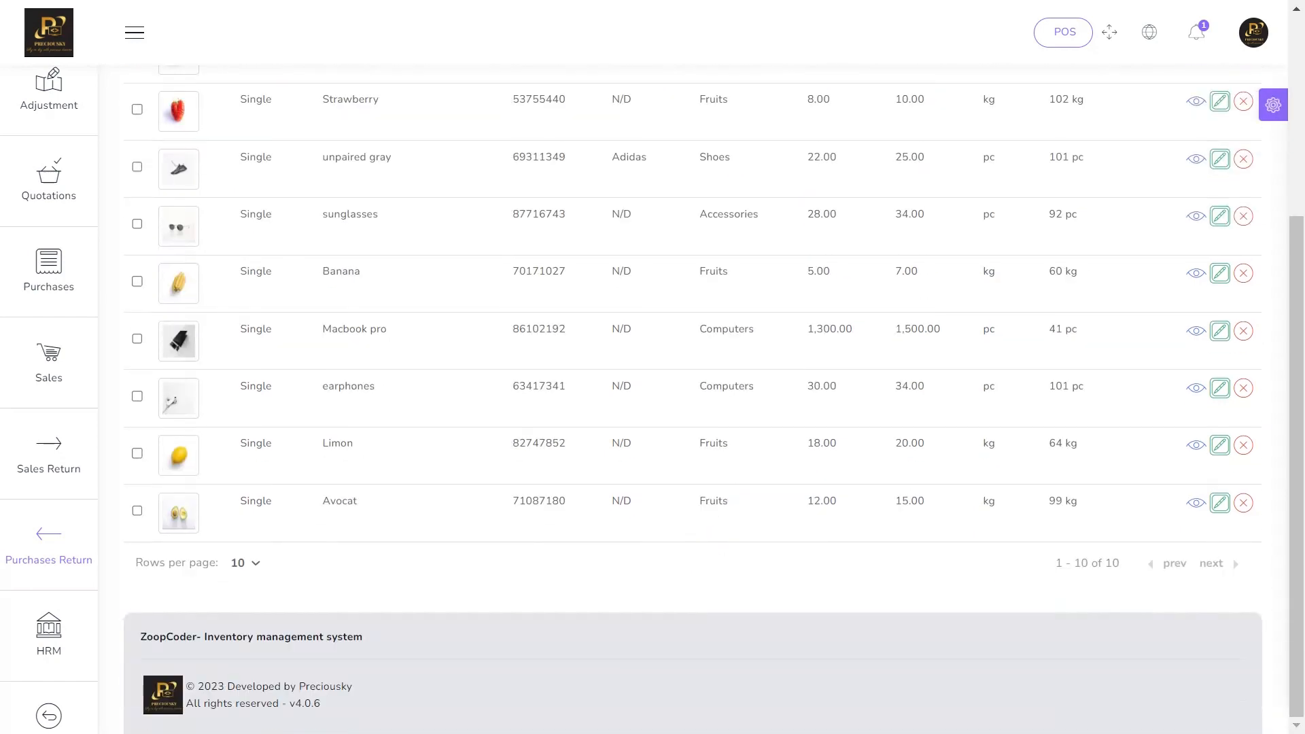
{"action": "scroll", "coordinate": [679, 407], "scroll_direction": "up", "scroll_amount": 5}
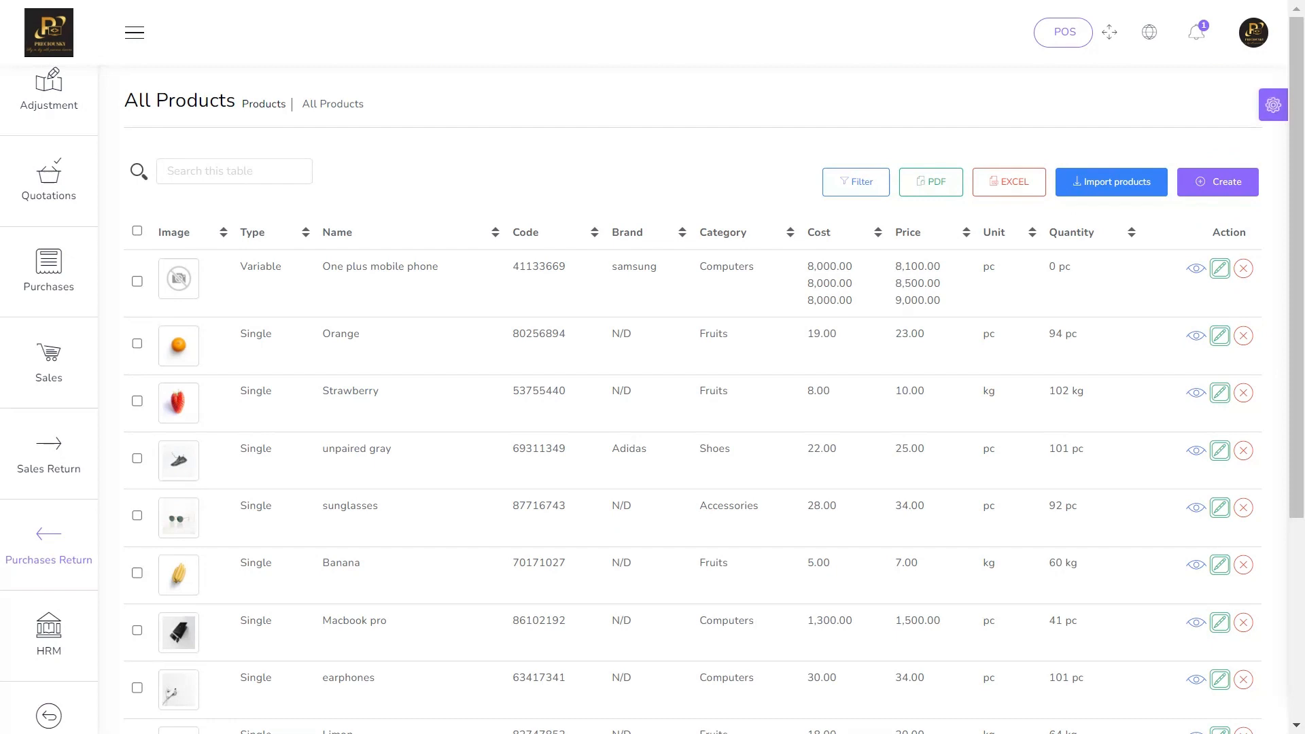
{"action": "left_click_drag", "start_coordinate": [365, 104], "coordinate": [208, 100]}
{"action": "left_click", "coordinate": [208, 101]}
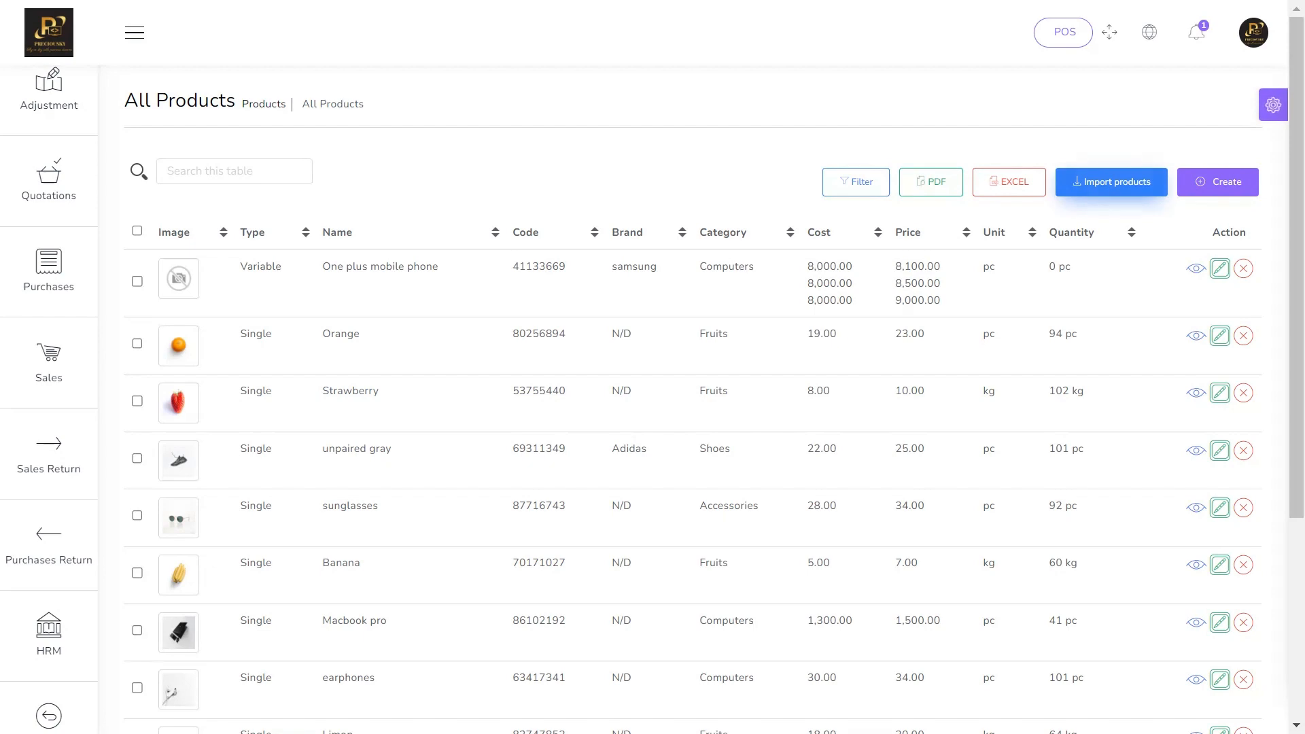
Examine the product import requirements for name and unique product code, close the import dialog and compare them with the codes in the list
{"action": "left_click", "coordinate": [1111, 182]}
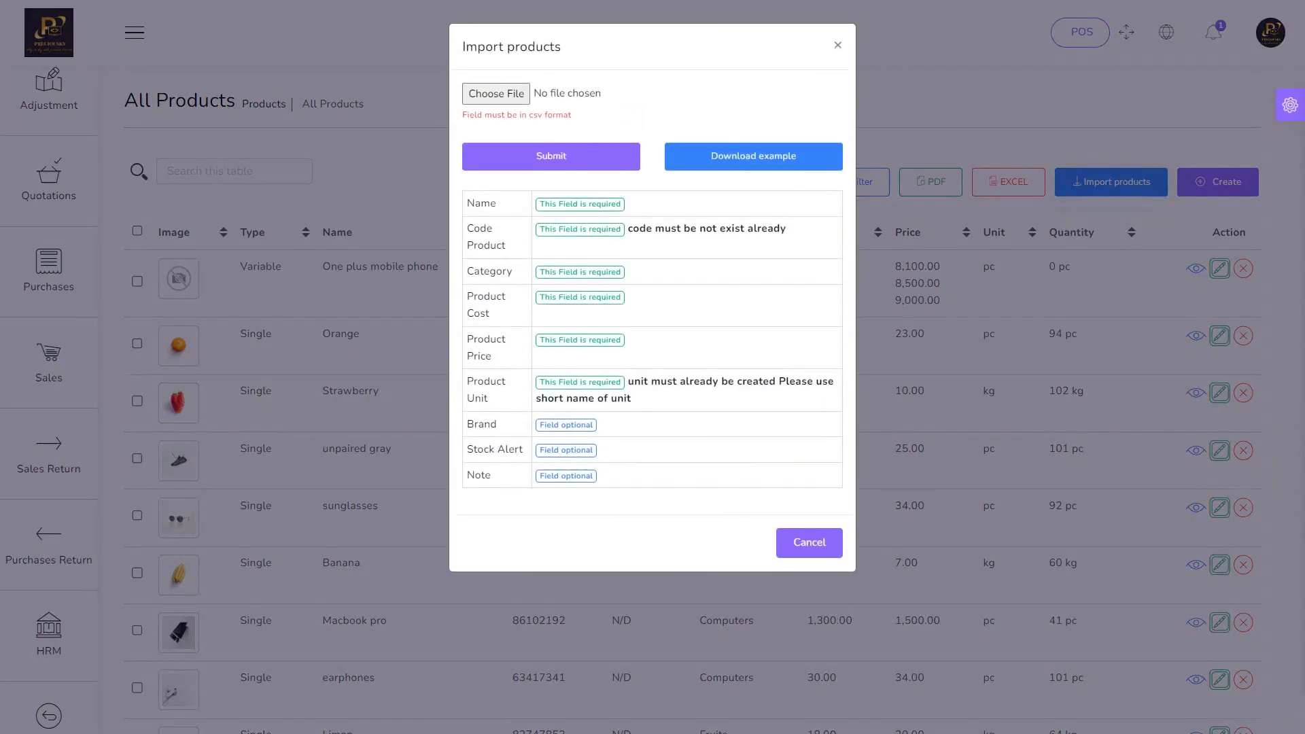
{"action": "left_click_drag", "start_coordinate": [480, 203], "coordinate": [490, 203]}
{"action": "left_click", "coordinate": [485, 203]}
{"action": "left_click_drag", "start_coordinate": [486, 228], "coordinate": [492, 229]}
{"action": "left_click_drag", "start_coordinate": [697, 228], "coordinate": [786, 228]}
{"action": "key", "text": "Escape"}
{"action": "left_click_drag", "start_coordinate": [518, 266], "coordinate": [533, 391]}
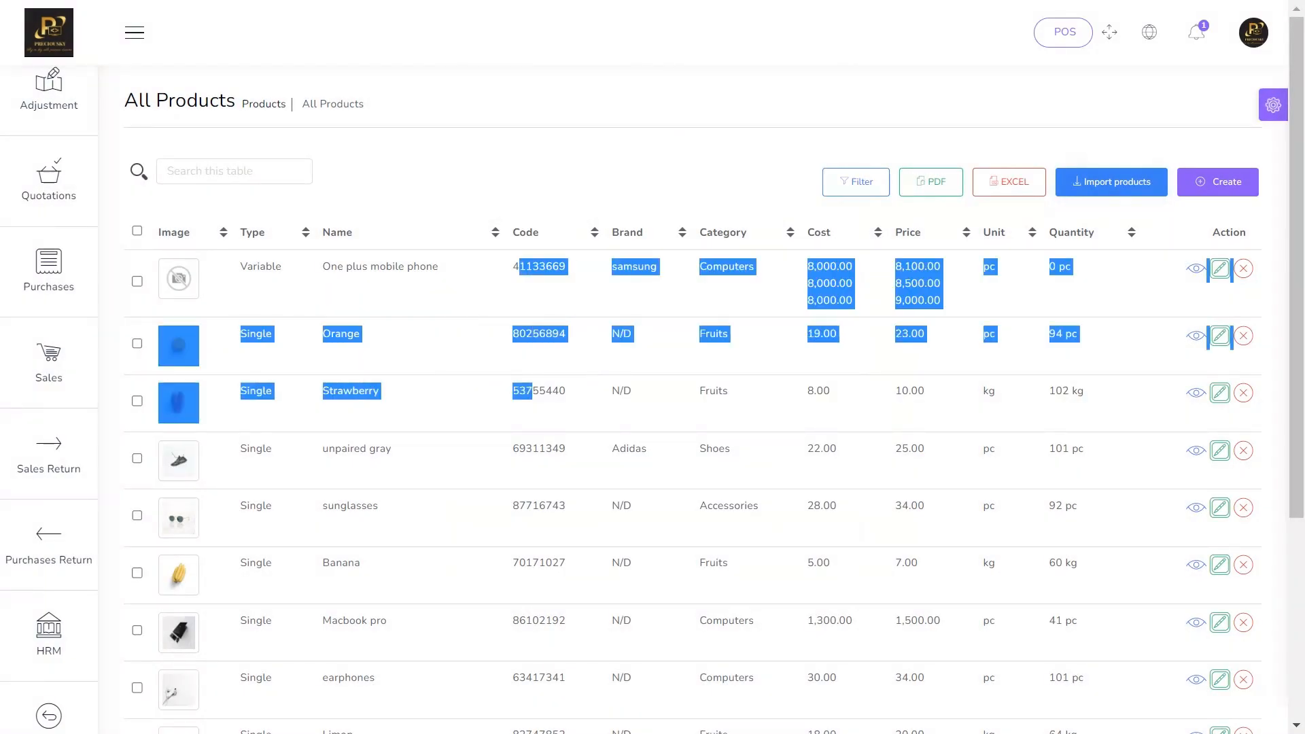
{"action": "left_click", "coordinate": [533, 391]}
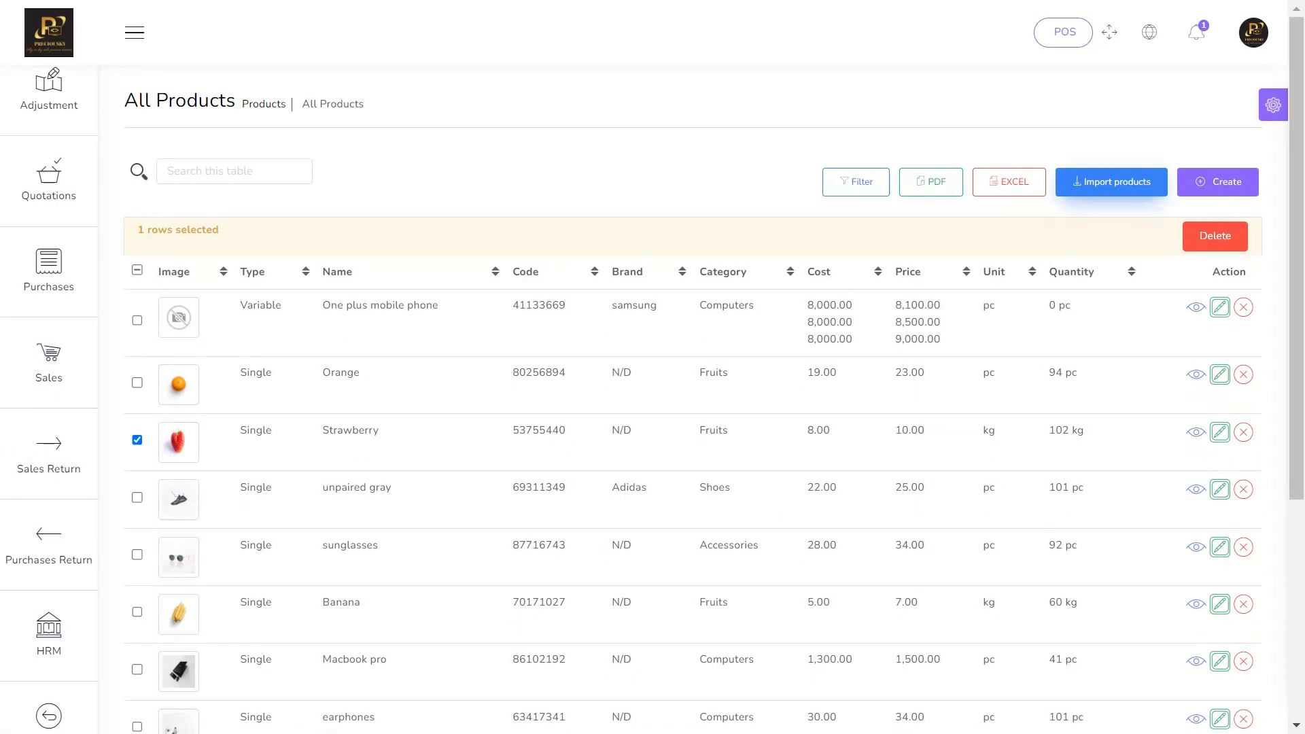
Examine the category requirement in the product import dialog, and close the dialog to check the product-related sections
{"action": "left_click", "coordinate": [1111, 182]}
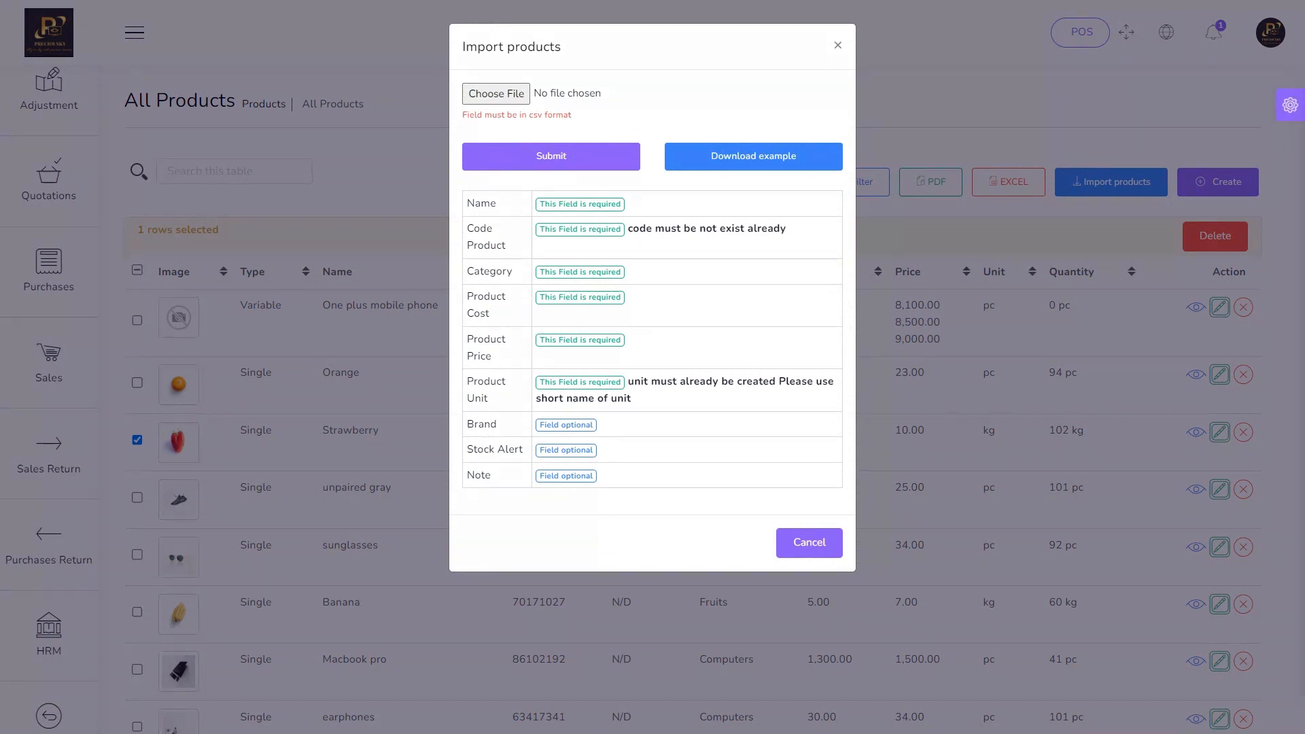
{"action": "left_click_drag", "start_coordinate": [497, 271], "coordinate": [512, 271]}
{"action": "key", "text": "Escape"}
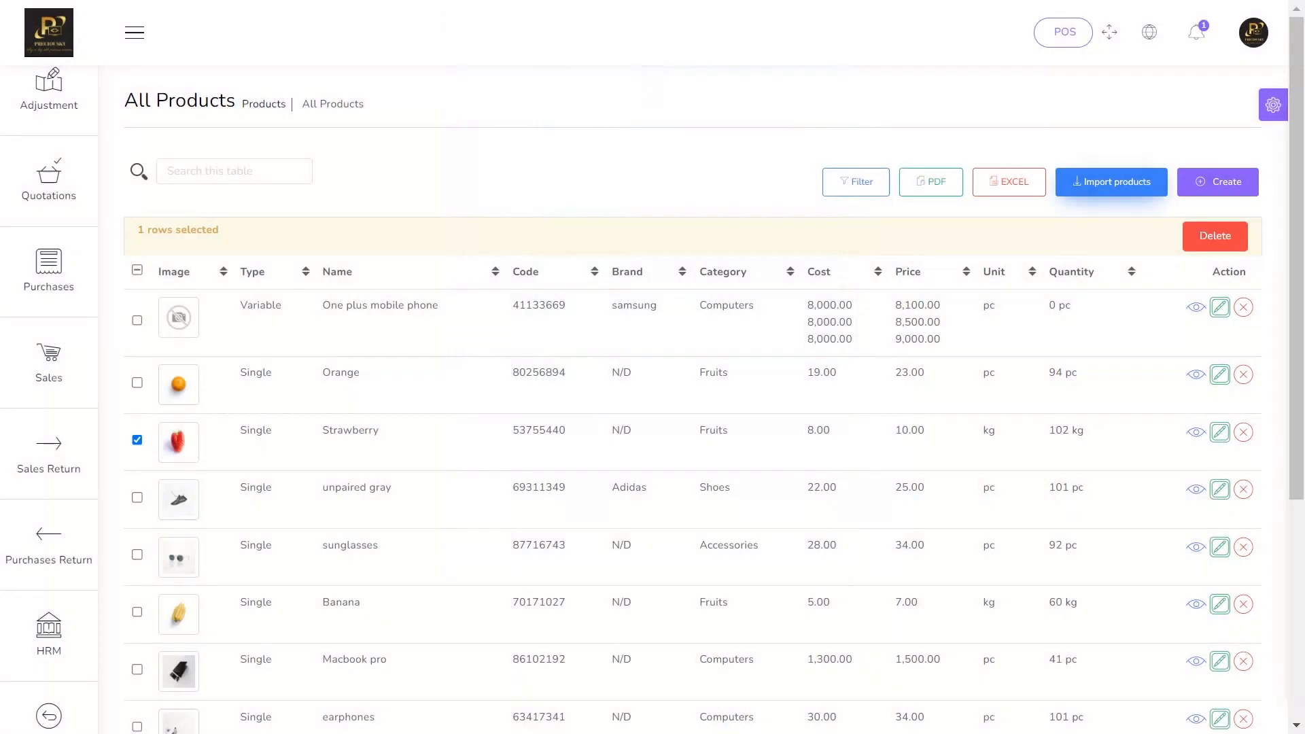
{"action": "scroll", "coordinate": [49, 383], "scroll_direction": "up", "scroll_amount": 3}
{"action": "mouse_move", "coordinate": [49, 197]}
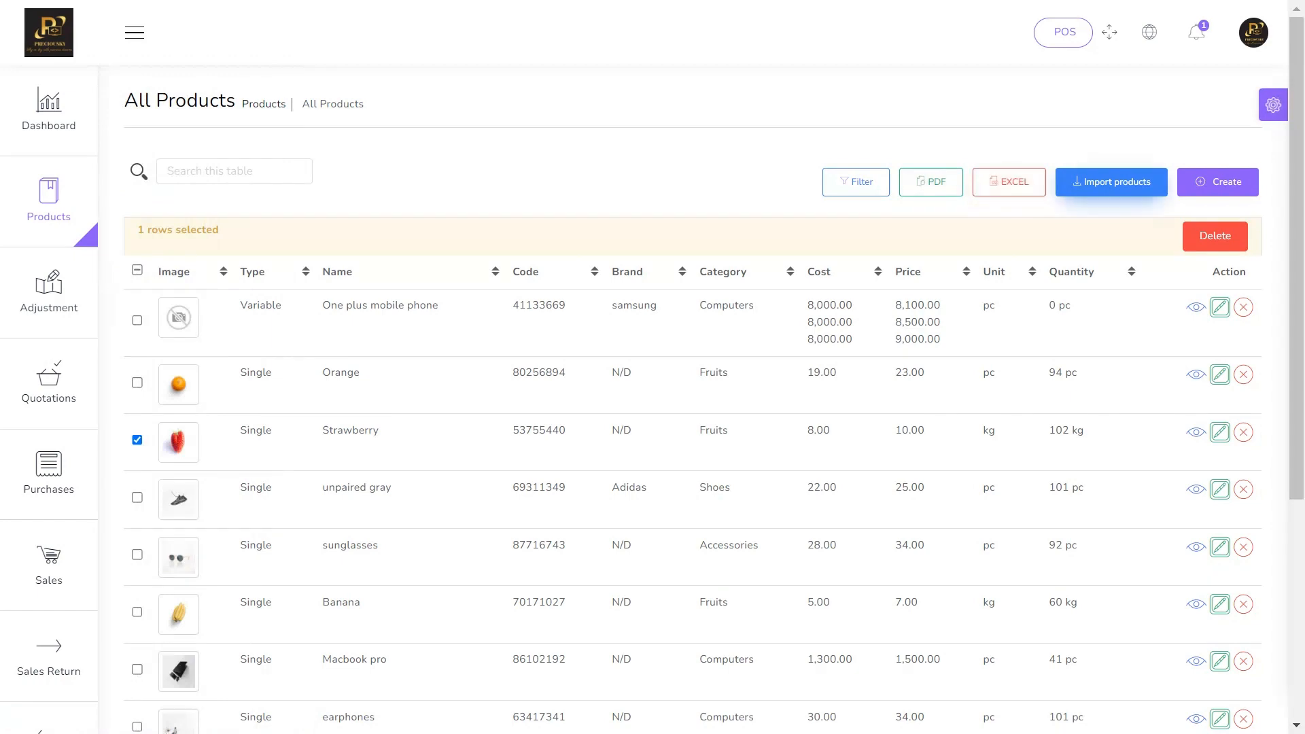
Download the example CSV file for importing products and switch to the CSV editor showing import_products
{"action": "left_click", "coordinate": [1111, 182]}
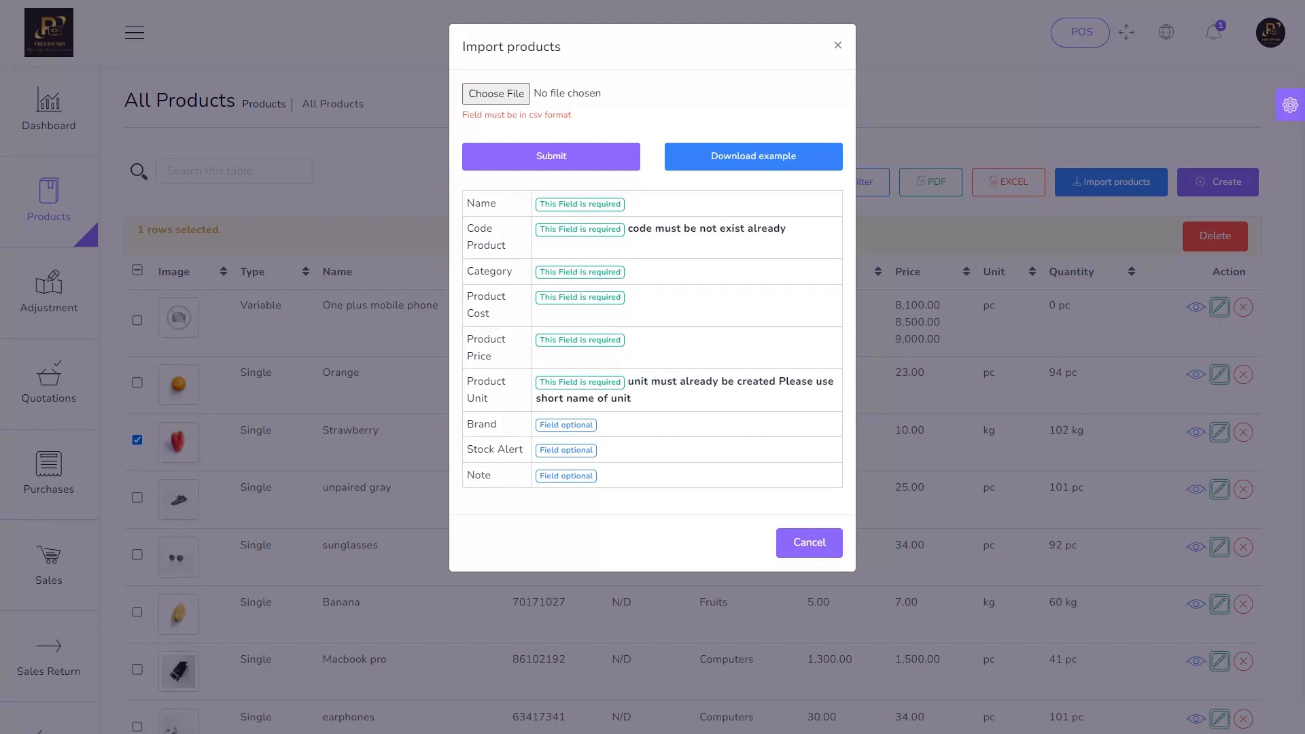
{"action": "left_click", "coordinate": [753, 155]}
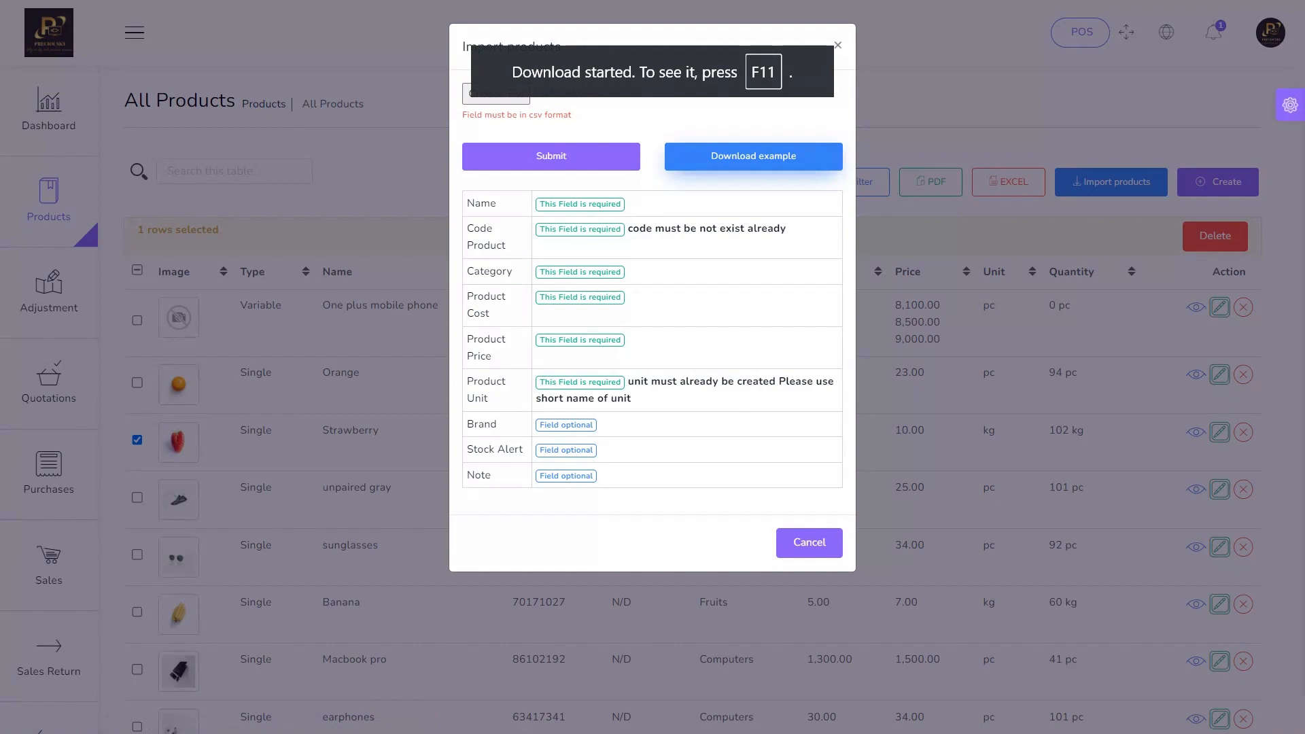
{"action": "key", "text": "alt+Tab"}
{"action": "key", "text": "alt+Tab"}
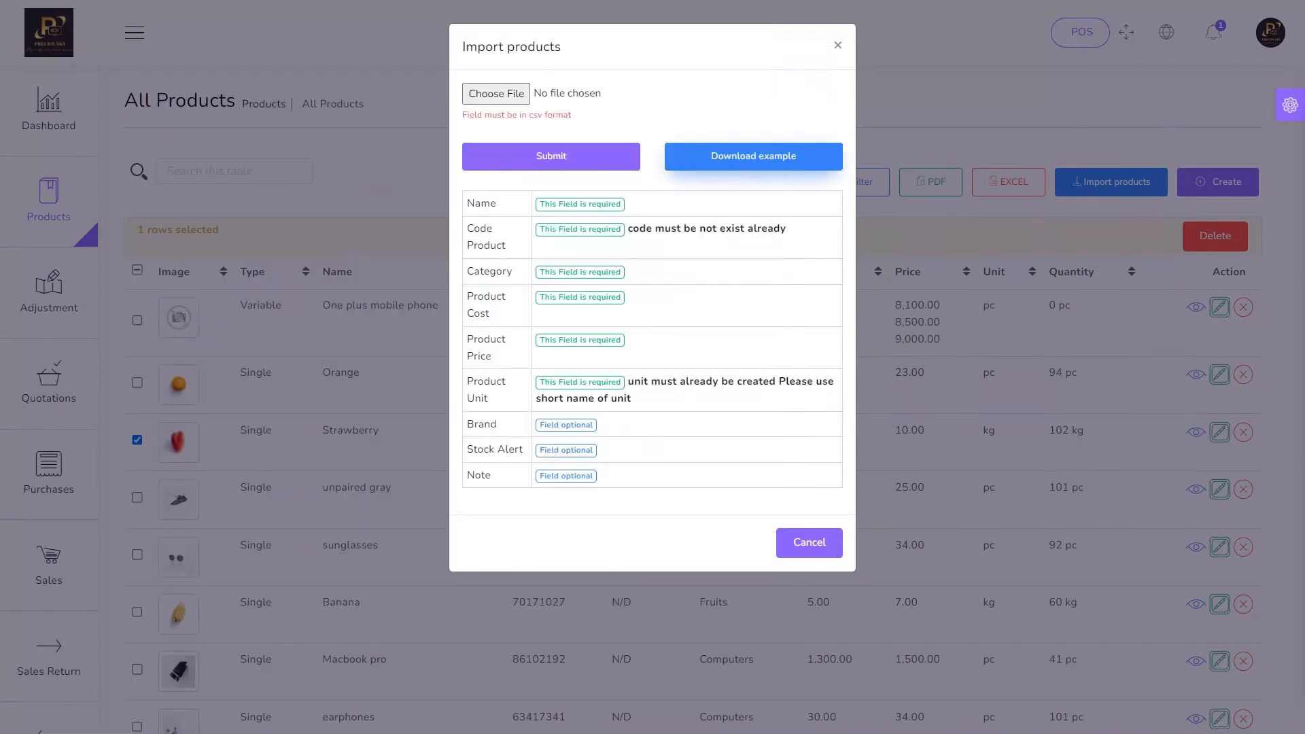
{"action": "key", "text": "alt+Tab"}
{"action": "key", "text": "Tab"}
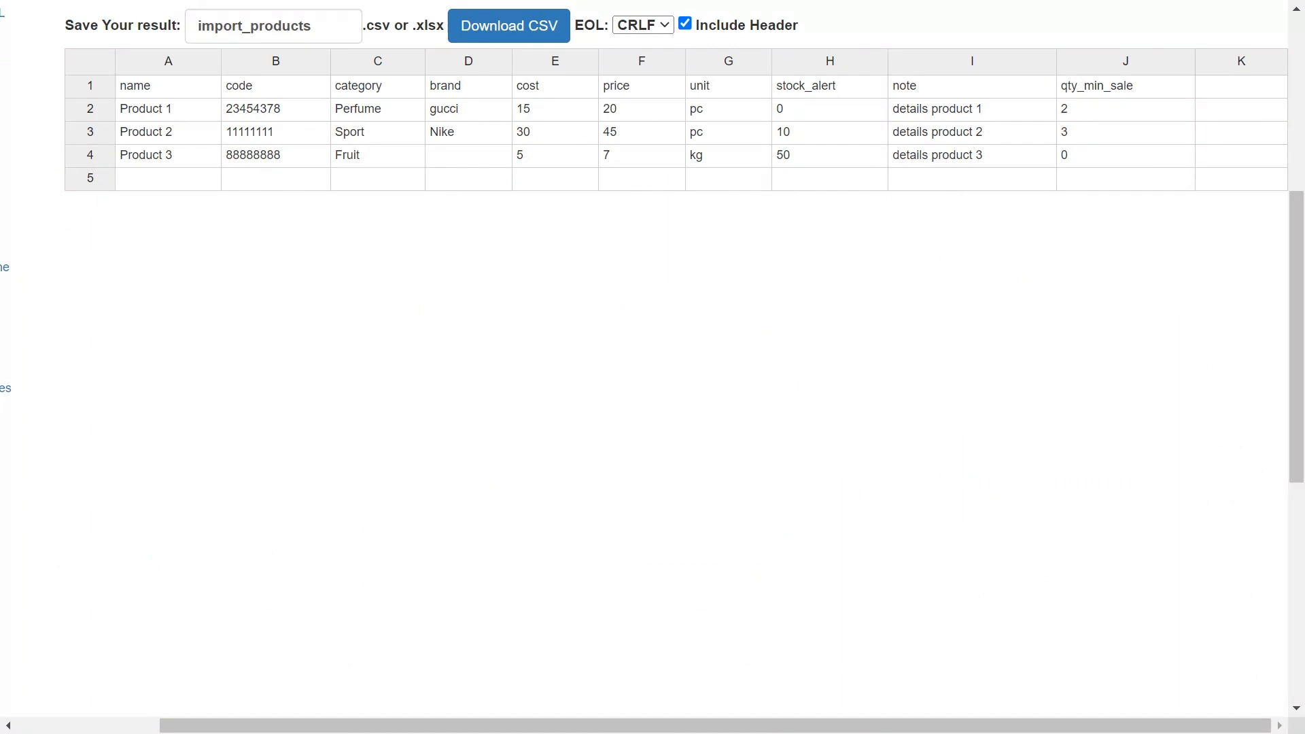
Clear the three sample product rows beneath the header row in the import_products sheet, keeping the column headers
{"action": "left_click", "coordinate": [168, 86]}
{"action": "key", "text": "Right"}
{"action": "key", "text": "Right"}
{"action": "key", "text": "Right"}
{"action": "key", "text": "Right"}
{"action": "left_click_drag", "start_coordinate": [168, 109], "coordinate": [1125, 155]}
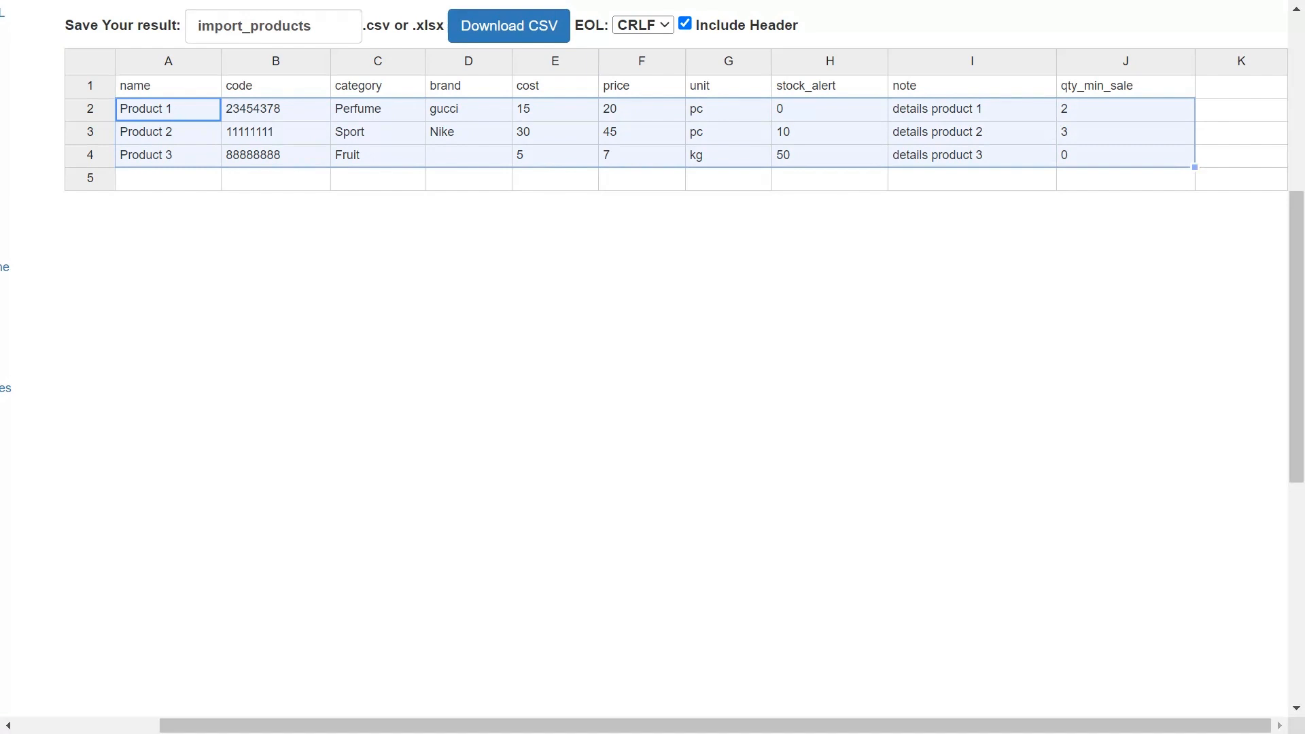
{"action": "key", "text": "Delete"}
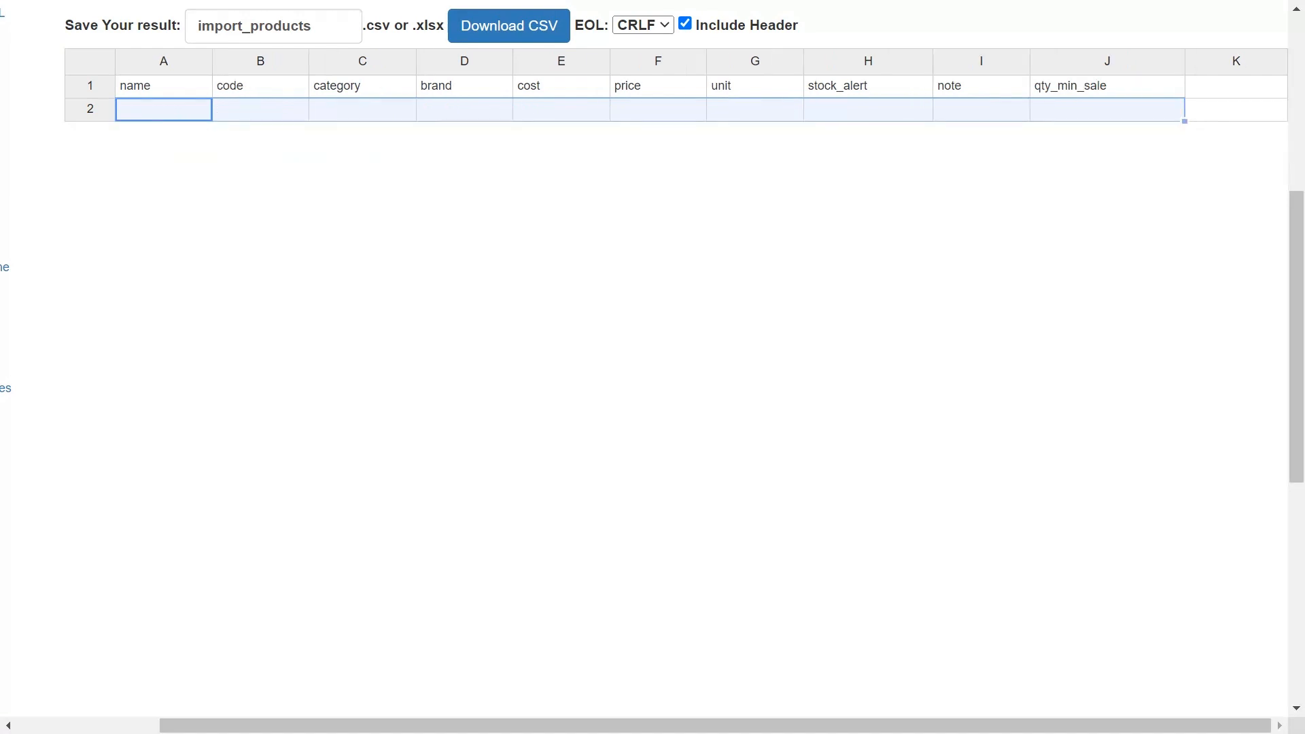
{"action": "left_click", "coordinate": [163, 108]}
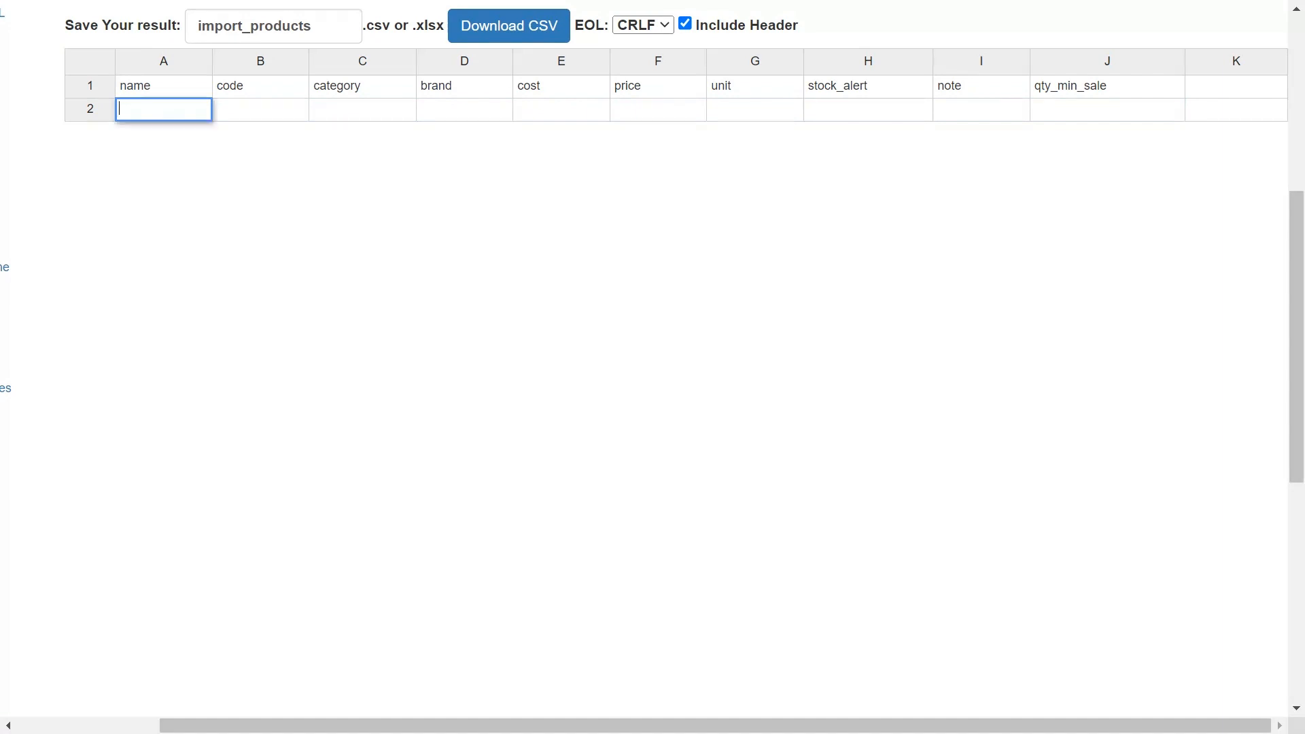
{"action": "double_click", "coordinate": [163, 86]}
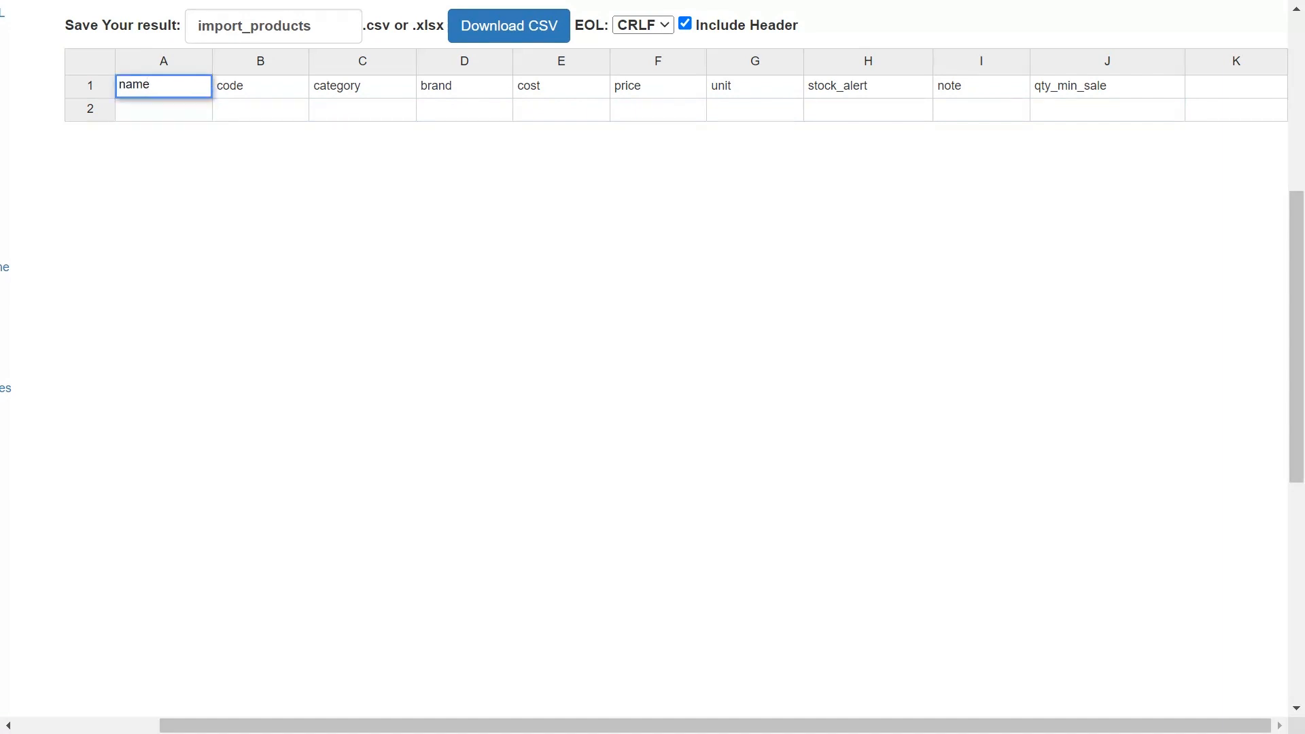
{"action": "left_click", "coordinate": [260, 108]}
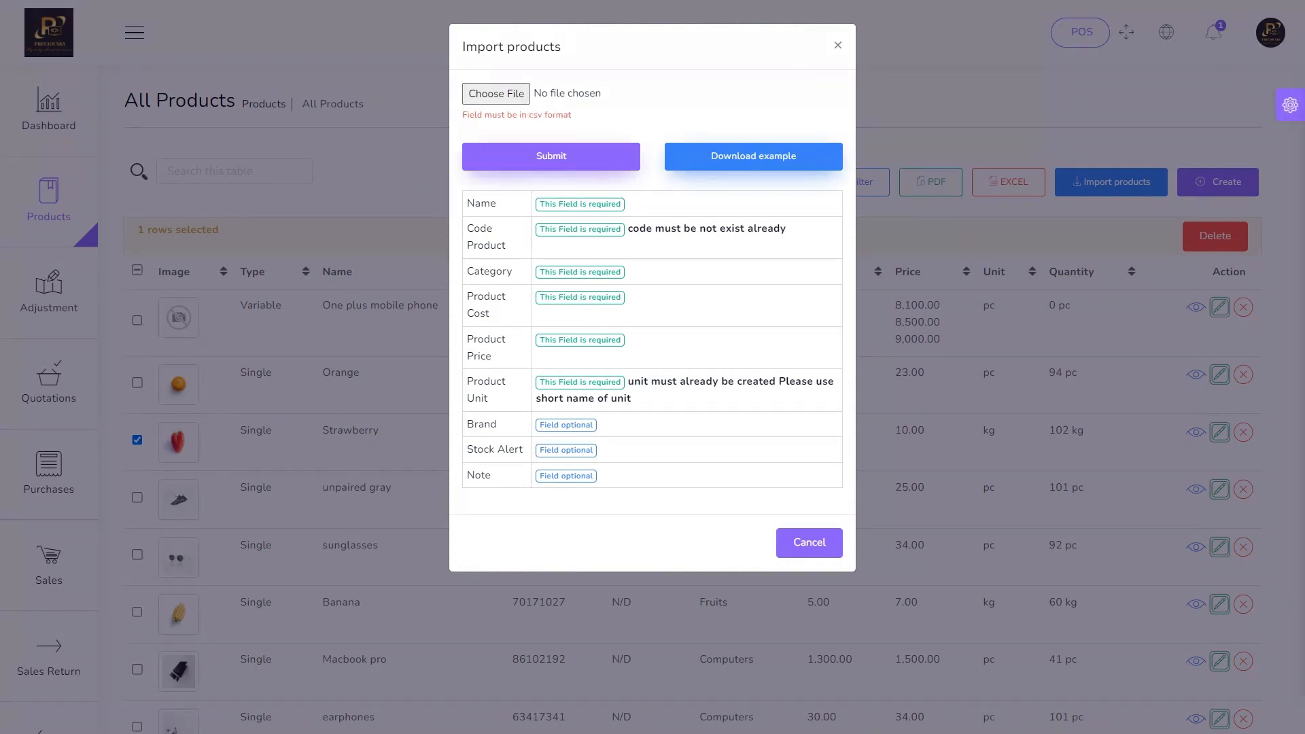
Close the import dialog without importing a file and export the product list to PDF
{"action": "left_click", "coordinate": [808, 542]}
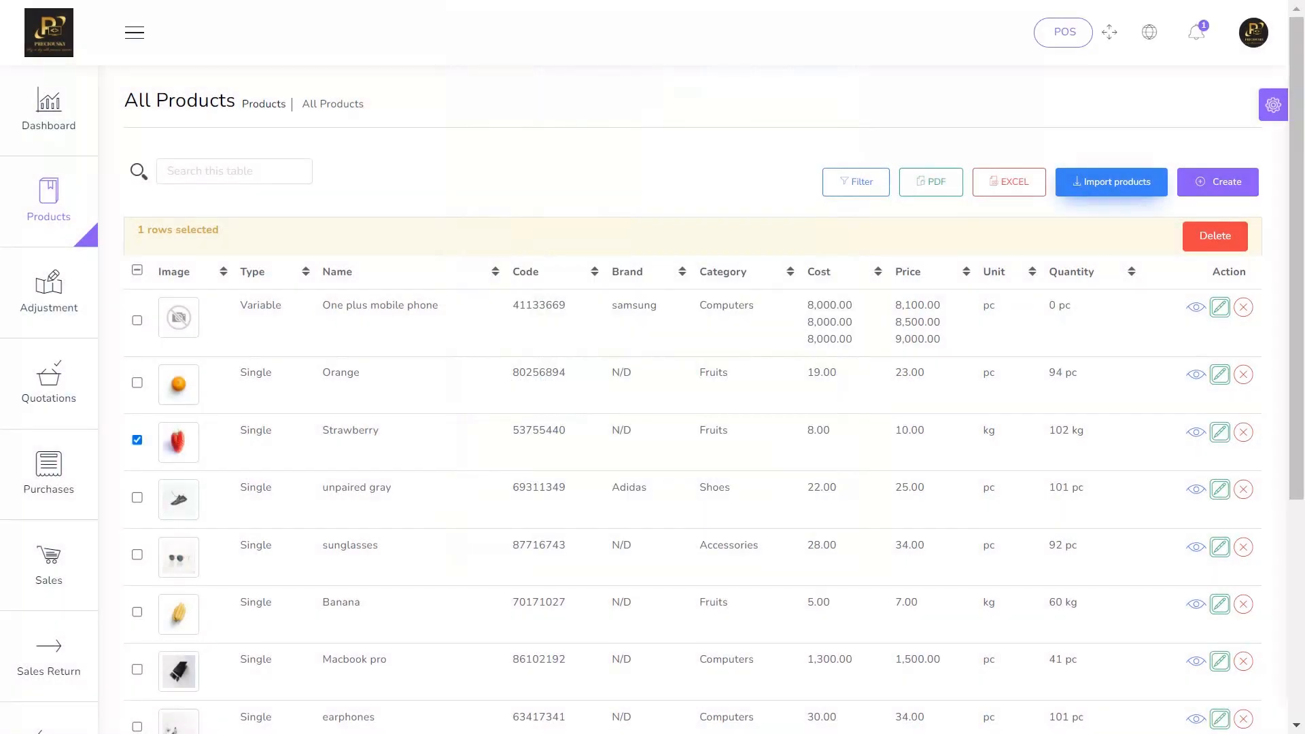
{"action": "scroll", "coordinate": [692, 399], "scroll_direction": "down", "scroll_amount": 5}
{"action": "scroll", "coordinate": [692, 400], "scroll_direction": "up", "scroll_amount": 5}
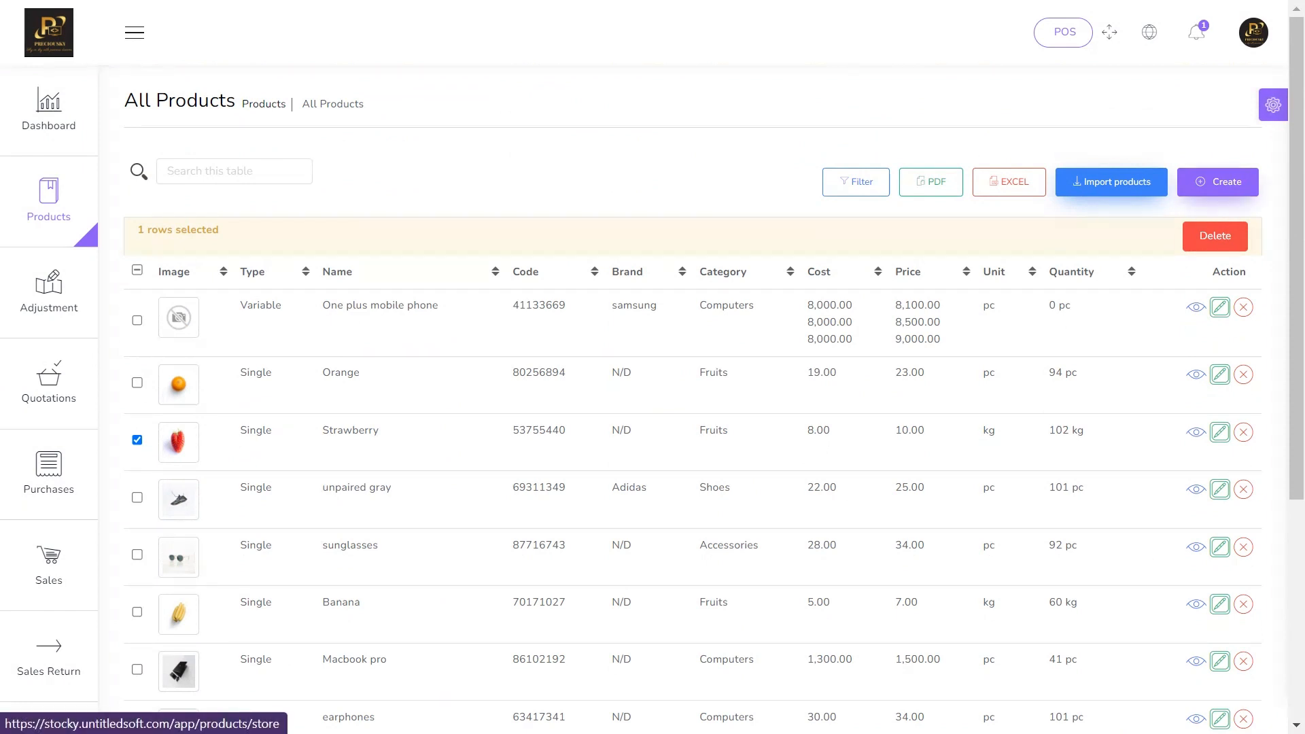
{"action": "mouse_move", "coordinate": [48, 200]}
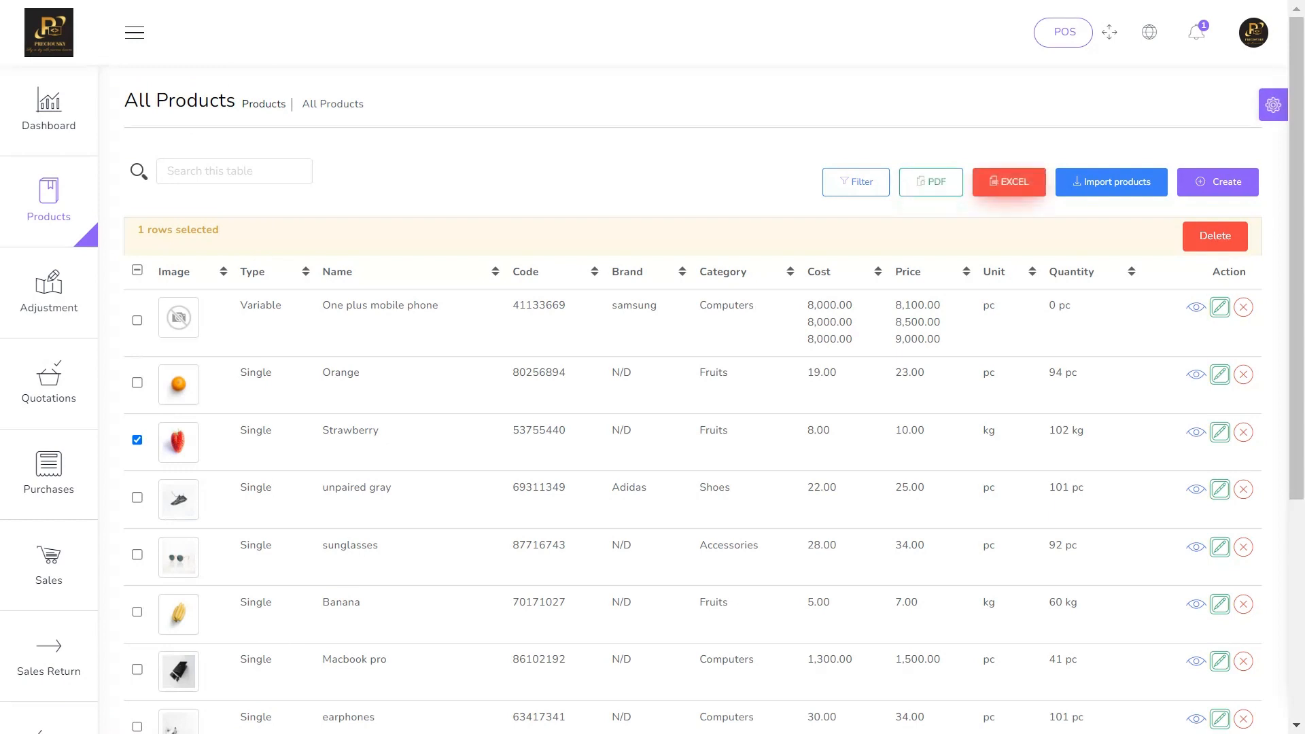
{"action": "left_click", "coordinate": [930, 182]}
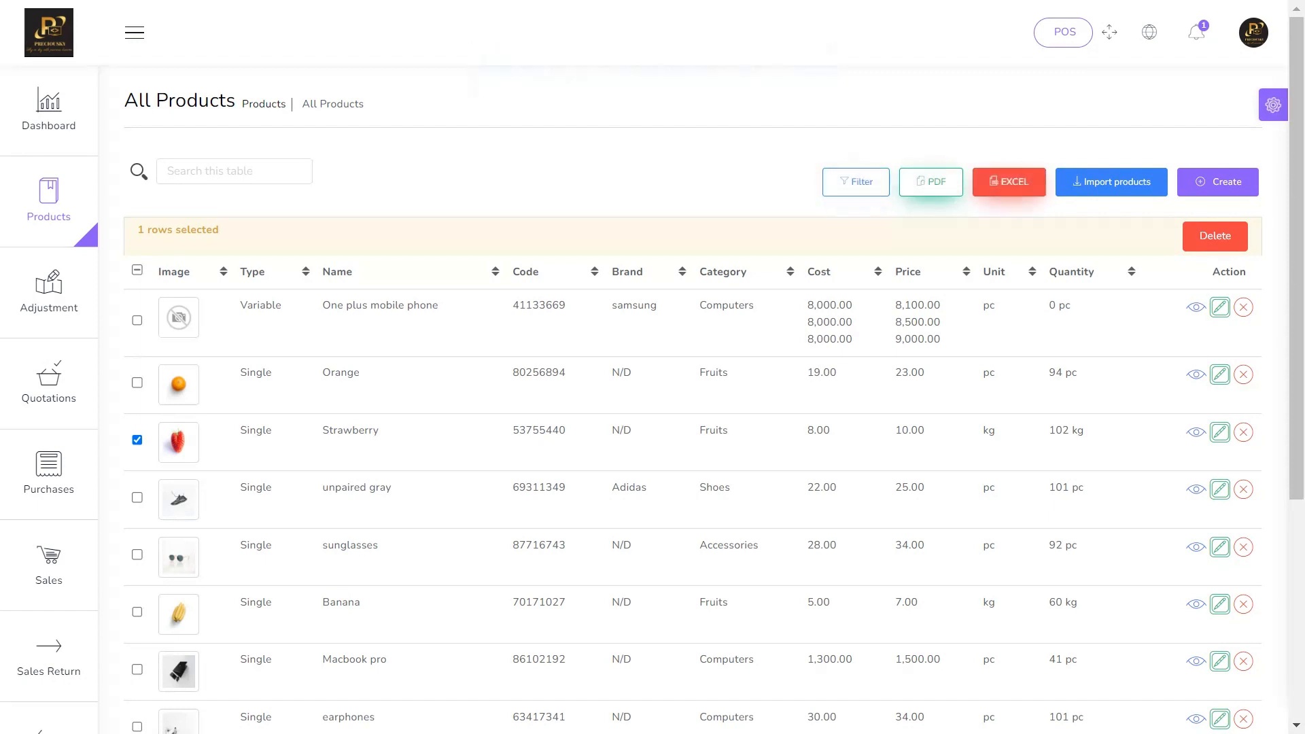
Filter the product list by the Computers category, check the available brands and close the filter panel
{"action": "left_click", "coordinate": [855, 182]}
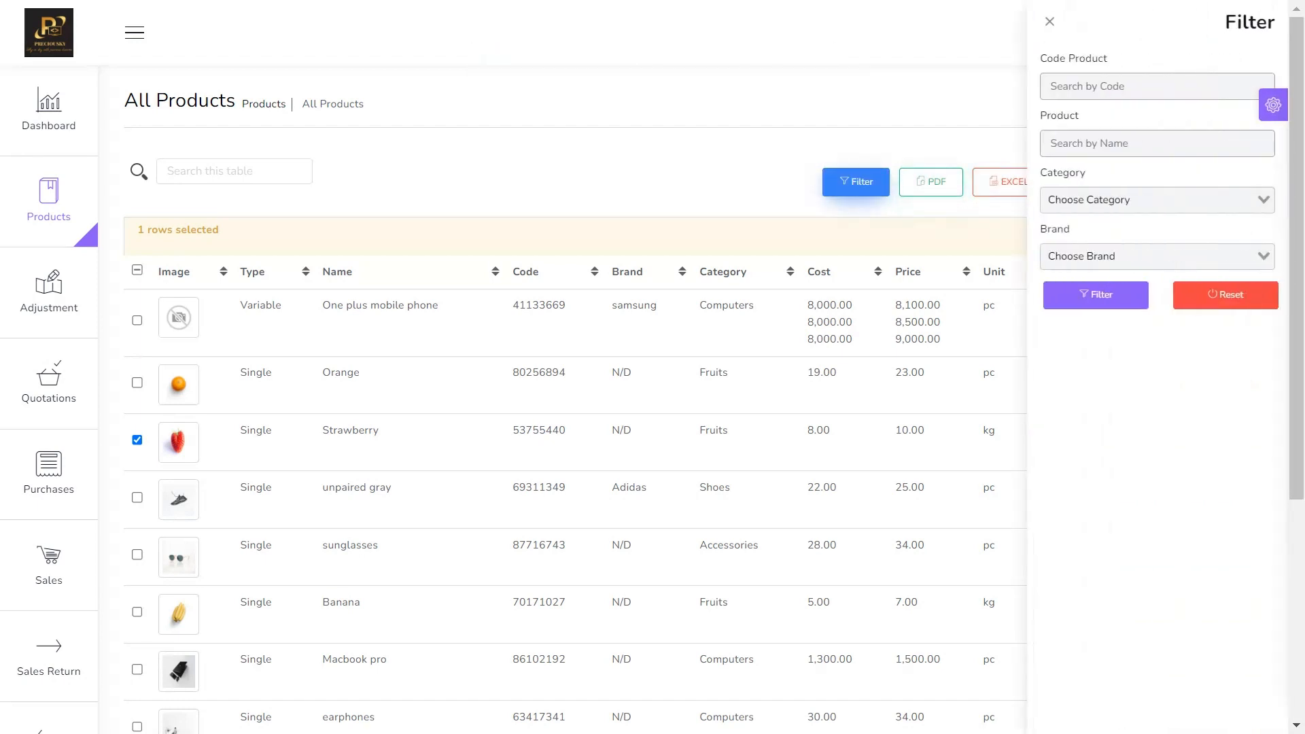
{"action": "scroll", "coordinate": [575, 408], "scroll_direction": "down", "scroll_amount": 5}
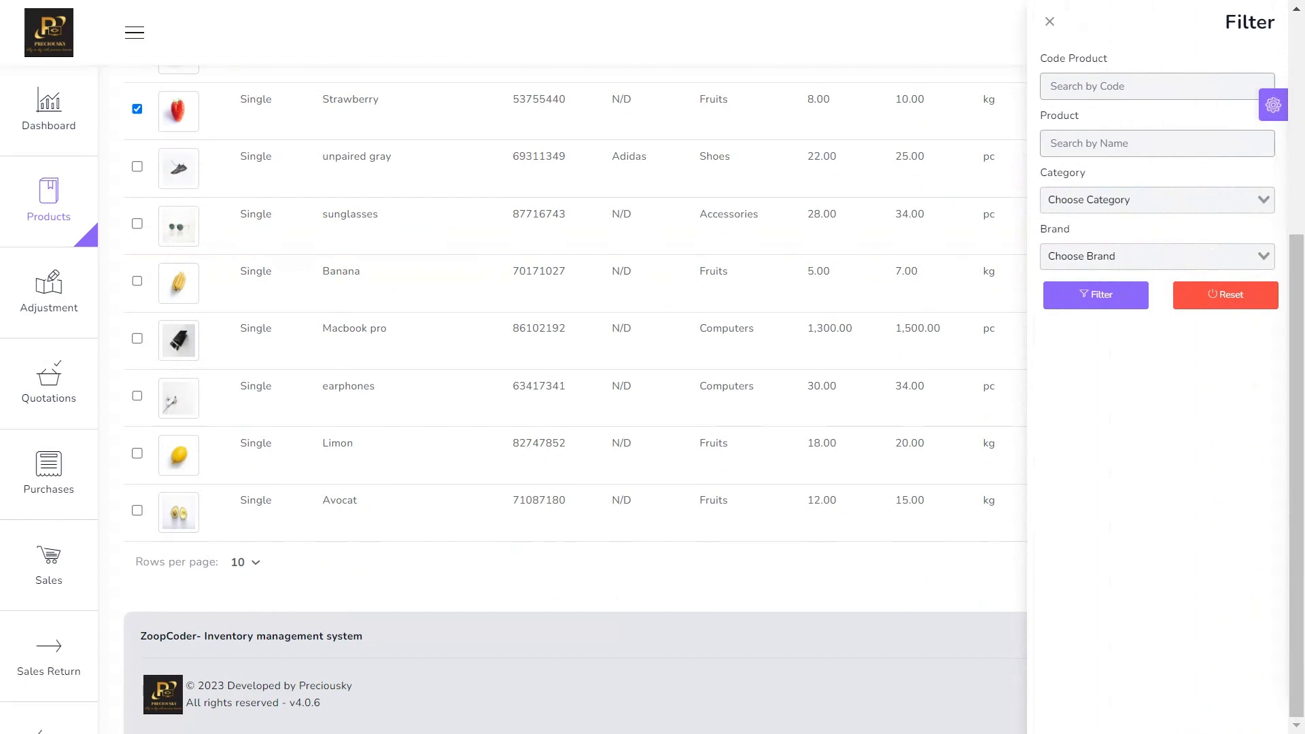
{"action": "scroll", "coordinate": [574, 408], "scroll_direction": "up", "scroll_amount": 5}
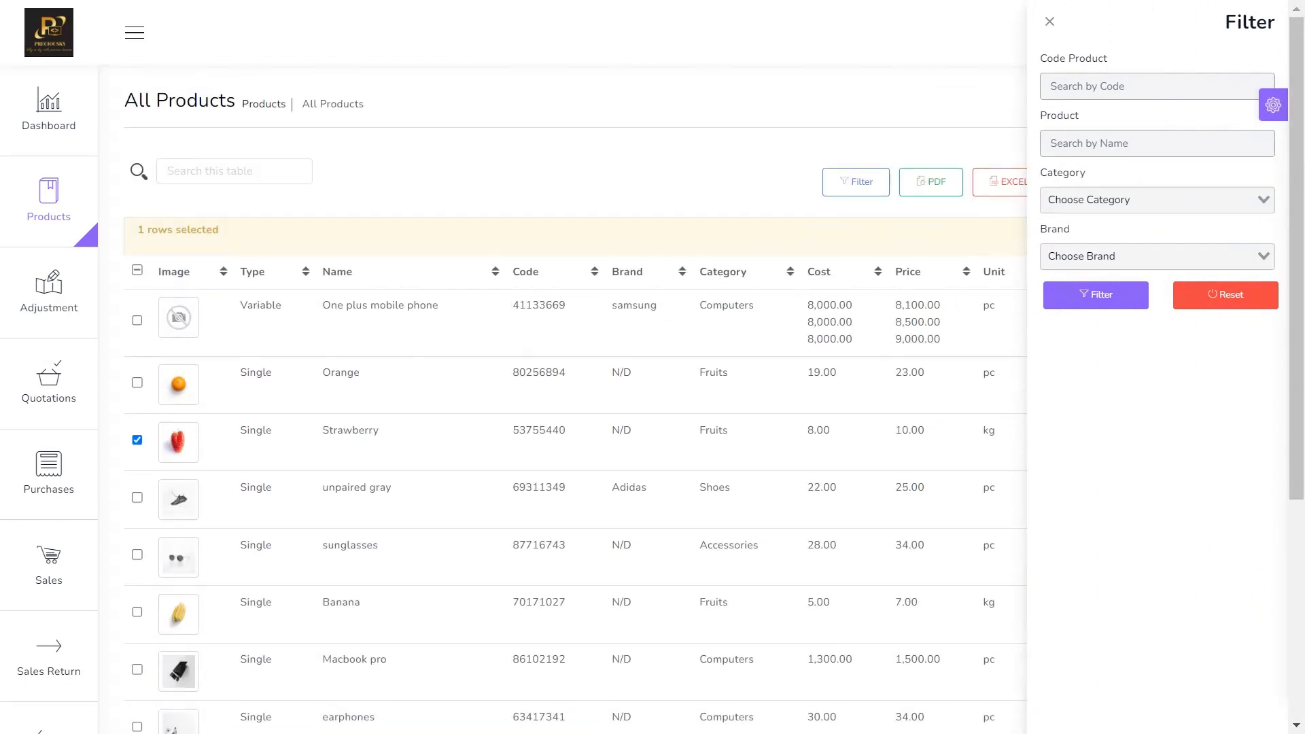
{"action": "left_click", "coordinate": [1051, 86]}
{"action": "left_click", "coordinate": [1051, 143]}
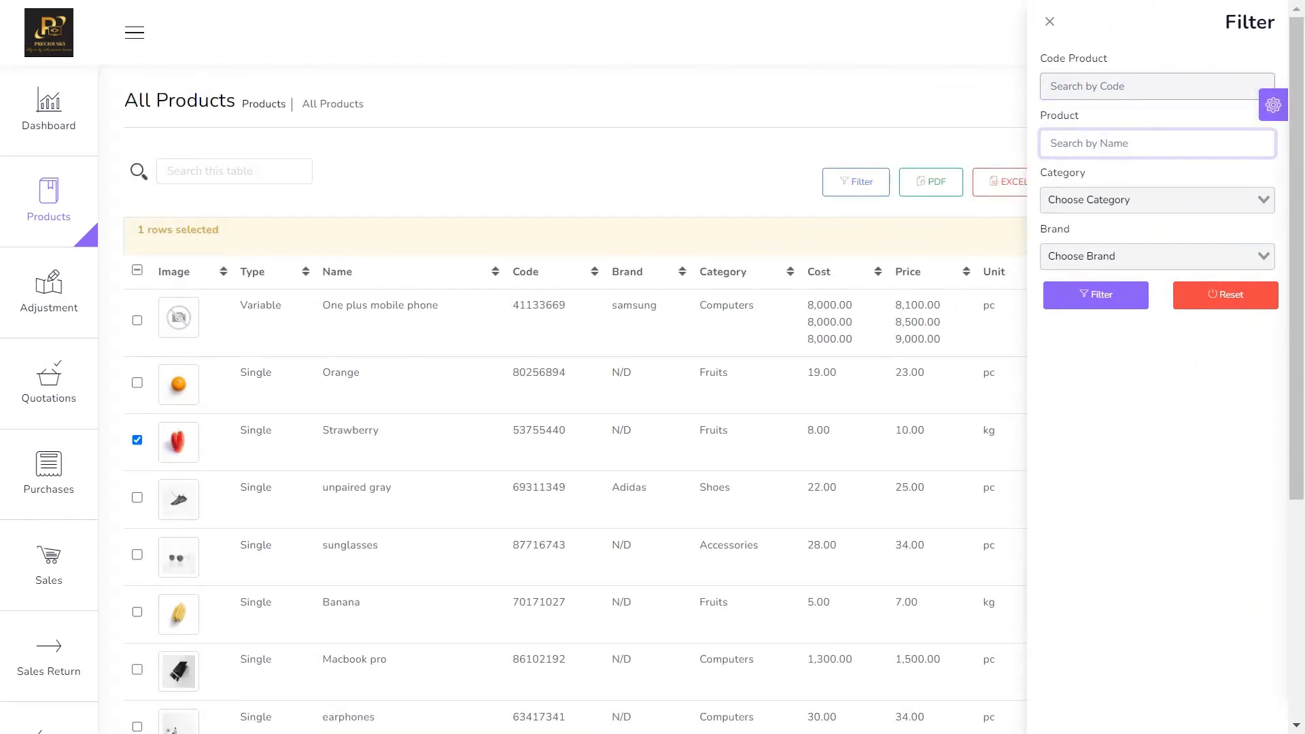
{"action": "left_click", "coordinate": [1051, 86]}
{"action": "left_click", "coordinate": [1156, 199]}
{"action": "left_click", "coordinate": [1156, 247]}
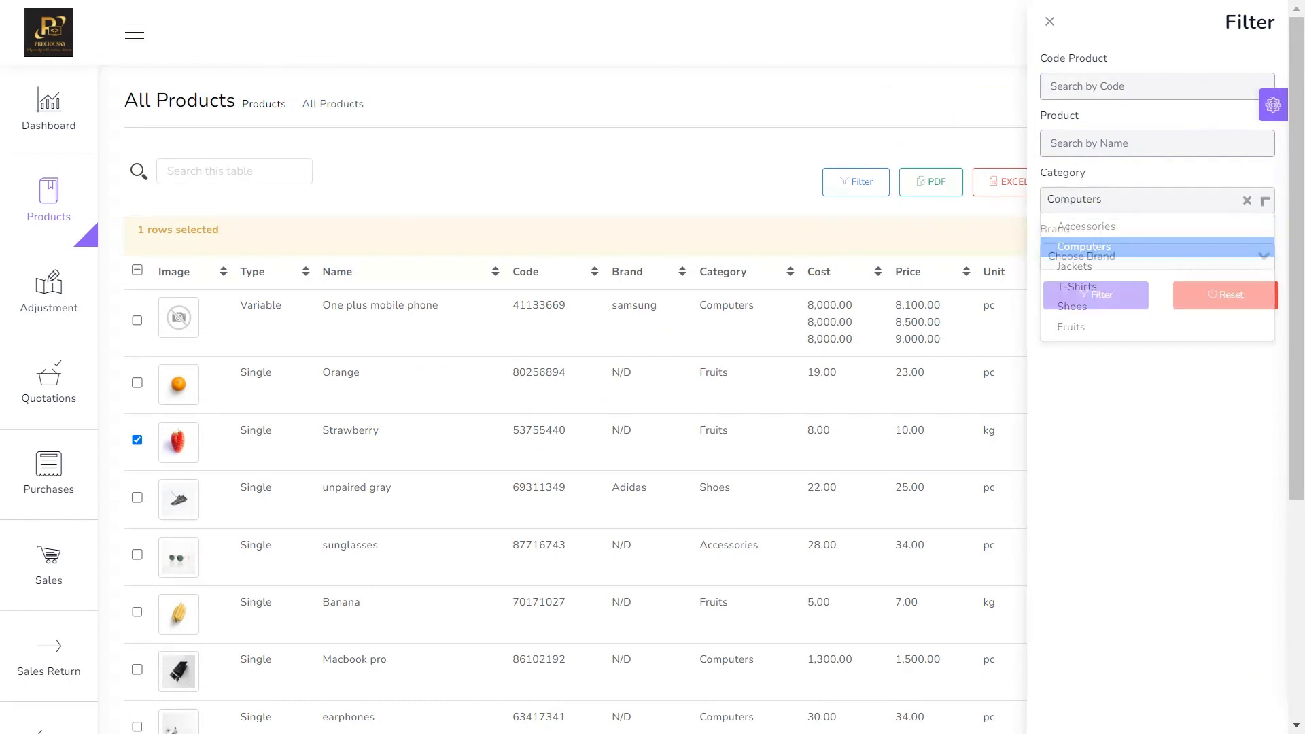
{"action": "left_click", "coordinate": [1156, 256]}
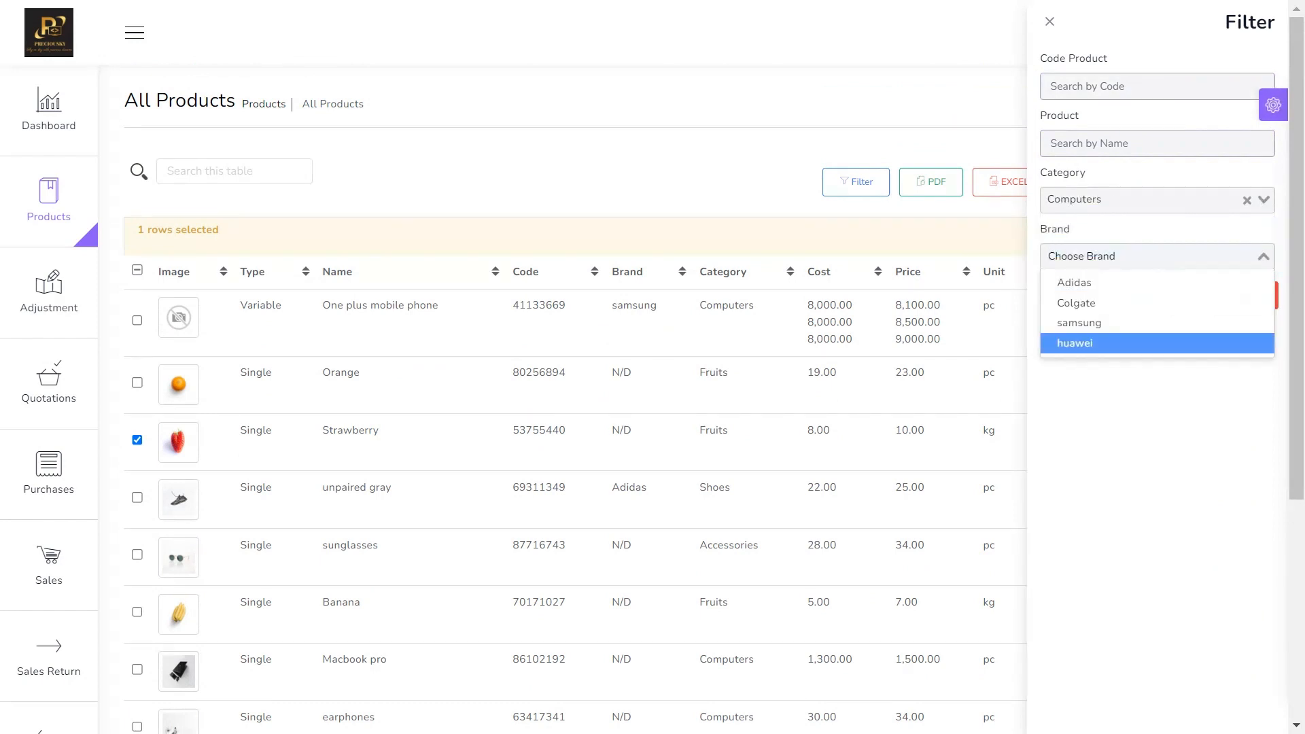
{"action": "key", "text": "Escape"}
{"action": "left_click", "coordinate": [1095, 294]}
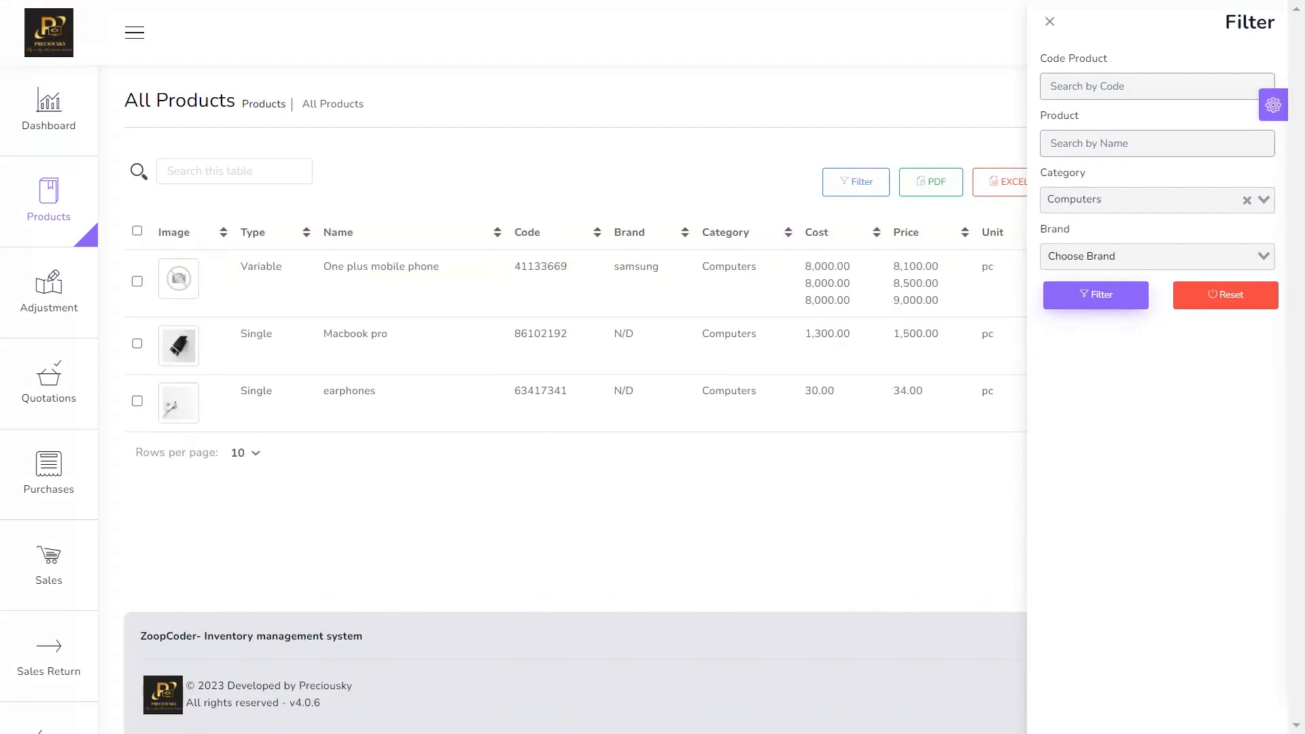
{"action": "left_click", "coordinate": [1048, 21]}
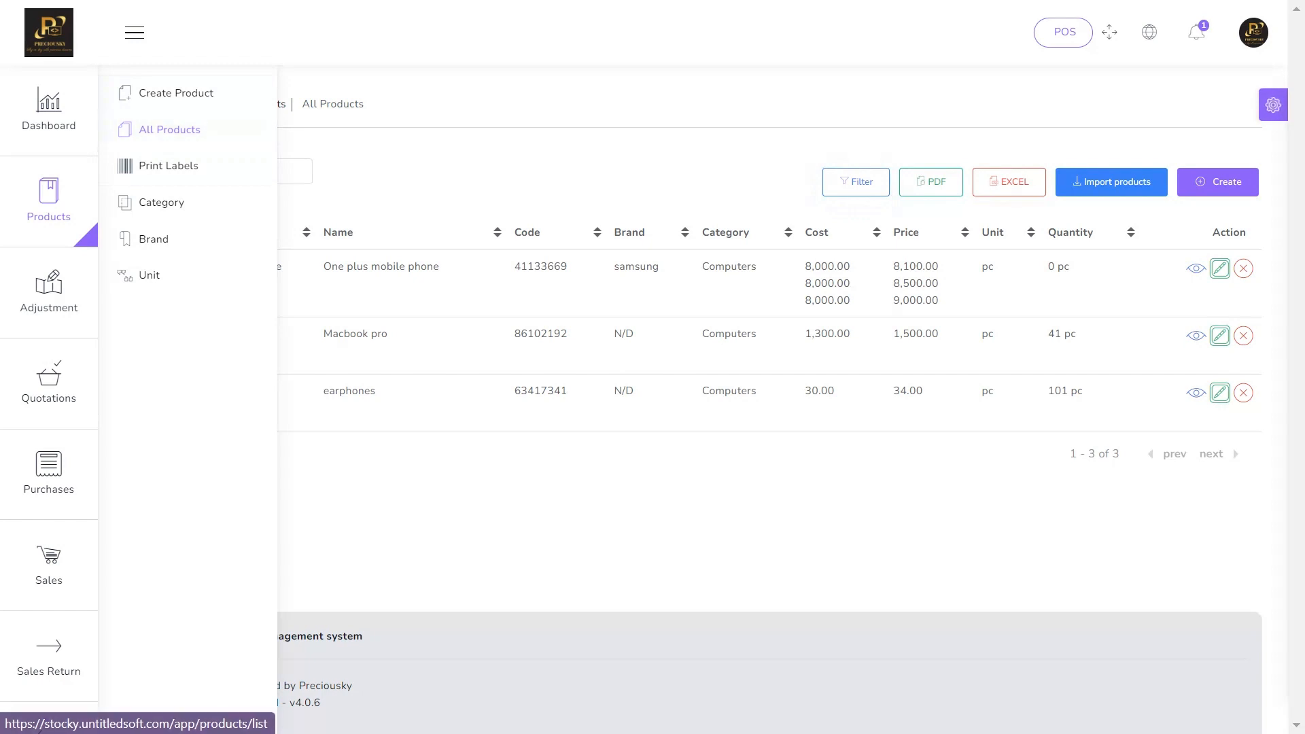
Clear the category filter by opening the product creation page and returning to the full product list
{"action": "left_click", "coordinate": [170, 129]}
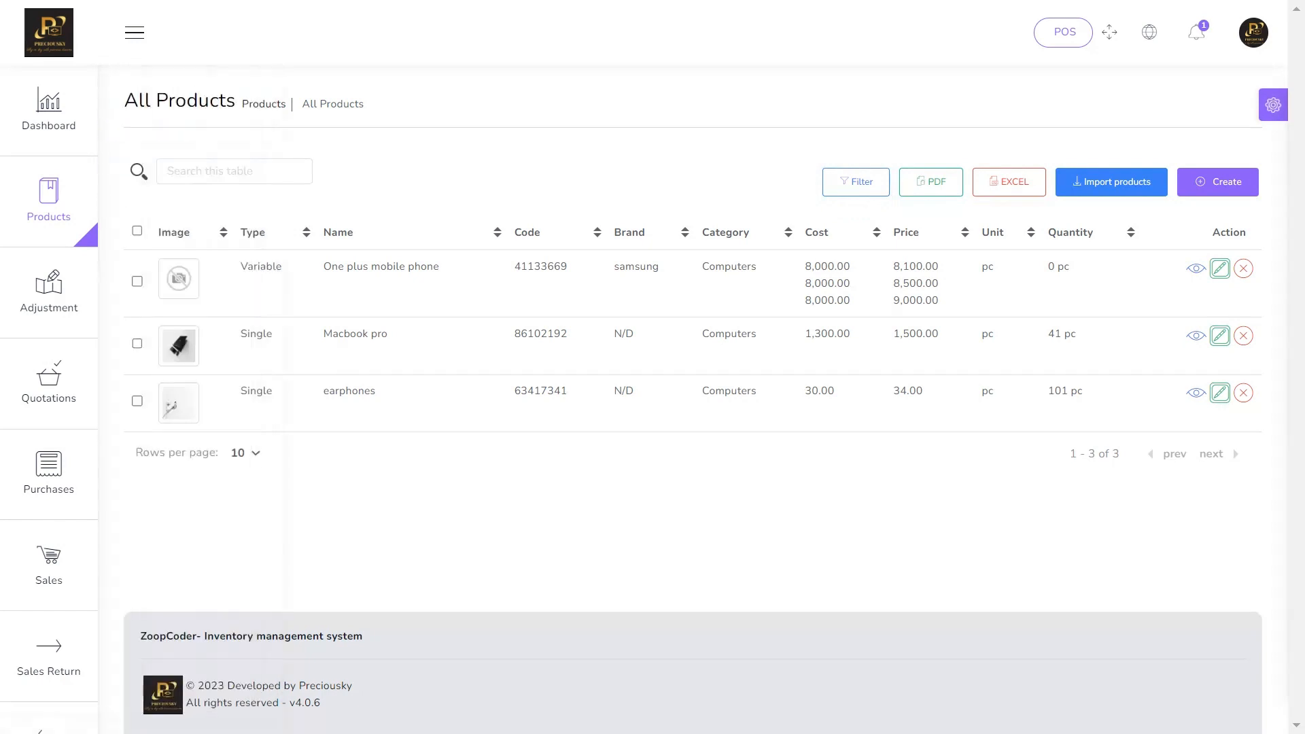
{"action": "mouse_move", "coordinate": [49, 197]}
{"action": "left_click", "coordinate": [176, 93]}
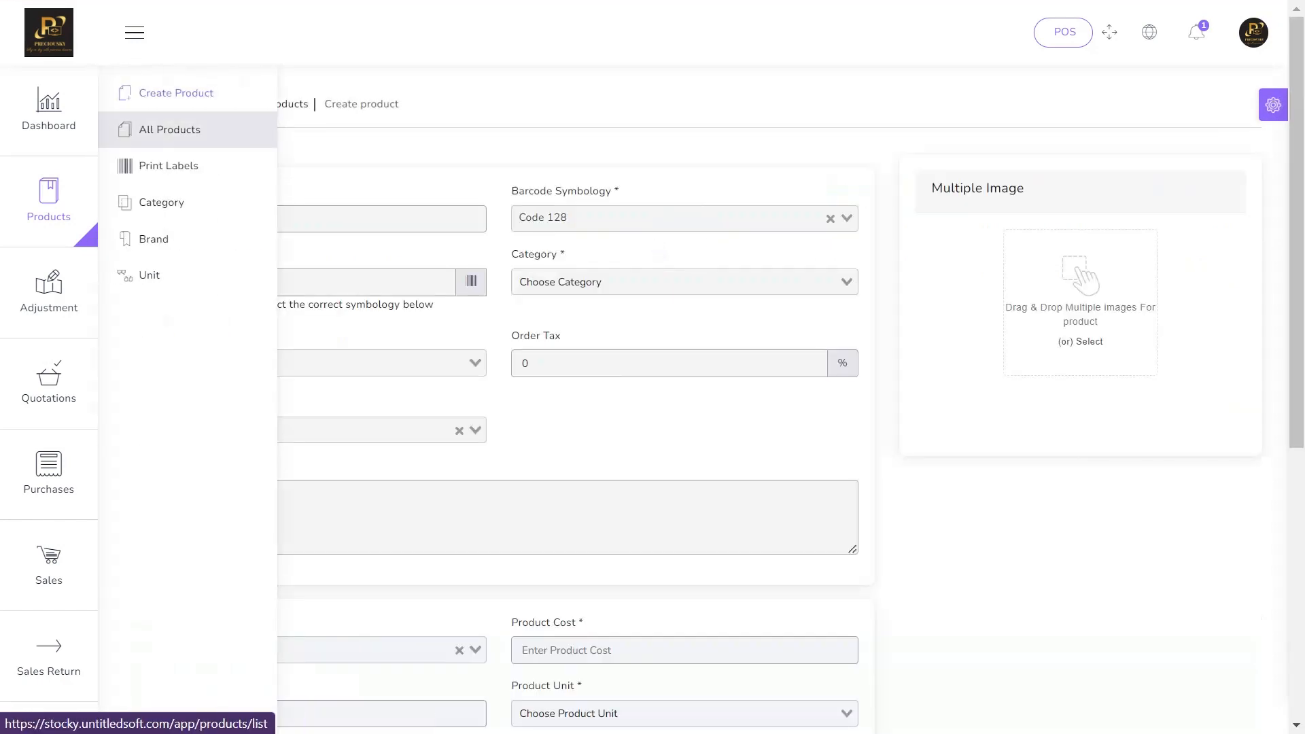
{"action": "left_click", "coordinate": [169, 129]}
Set the product list to show all rows per page and look through the products
{"action": "scroll", "coordinate": [653, 339], "scroll_direction": "down", "scroll_amount": 3}
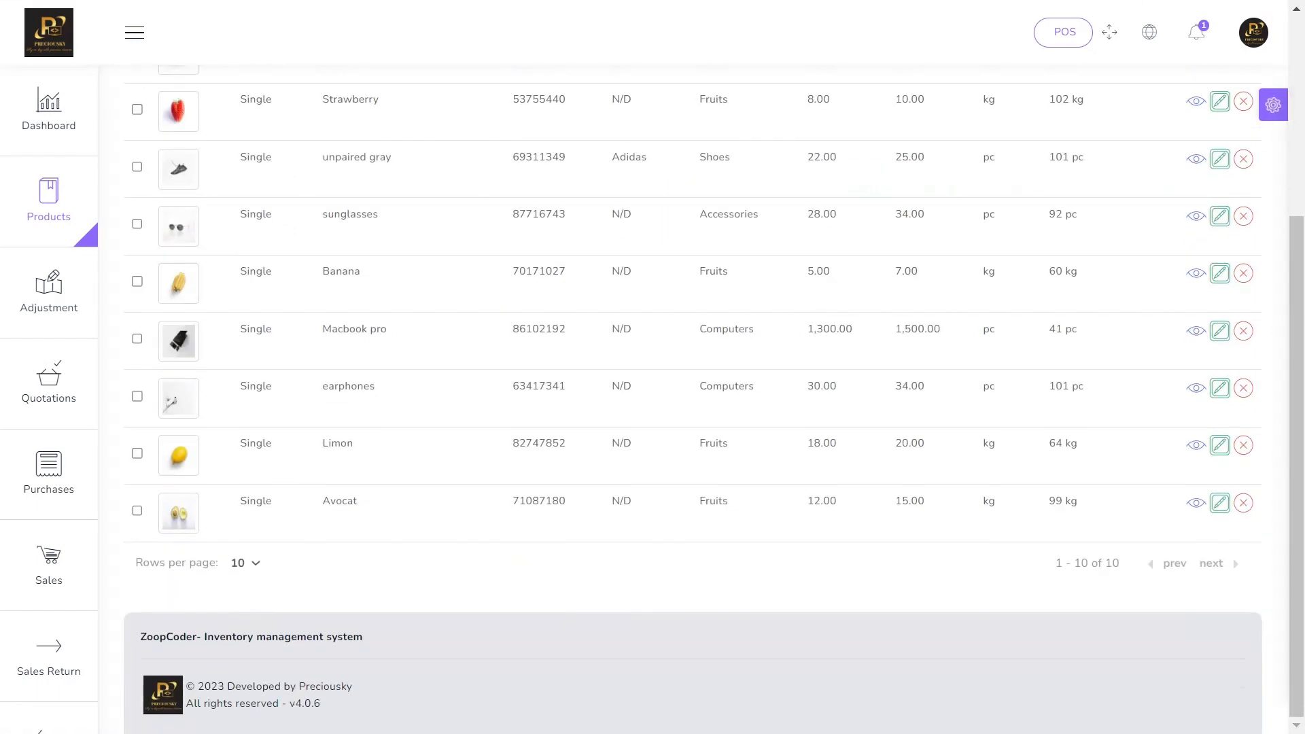
{"action": "left_click", "coordinate": [245, 562]}
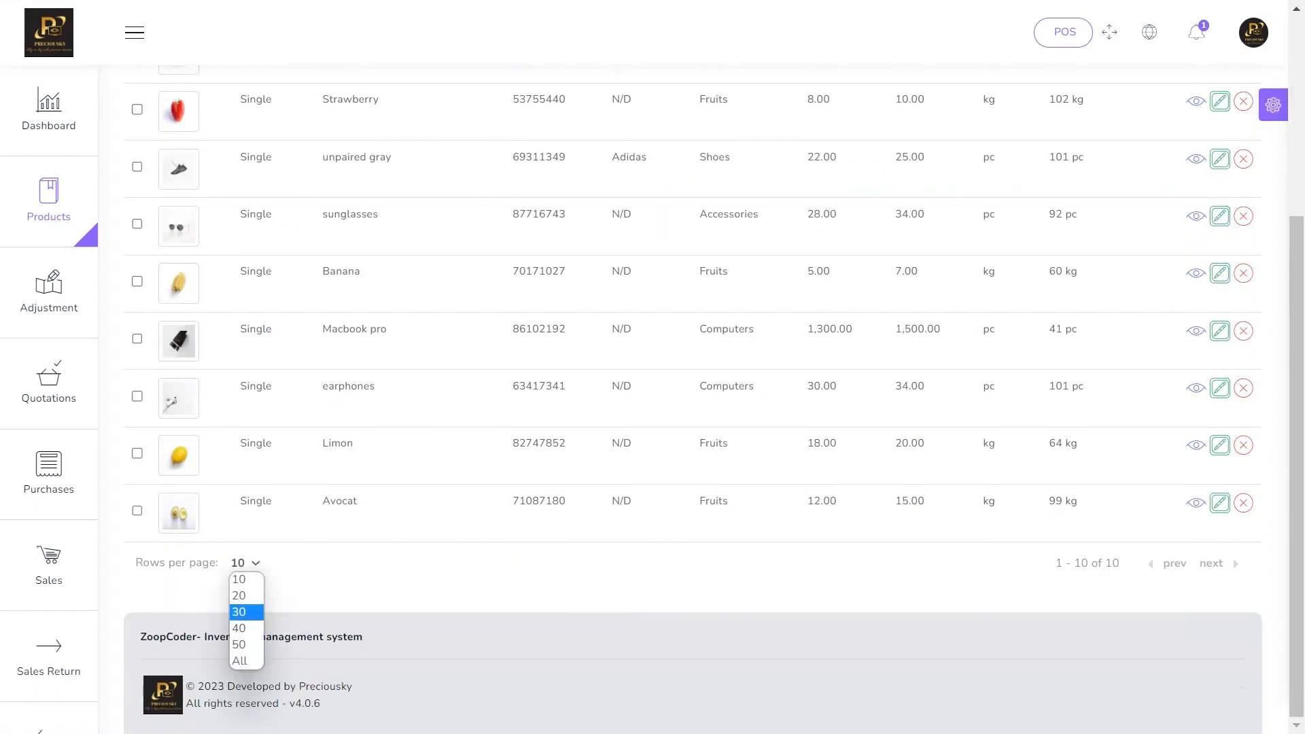
{"action": "left_click", "coordinate": [244, 660]}
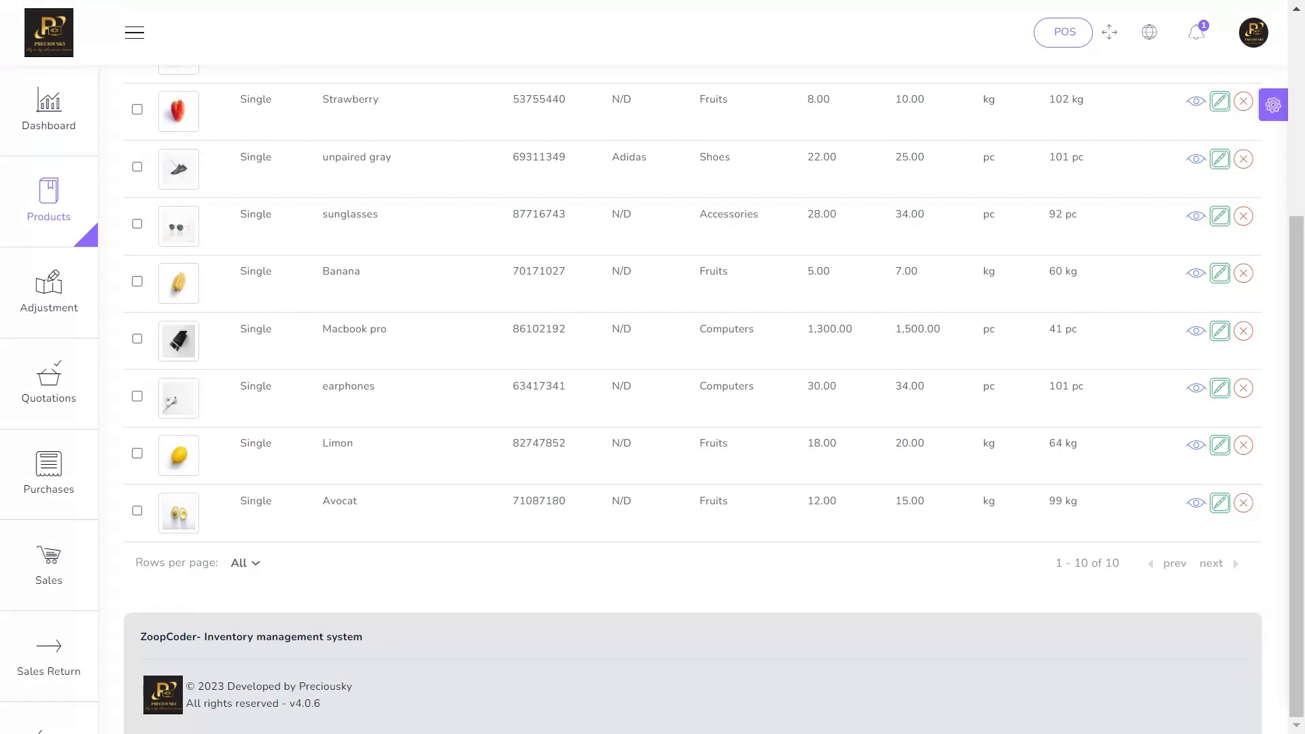
{"action": "scroll", "coordinate": [653, 408], "scroll_direction": "down", "scroll_amount": 4}
{"action": "scroll", "coordinate": [653, 408], "scroll_direction": "up", "scroll_amount": 3}
{"action": "scroll", "coordinate": [652, 408], "scroll_direction": "down", "scroll_amount": 1}
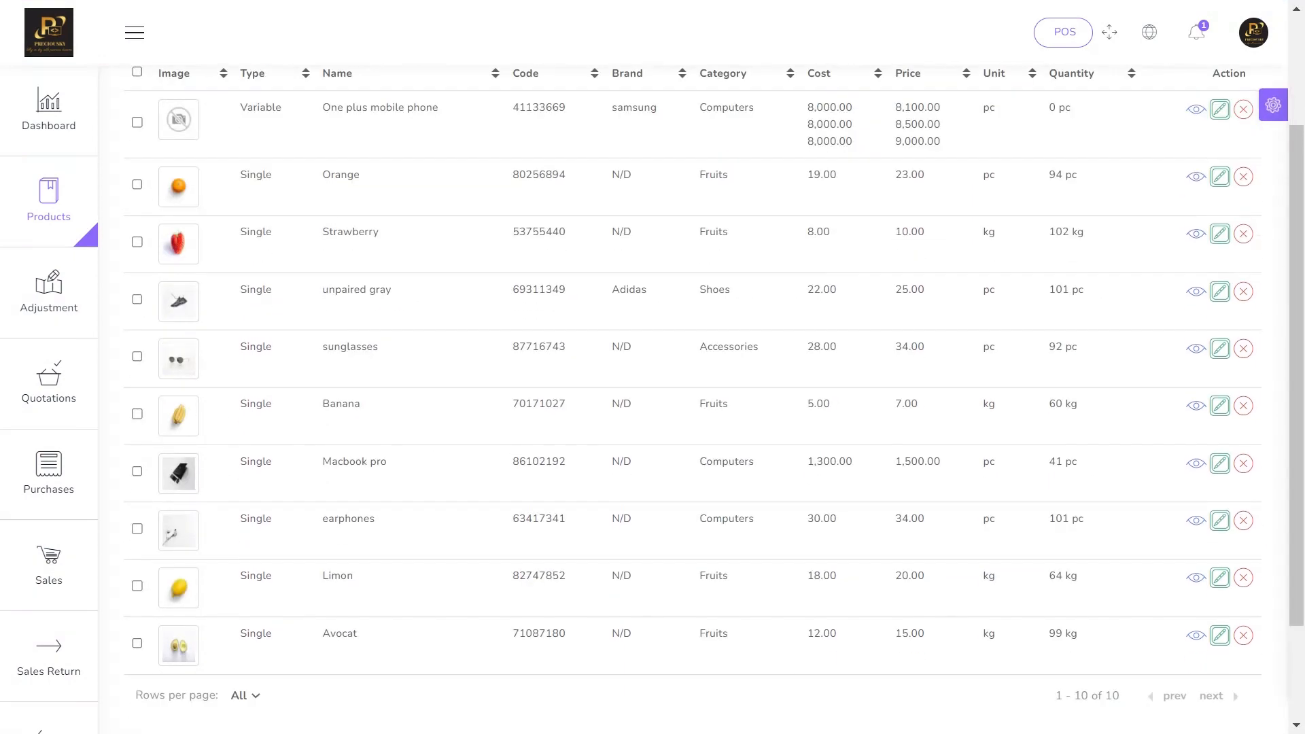
{"action": "scroll", "coordinate": [652, 408], "scroll_direction": "down", "scroll_amount": 2}
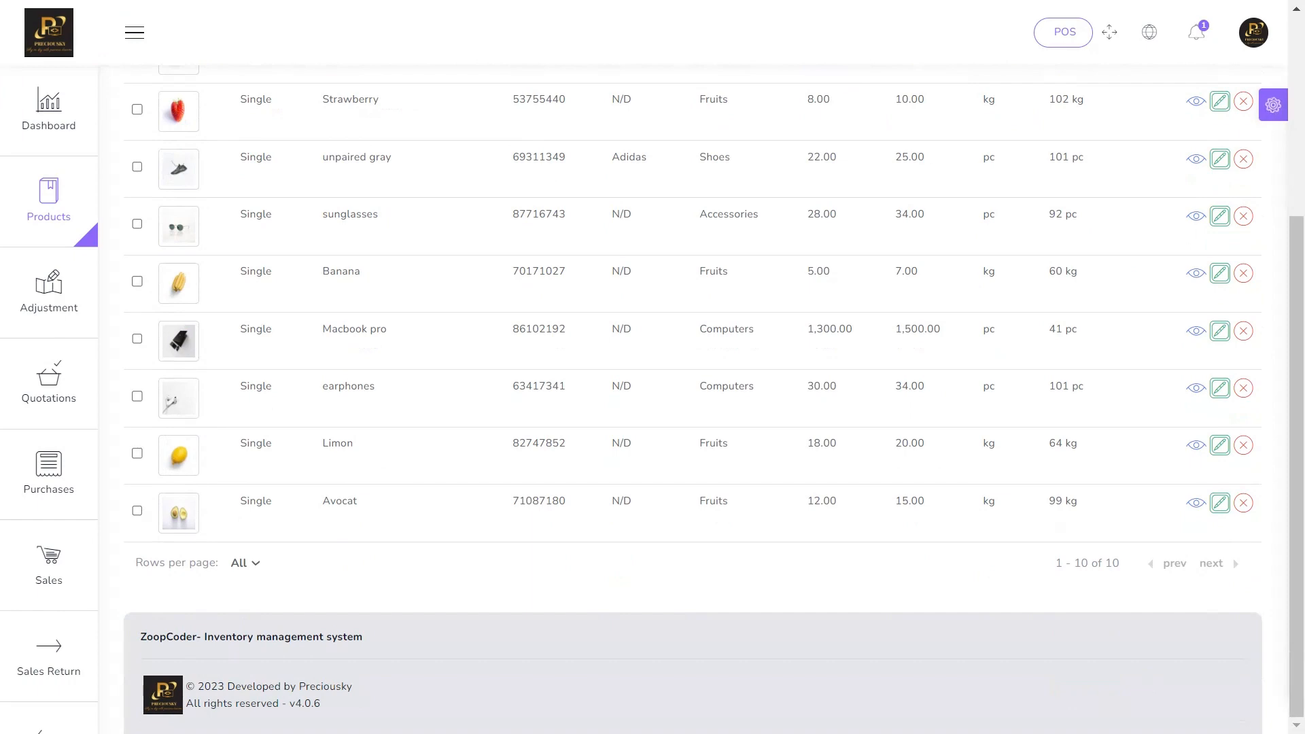
{"action": "scroll", "coordinate": [652, 408], "scroll_direction": "up", "scroll_amount": 4}
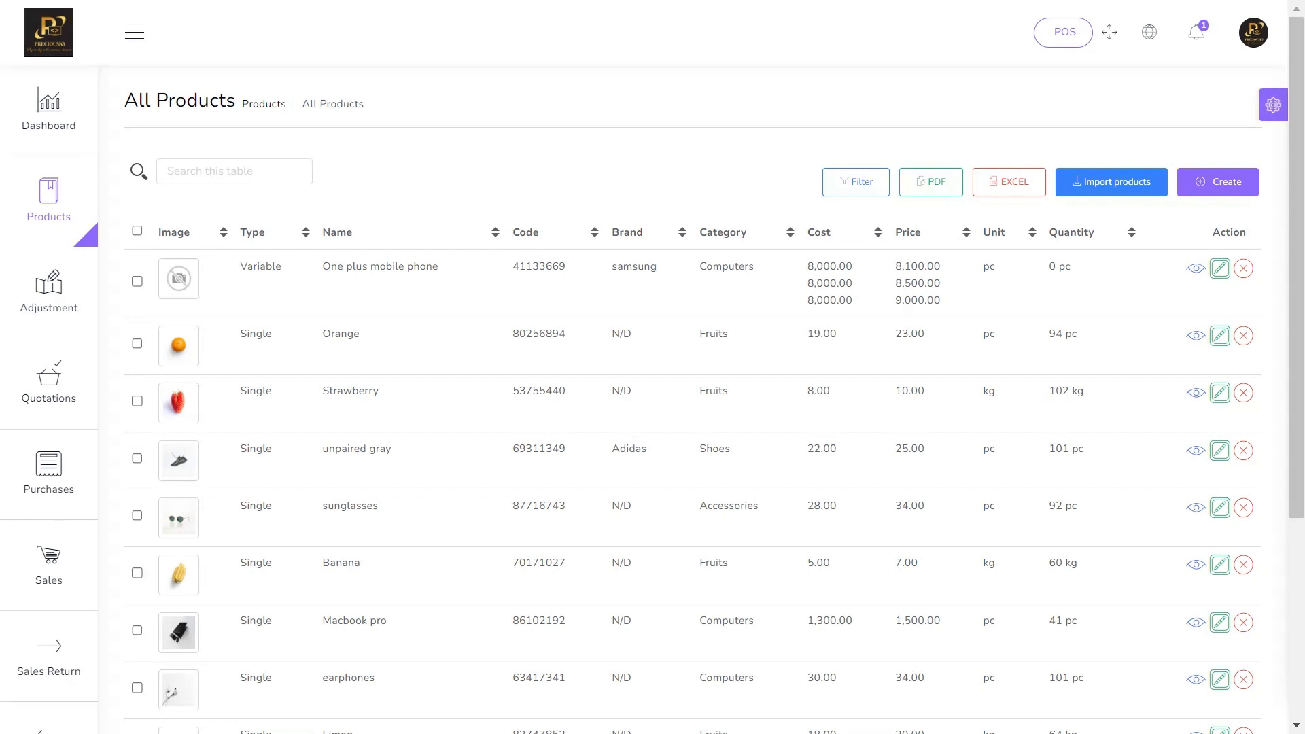
{"action": "scroll", "coordinate": [49, 597], "scroll_direction": "down", "scroll_amount": 6}
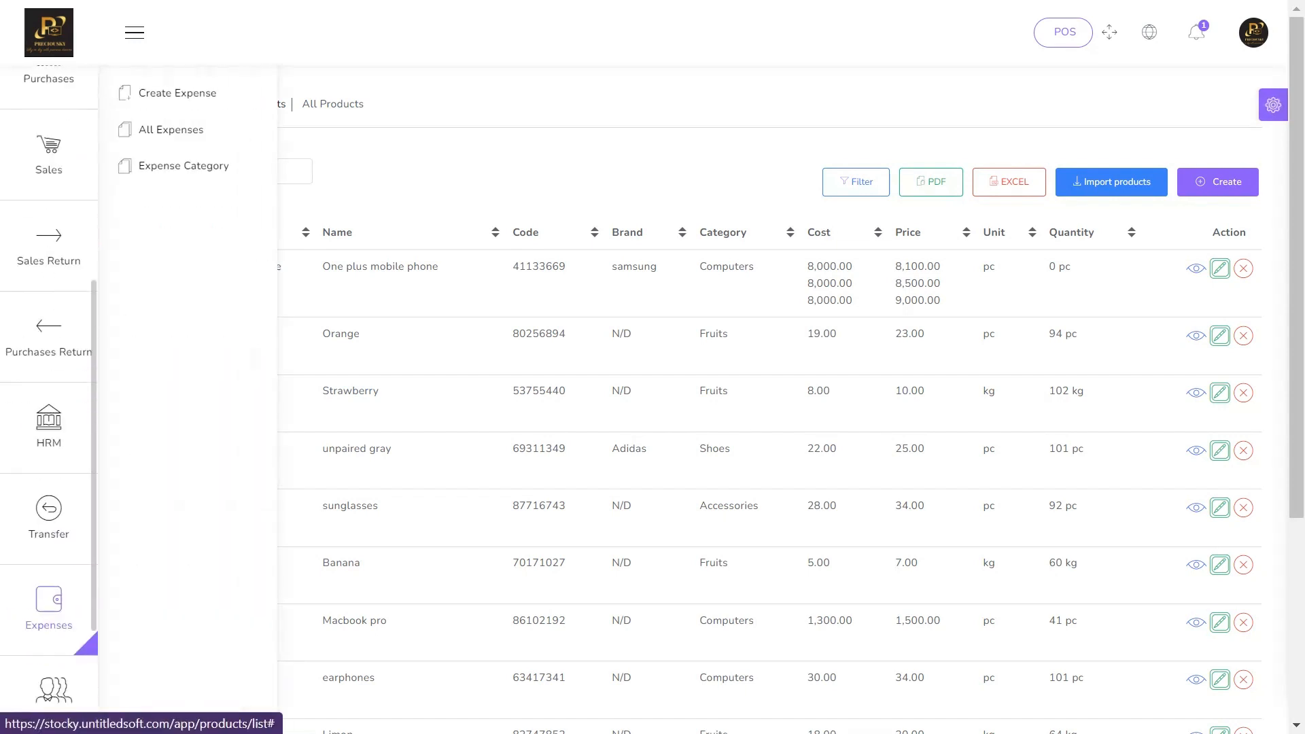
{"action": "scroll", "coordinate": [49, 475], "scroll_direction": "up", "scroll_amount": 5}
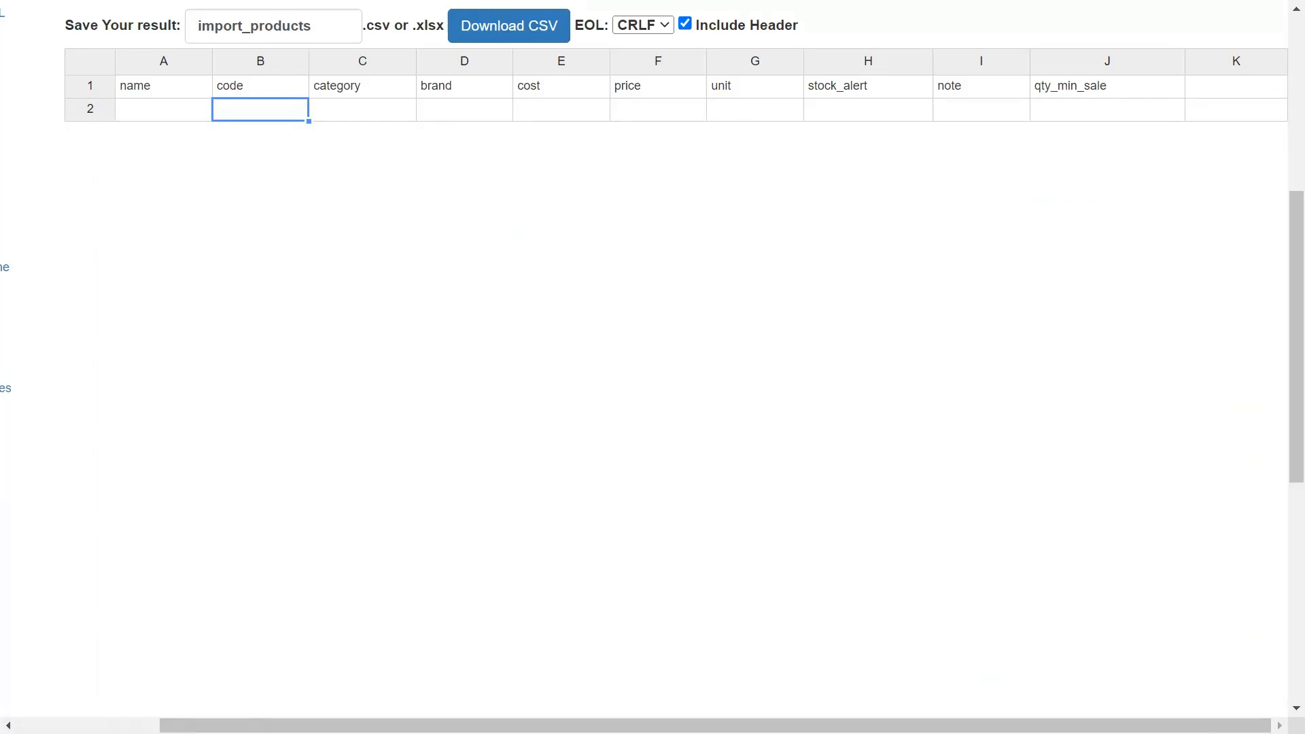
Switch from the CSV editor to the inventory system's products window
{"action": "key", "text": "alt+Tab"}
{"action": "key", "text": "Tab"}
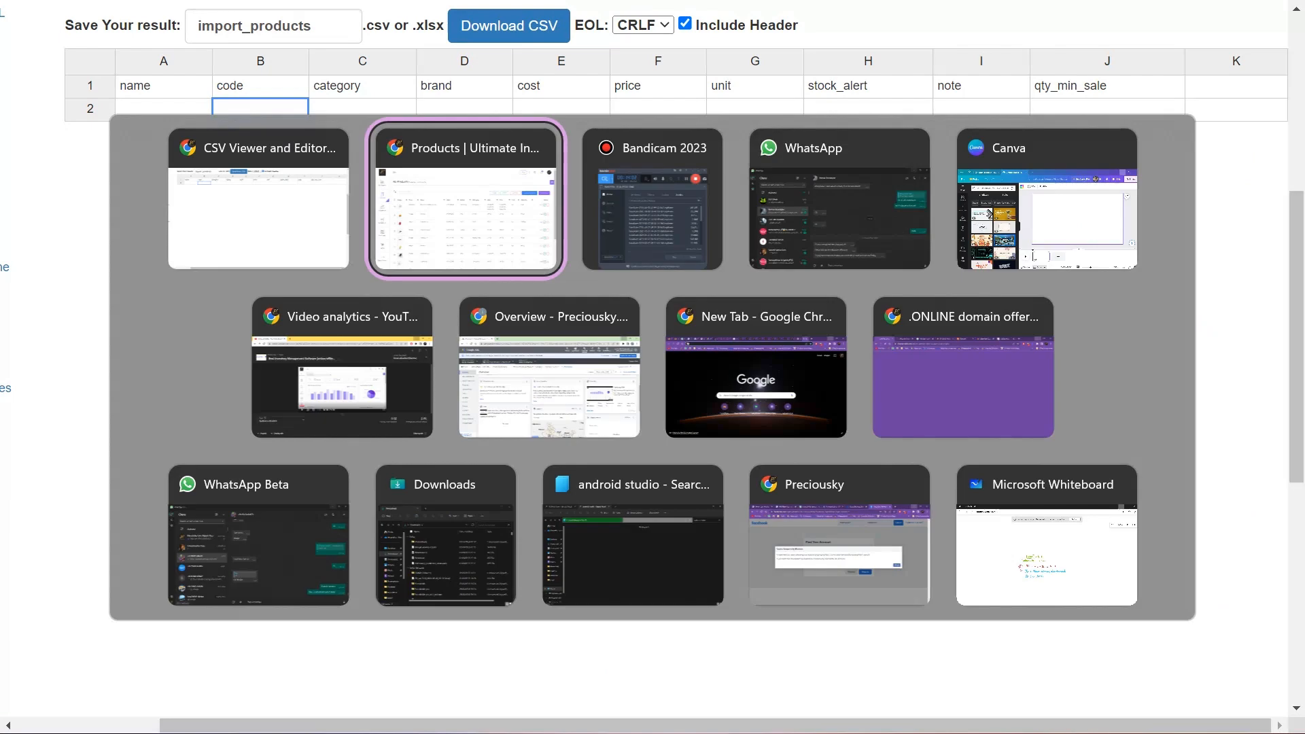